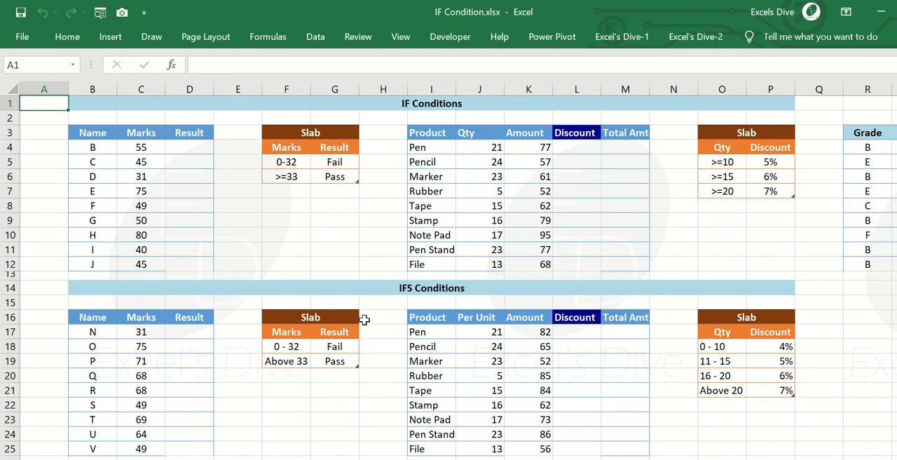
# Enter the operator > in cell X3 and label it "Greater Than" in cell Y3.
pyautogui.press('Right')
pyautogui.press('Right')
pyautogui.press('Right')
pyautogui.press('Right')
pyautogui.press('Right')
pyautogui.press('Right')
pyautogui.press('Right')
pyautogui.press('Right')
pyautogui.press('Right')
pyautogui.press('Right')
pyautogui.press('Right')
pyautogui.press('Right')
pyautogui.press('Right')
pyautogui.press('Right')
pyautogui.press('Right')
pyautogui.press('Right')
pyautogui.press('Right')
pyautogui.press('Right')
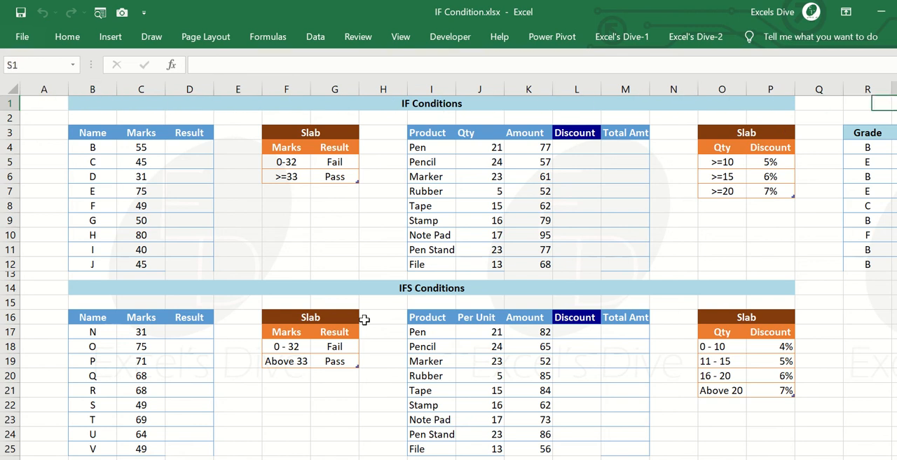
pyautogui.press('Right')
pyautogui.press('Right')
pyautogui.press('Right')
pyautogui.press('Right')
pyautogui.press('Right')
pyautogui.press('Right')
pyautogui.press('Right')
pyautogui.press('Right')
pyautogui.press('Right')
pyautogui.press('Right')
pyautogui.press('Right')
pyautogui.press('Right')
pyautogui.press('Down')
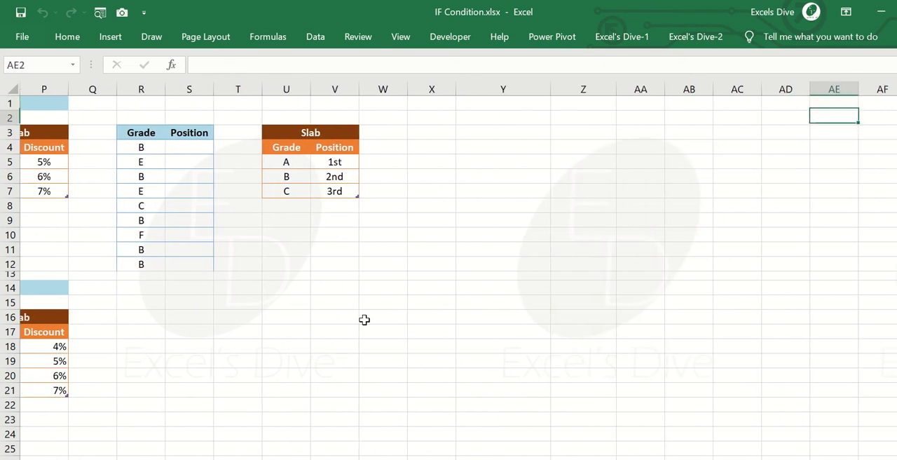
pyautogui.press('Left')
pyautogui.press('Left')
pyautogui.press('Left')
pyautogui.press('Left')
pyautogui.press('Down')
pyautogui.press('Left')
pyautogui.press('Left')
pyautogui.press('Left')
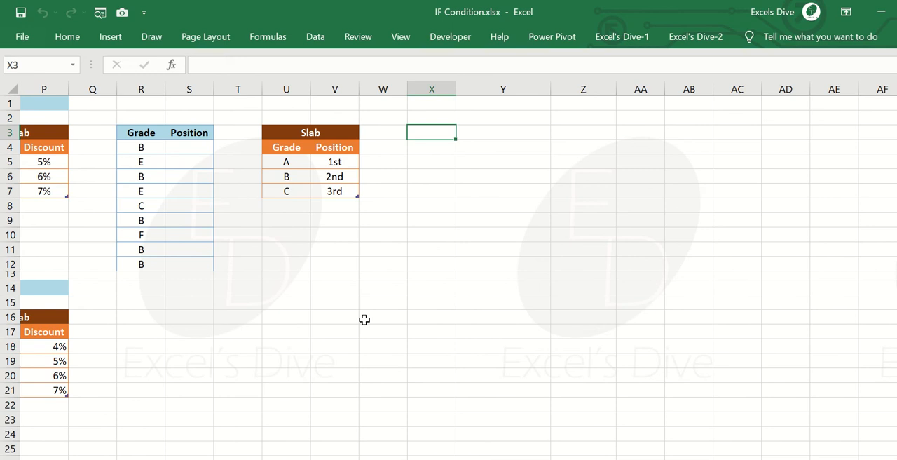
pyautogui.write('>')
pyautogui.press('Return')
pyautogui.press('Up')
pyautogui.press('Right')
pyautogui.write('Gr')
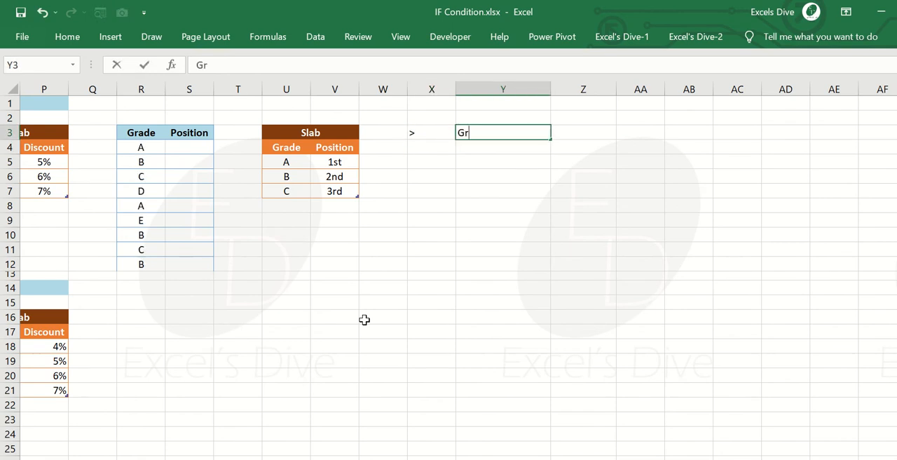
pyautogui.write('eater Than')
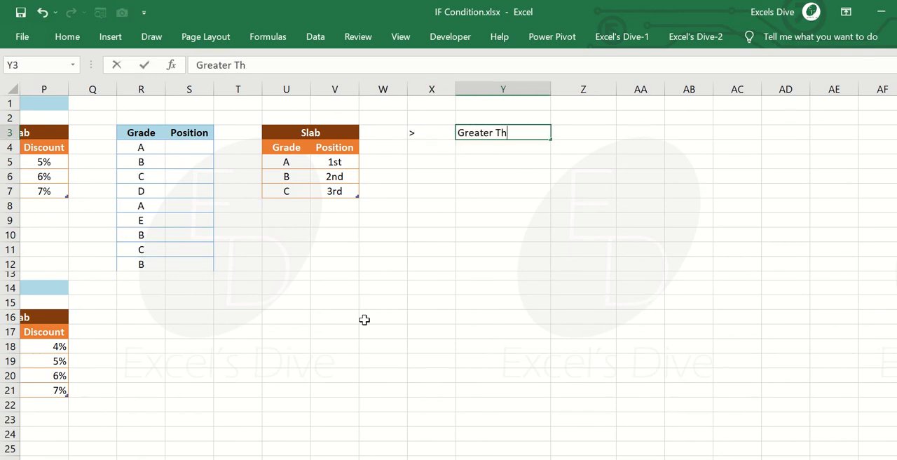
pyautogui.press('Return')
# Enter 33 as the test value in cell AA3.
pyautogui.press('Right')
pyautogui.press('Right')
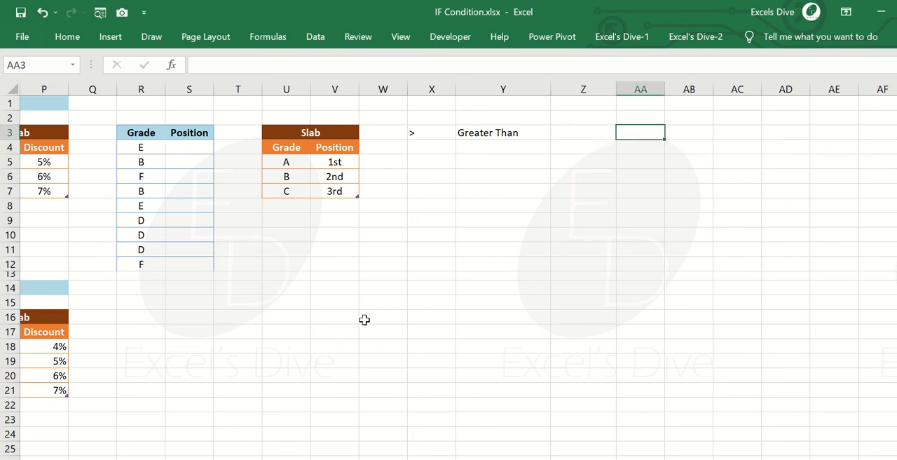
pyautogui.write('33')
pyautogui.press('Return')
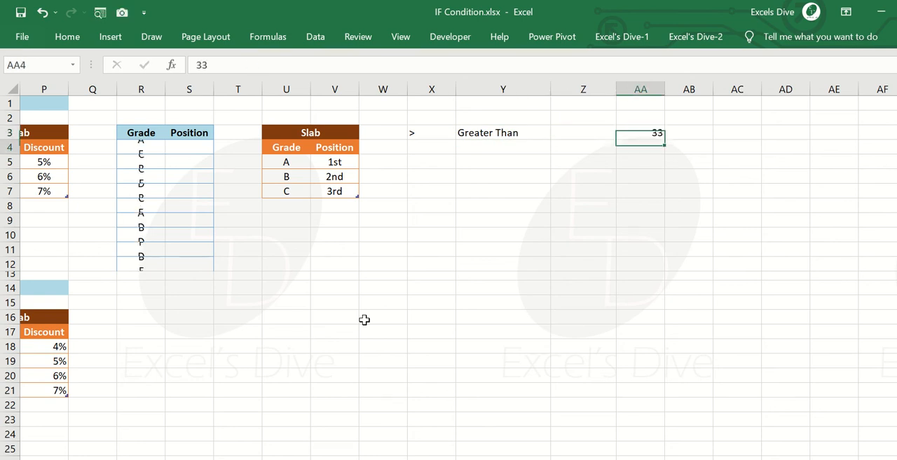
# Enter the comparison formula =AA3>30 in cell AB3.
pyautogui.press('Up')
pyautogui.press('Right')
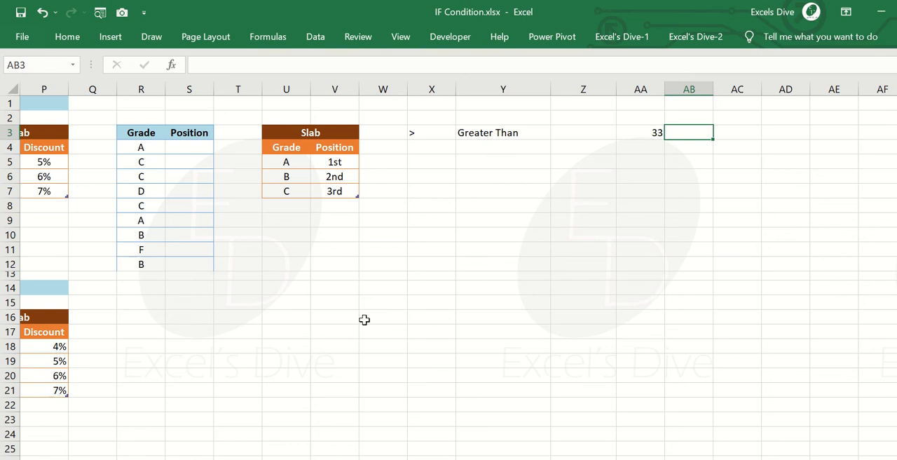
pyautogui.write('=')
pyautogui.press('Left')
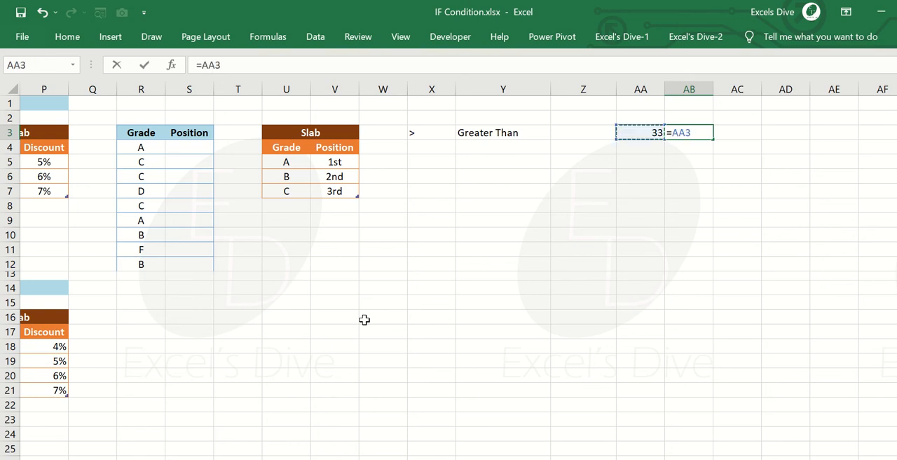
pyautogui.write('>30')
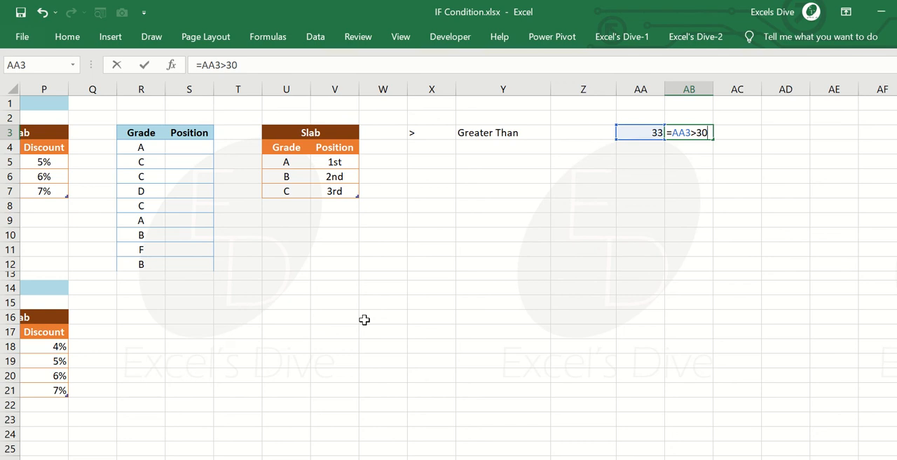
pyautogui.press('Return')
pyautogui.press('Up')
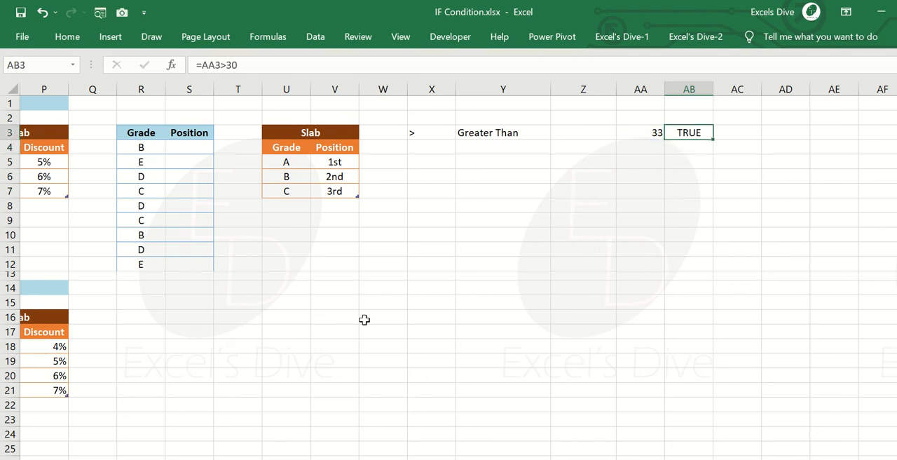
# Change the test value in AA3 to 29 and check the comparison result in AB3.
pyautogui.press('Left')
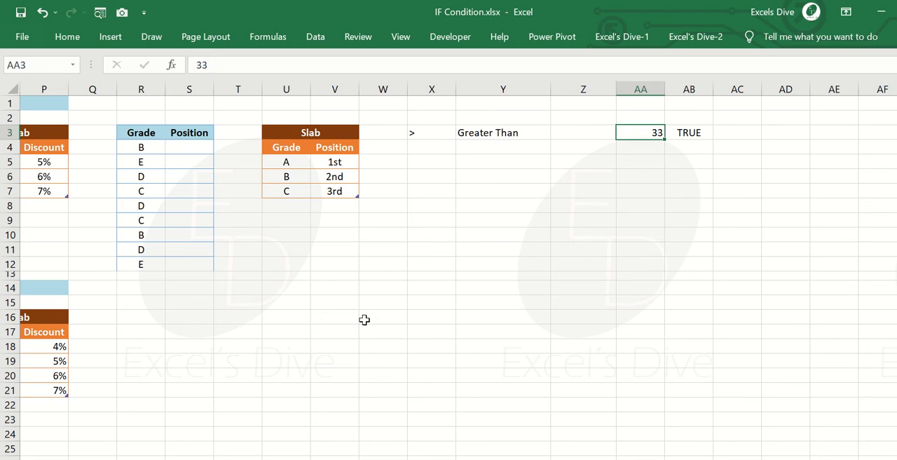
pyautogui.write('29')
pyautogui.press('Return')
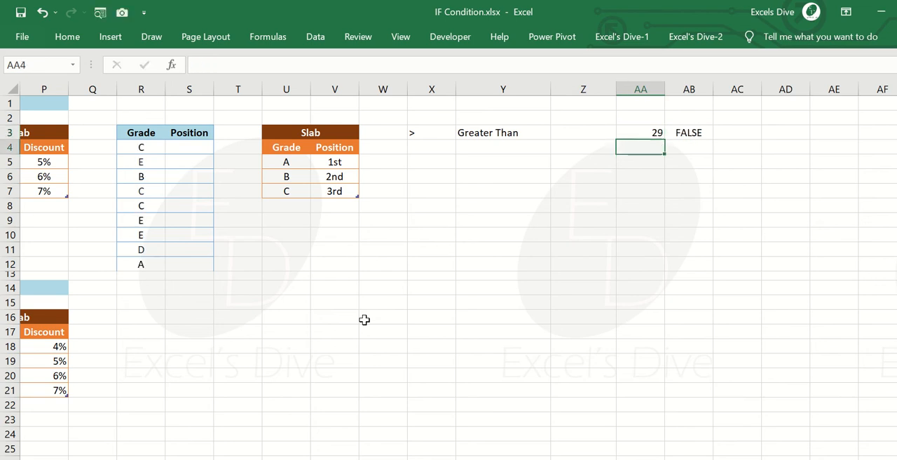
pyautogui.press('Up')
pyautogui.press('Right')
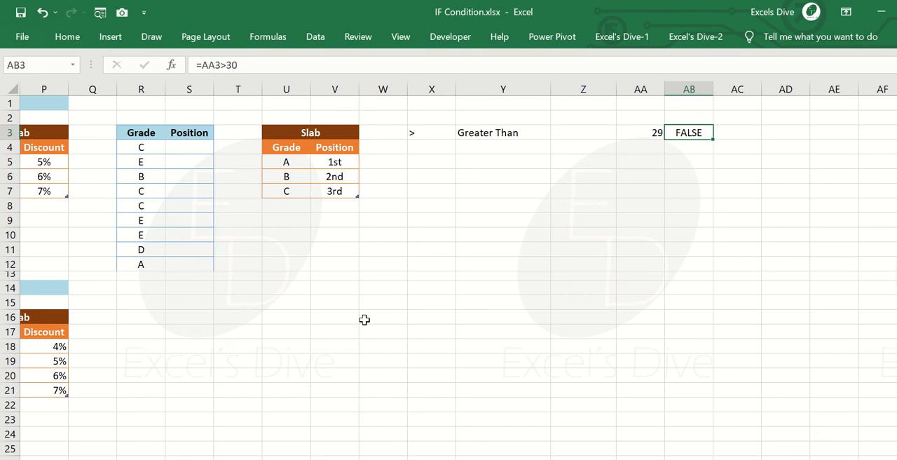
# Enter the operator < in cell X4 and label it "Less Than" in cell Y4.
pyautogui.press('Down')
pyautogui.press('Left')
pyautogui.press('Left')
pyautogui.press('Left')
pyautogui.press('Left')
pyautogui.write('<')
pyautogui.press('Tab')
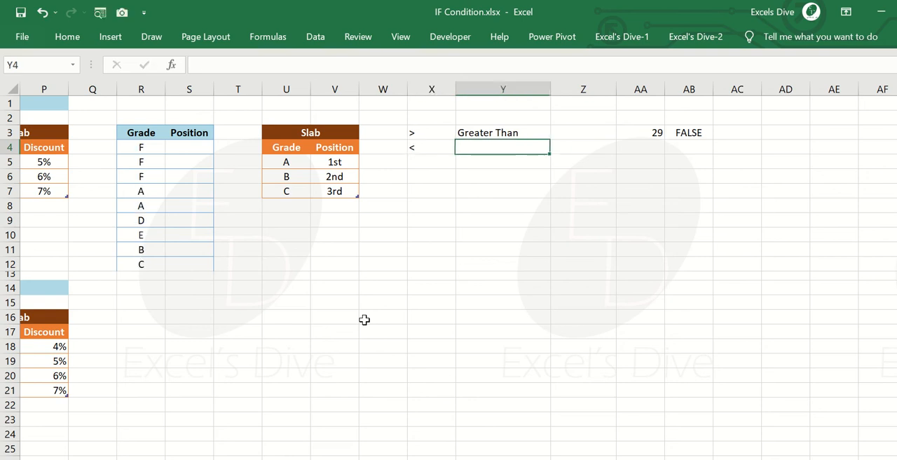
pyautogui.write('G')
pyautogui.press('BackSpace')
pyautogui.press('BackSpace')
pyautogui.write('Le')
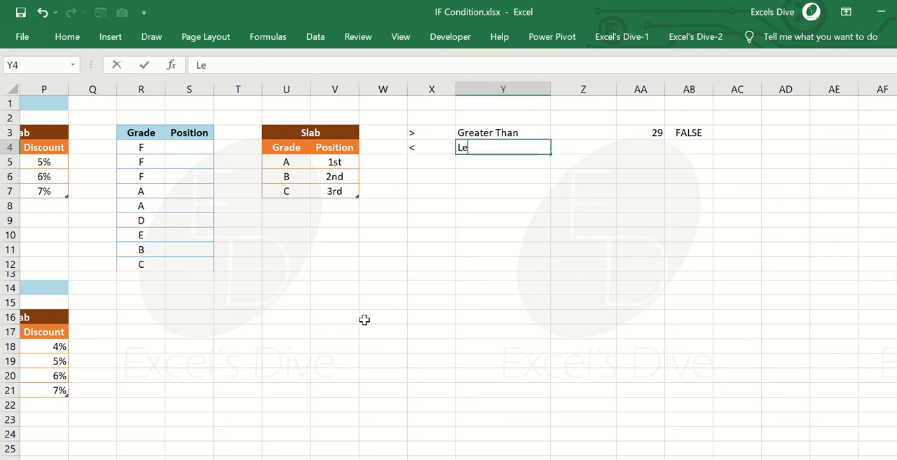
pyautogui.write('ss Than')
pyautogui.press('Left')
# Change the comparison formula in AB3 to =AA3<30.
pyautogui.press('Up')
pyautogui.press('Right')
pyautogui.press('Right')
pyautogui.press('Right')
pyautogui.press('Right')
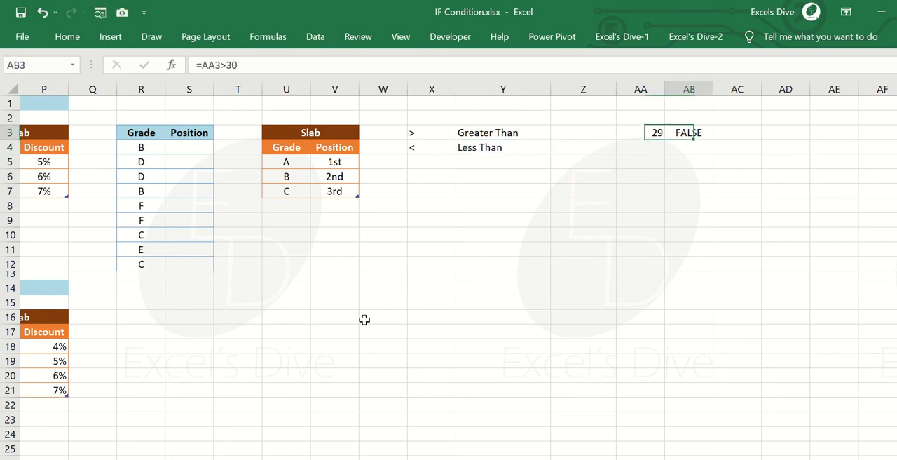
pyautogui.press('F2')
pyautogui.press('Left')
pyautogui.press('Left')
pyautogui.press('BackSpace')
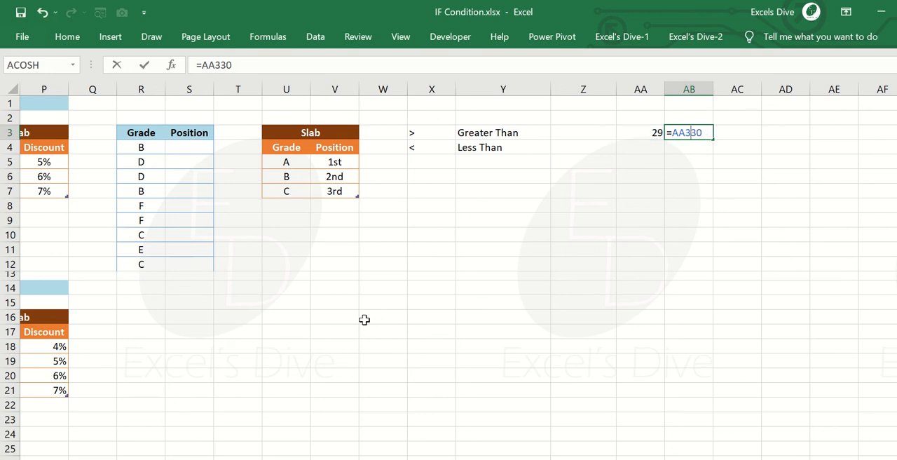
pyautogui.write('<')
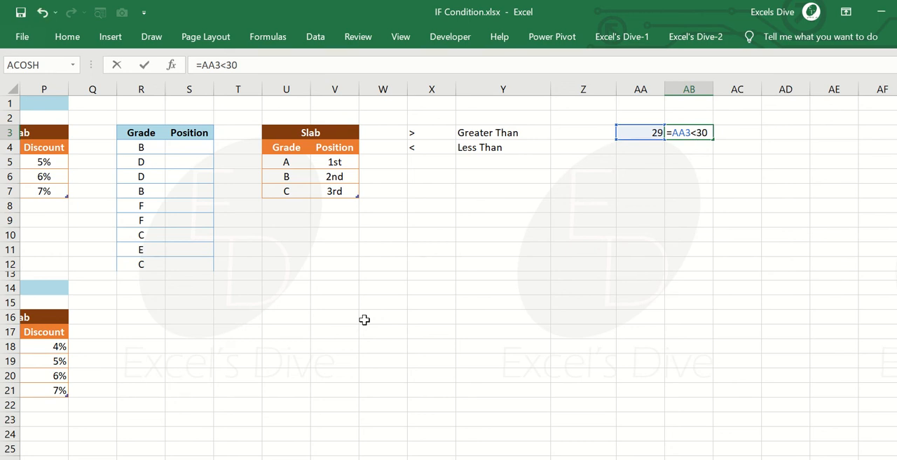
pyautogui.press('Return')
pyautogui.press('Up')
# Set the test value in AA3 to 31.
pyautogui.press('Left')
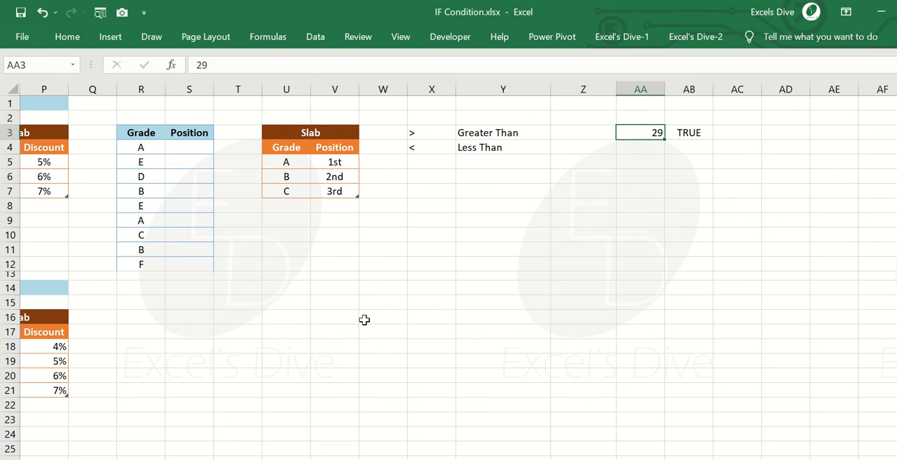
pyautogui.write('31')
pyautogui.press('Return')
# Enter the operator >= in cell X5 and label it "Greater Than Equal" in cell Y5.
pyautogui.press('Down')
pyautogui.press('Left')
pyautogui.press('Left')
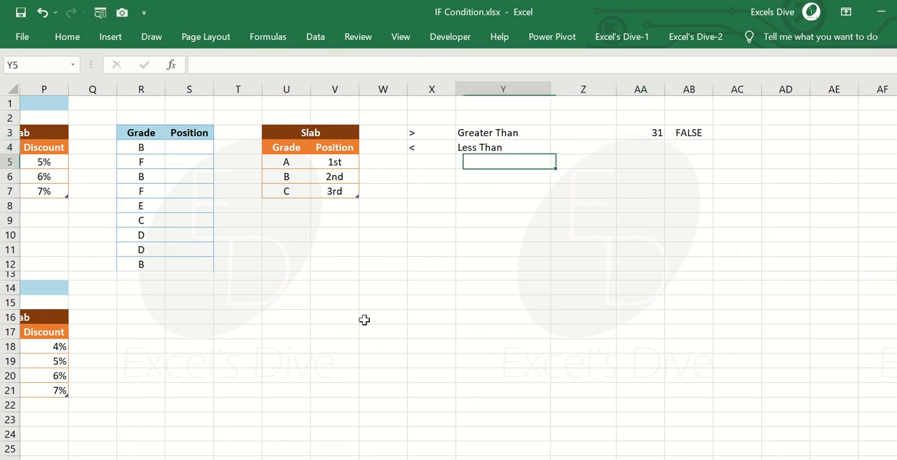
pyautogui.press('Left')
pyautogui.press('Left')
pyautogui.press('Right')
pyautogui.write('>=')
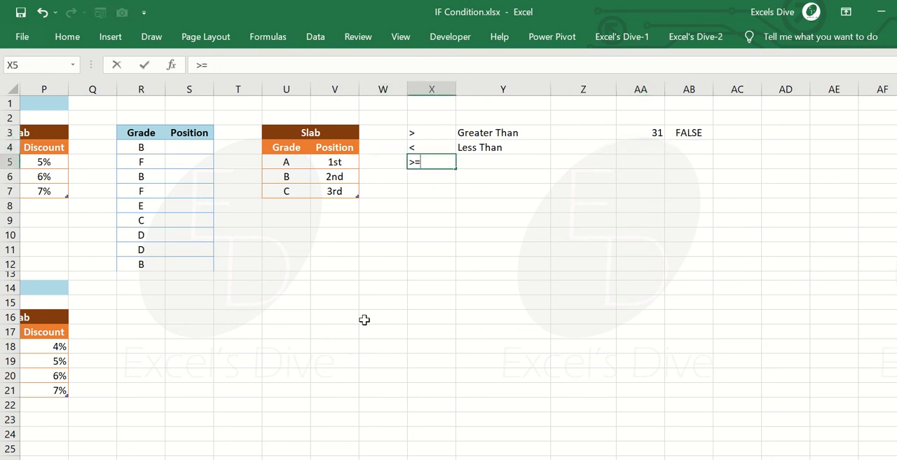
pyautogui.press('Tab')
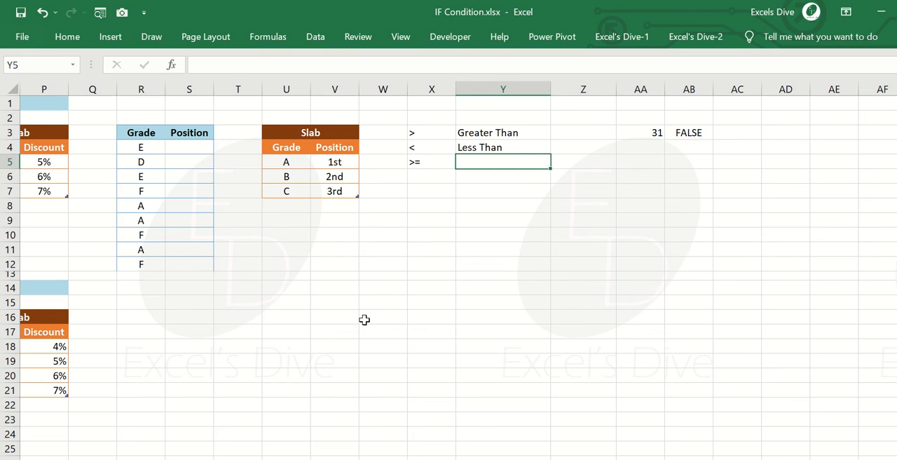
pyautogui.write('Greater Than')
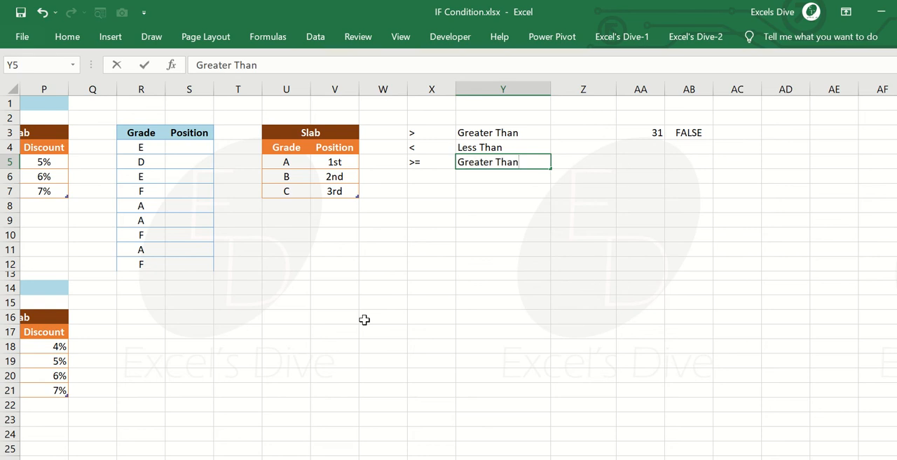
pyautogui.write(' Equal')
pyautogui.press('Return')
# Change the comparison formula in AB3 to =AA3>=30.
pyautogui.press('Up')
pyautogui.press('Right')
pyautogui.press('Right')
pyautogui.press('Right')
pyautogui.press('Right')
pyautogui.press('Up')
pyautogui.press('Up')
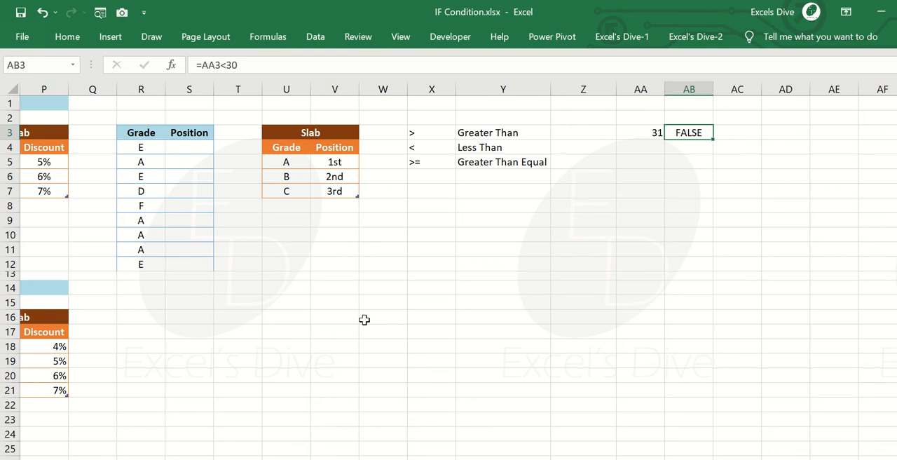
pyautogui.press('F2')
pyautogui.press('Left')
pyautogui.press('Left')
pyautogui.press('BackSpace')
pyautogui.write('>')
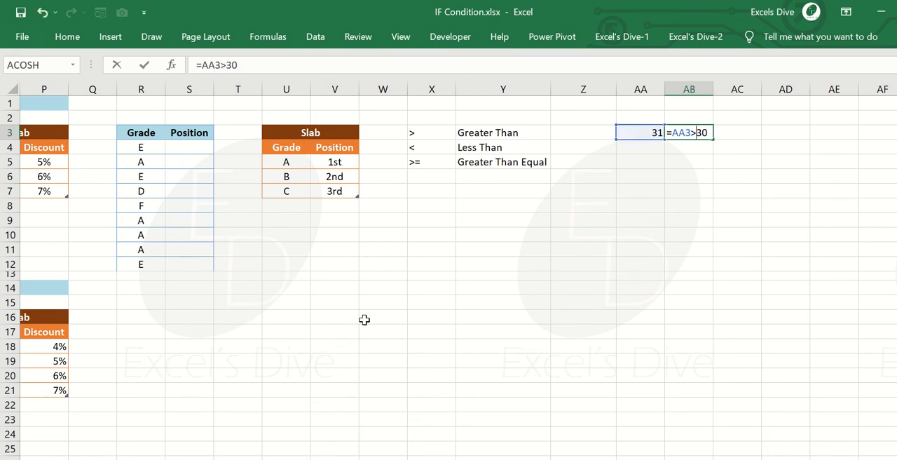
pyautogui.write('=')
pyautogui.hotkey('ctrl', 'Return')
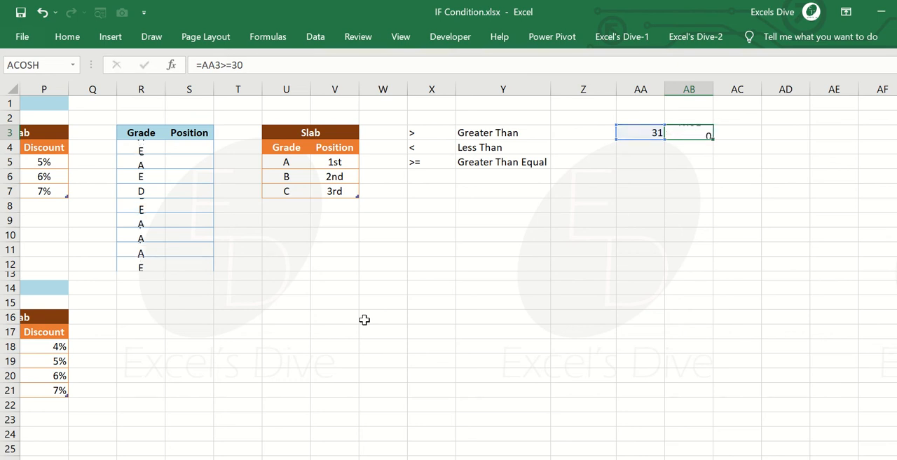
# Test the >= comparison by setting AA3 first to 30 and then to 29.
pyautogui.press('Left')
pyautogui.write('30')
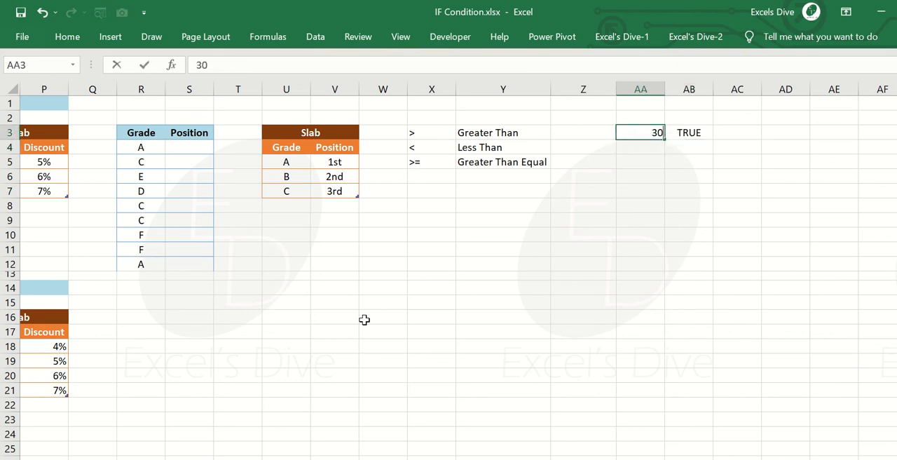
pyautogui.hotkey('ctrl', 'Return')
pyautogui.write('20')
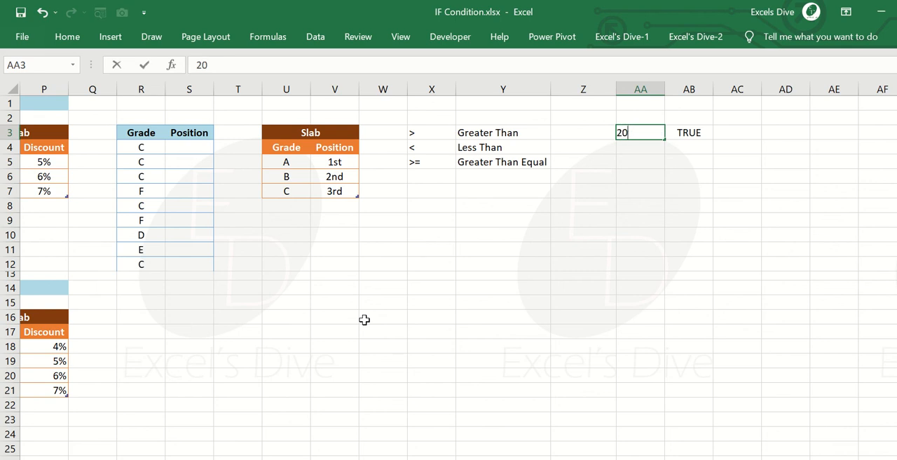
pyautogui.press('BackSpace')
pyautogui.write('9')
pyautogui.press('Return')
pyautogui.press('Up')
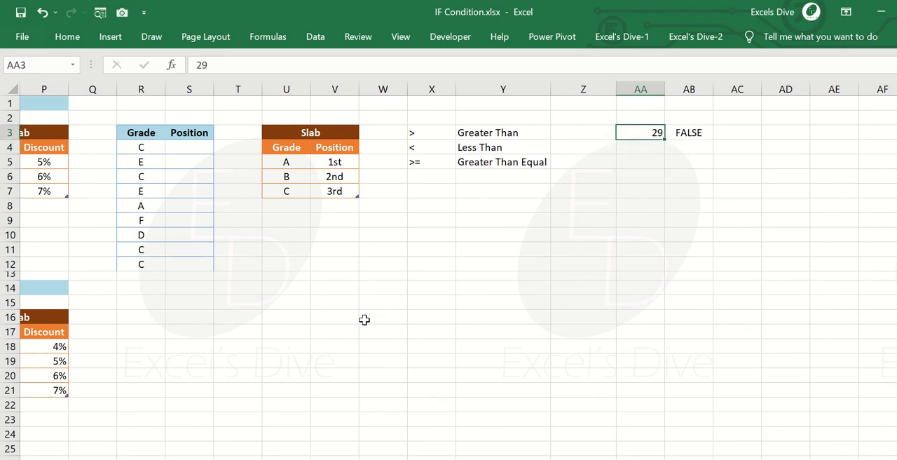
# Enter the operator <= in cell X6 and label it "Less Than Equal" in cell Y6.
pyautogui.press('Down')
pyautogui.press('Down')
pyautogui.hotkey('ctrl', 'Left')
pyautogui.hotkey('ctrl', 'Left')
pyautogui.press('Down')
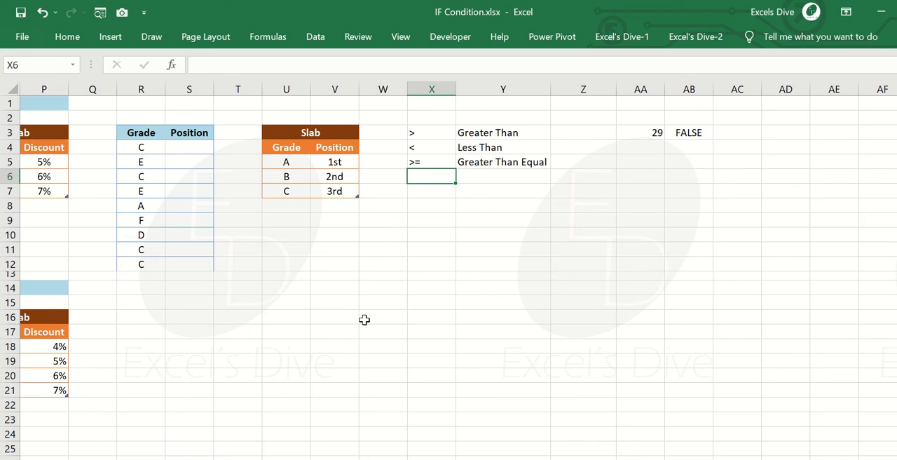
pyautogui.write('<=')
pyautogui.hotkey('ctrl', 'Return')
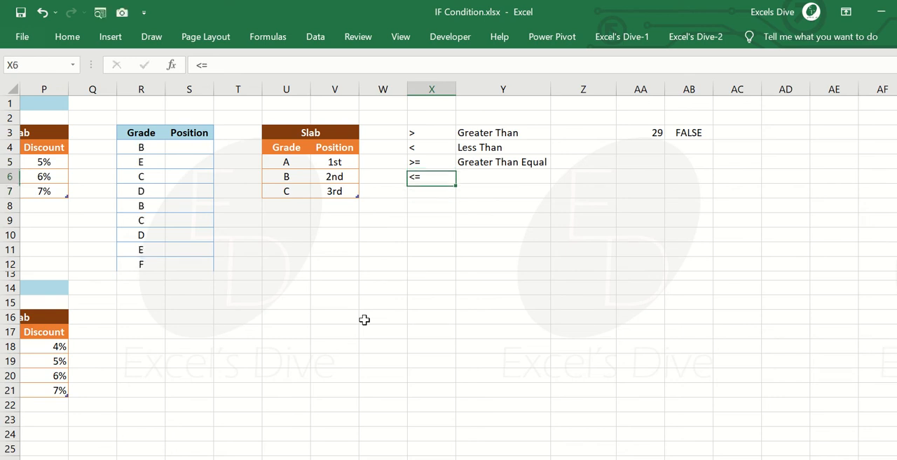
pyautogui.press('Right')
pyautogui.write('Less Than ')
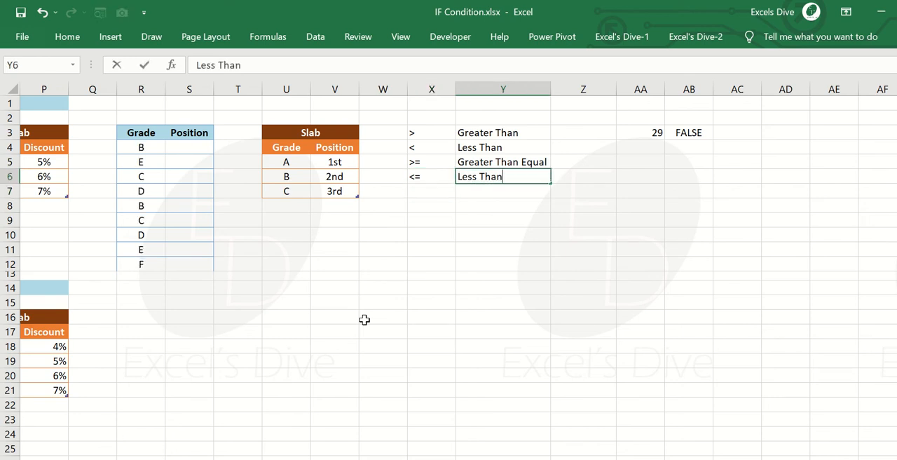
pyautogui.write('Equal')
pyautogui.press('Return')
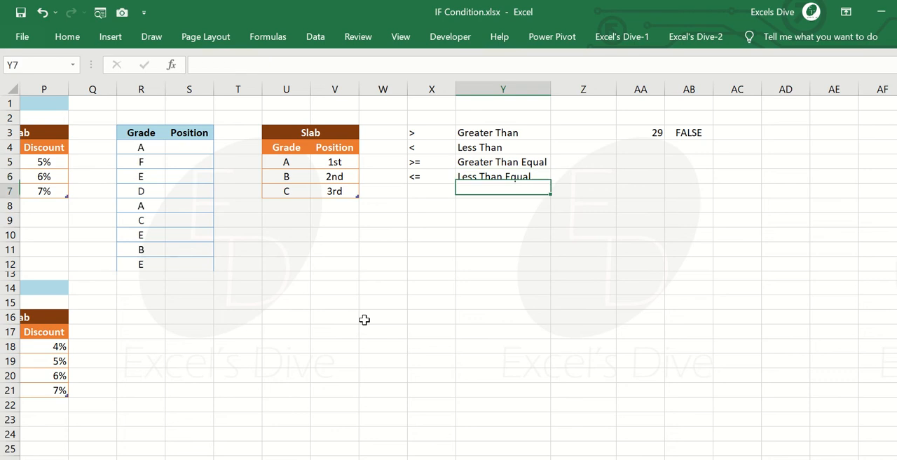
# Change the comparison formula in AB3 to =AA3<=30.
pyautogui.press('Up')
pyautogui.press('Up')
pyautogui.press('Right')
pyautogui.press('Right')
pyautogui.press('Up')
pyautogui.press('Up')
pyautogui.press('Right')
pyautogui.press('F2')
pyautogui.press('Left')
pyautogui.press('Left')
pyautogui.press('Left')
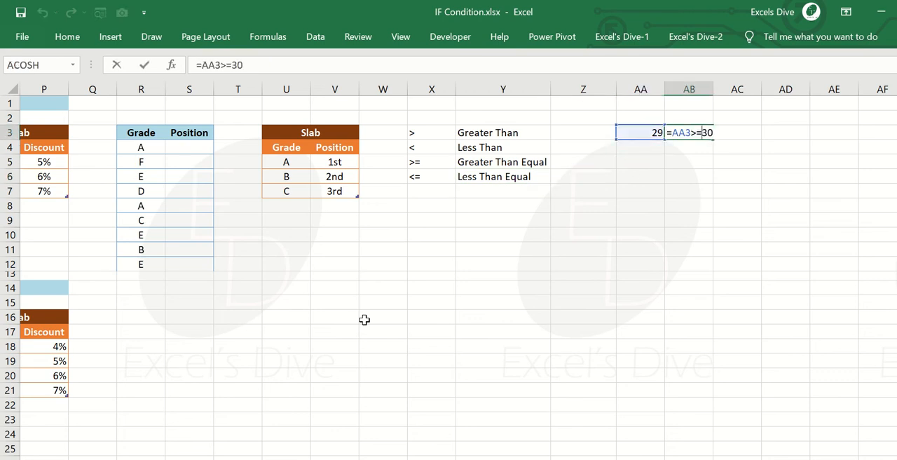
pyautogui.write('<')
pyautogui.press('Return')
# Test the <= comparison by setting AA3 first to 30 and then to 31.
pyautogui.press('Up')
pyautogui.press('Left')
pyautogui.write('30')
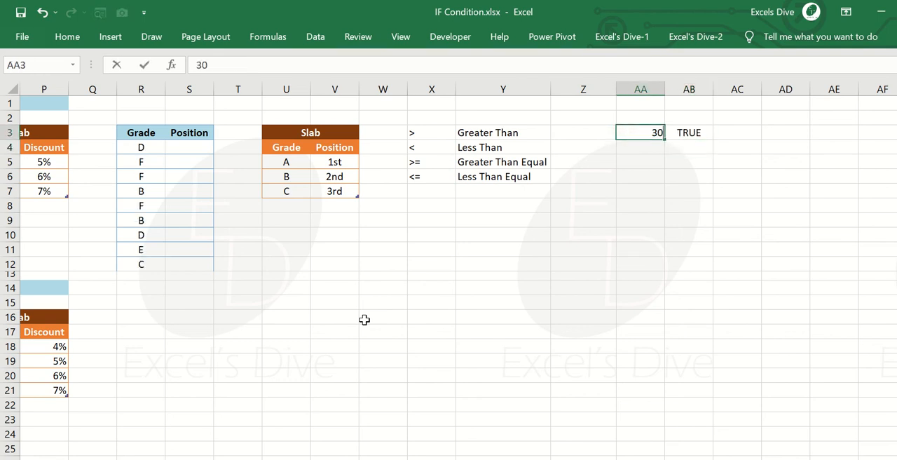
pyautogui.hotkey('ctrl', 'Return')
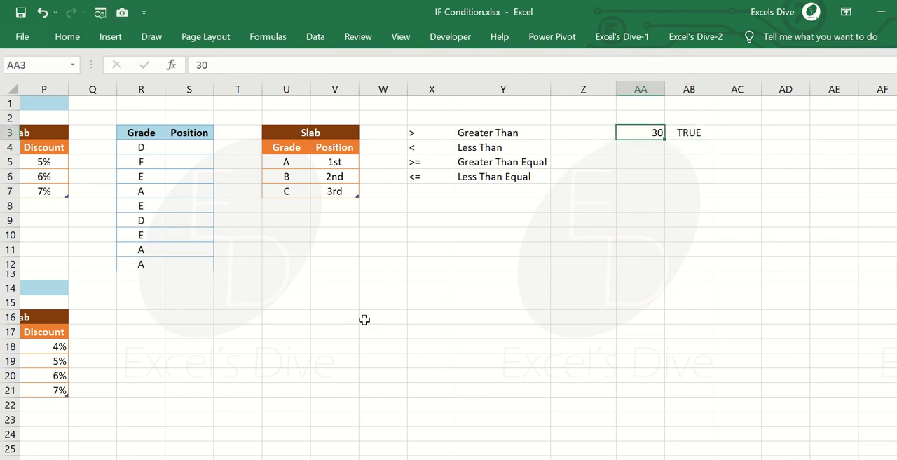
pyautogui.write('31')
pyautogui.press('Return')
# Enter the operator = in cell X7 and label it "Equal" in cell Y7.
pyautogui.press('Left')
pyautogui.press('Left')
pyautogui.press('Left')
pyautogui.press('Down')
pyautogui.press('Down')
pyautogui.press('Down')
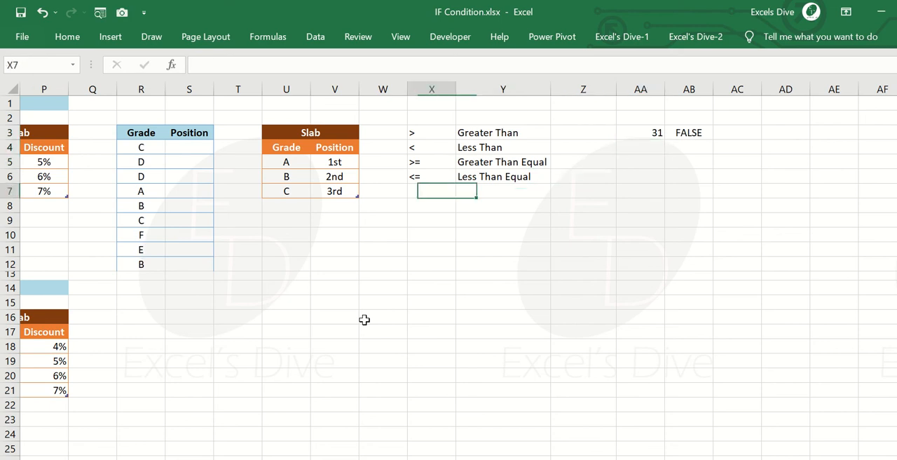
pyautogui.write('=')
pyautogui.press('Return')
pyautogui.press('Right')
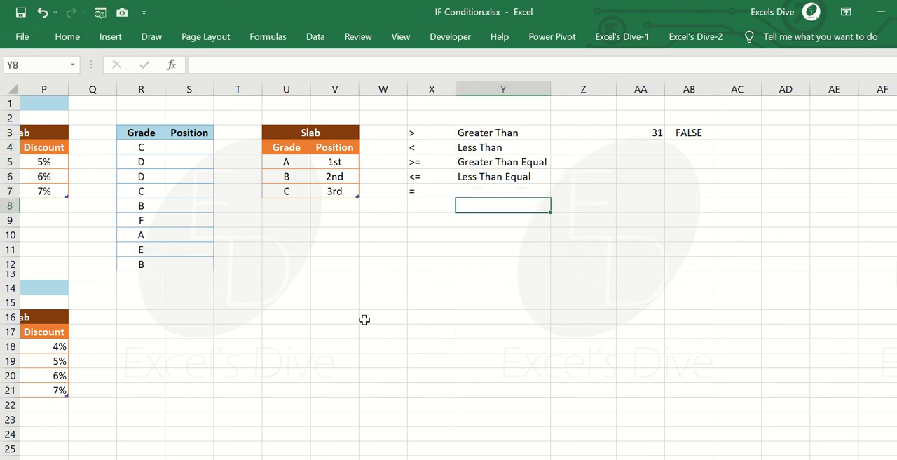
pyautogui.press('Up')
pyautogui.write('Equal')
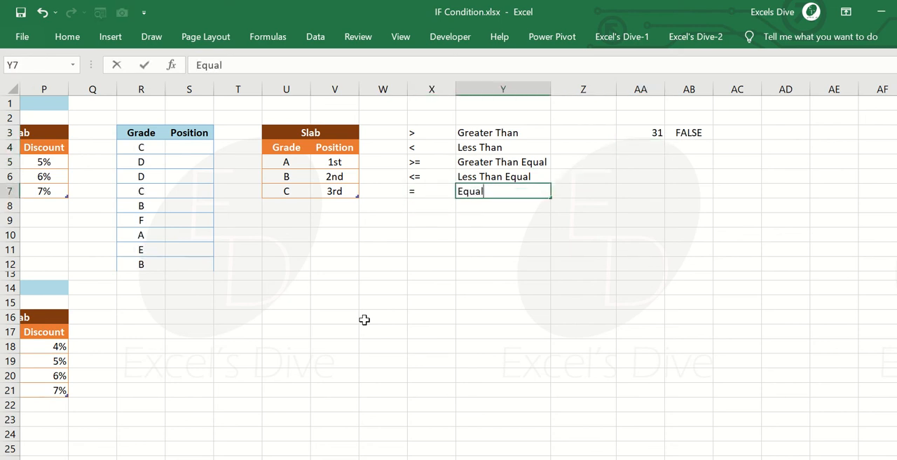
pyautogui.press('Return')
# Change the comparison formula in AB3 to =AA3=30.
pyautogui.press('Up')
pyautogui.press('Right')
pyautogui.press('Right')
pyautogui.press('Up')
pyautogui.press('Up')
pyautogui.press('Up')
pyautogui.press('Up')
pyautogui.press('Up')
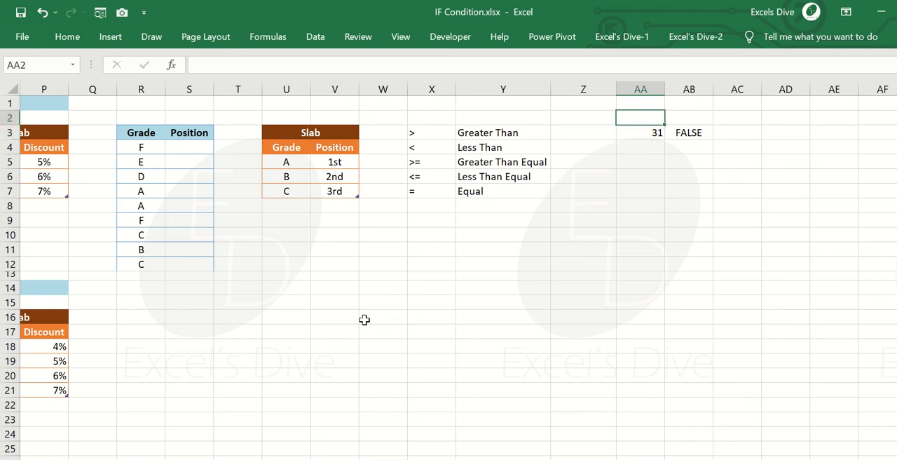
pyautogui.press('Down')
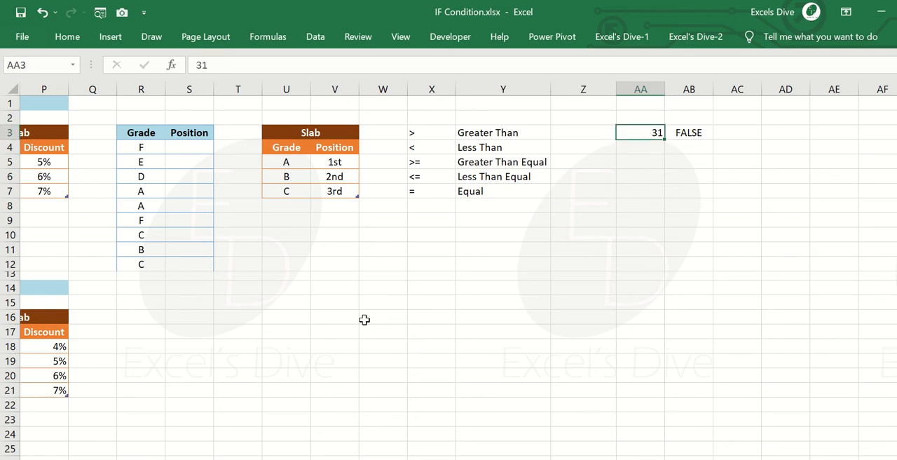
pyautogui.press('Right')
pyautogui.press('F2')
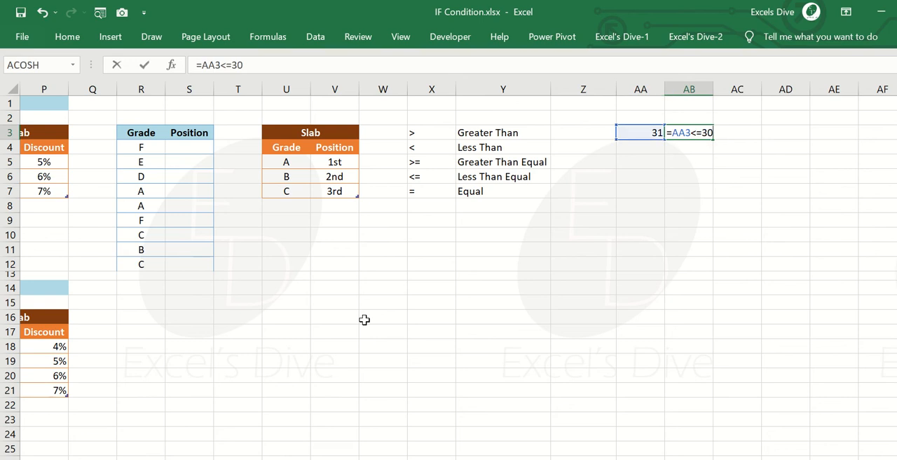
pyautogui.press('Left')
pyautogui.press('Left')
# Test the equality comparison by setting AA3 first to 29 and then to 30.
pyautogui.press('Left')
pyautogui.press('BackSpace')
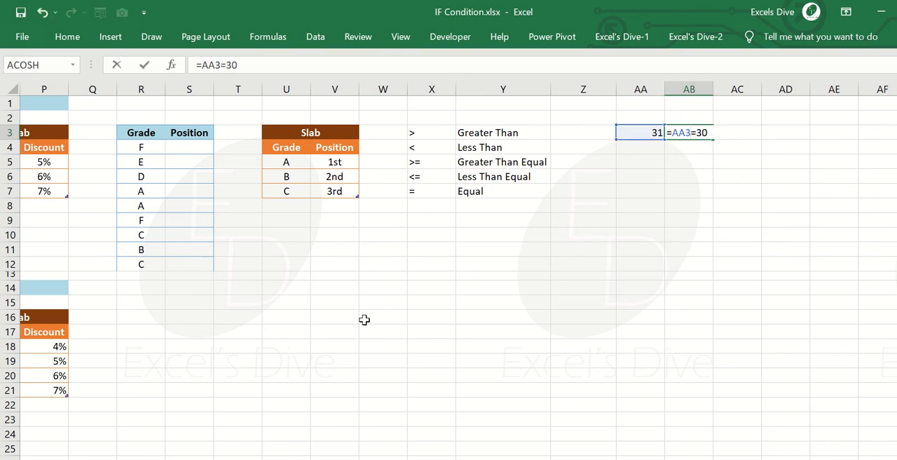
pyautogui.press('Return')
pyautogui.press('Up')
pyautogui.press('Left')
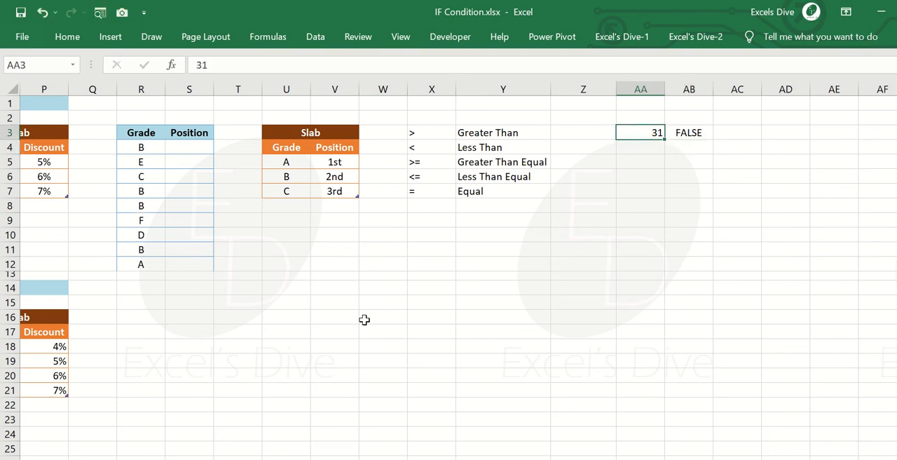
pyautogui.write('29')
pyautogui.press('Return')
pyautogui.press('Up')
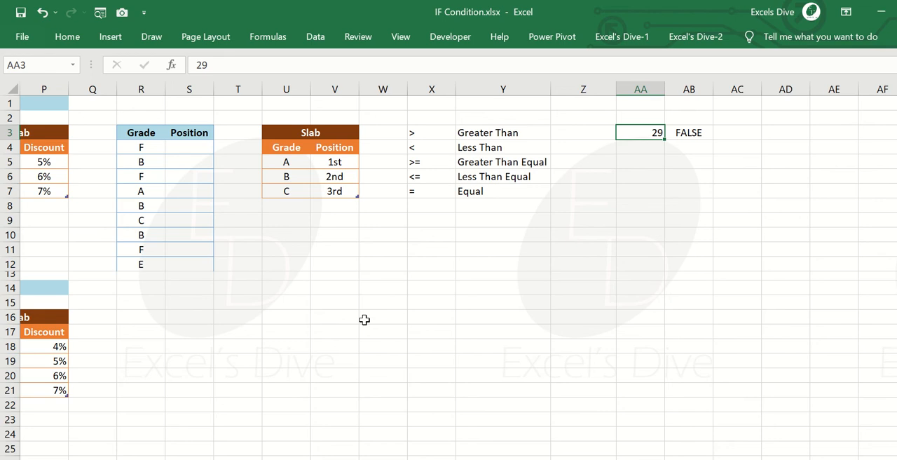
pyautogui.write('30')
pyautogui.press('Return')
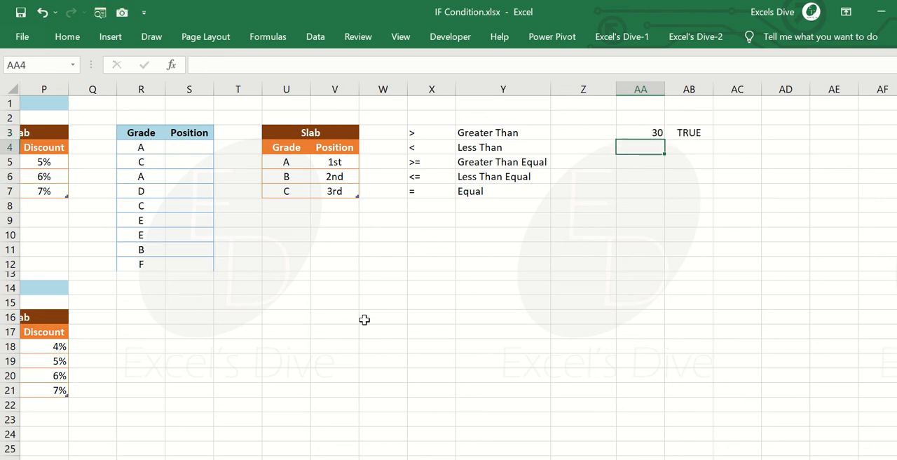
# Enter the operator <> in cell X8 and label it "Not Equal" in cell Y8.
pyautogui.press('Up')
pyautogui.press('Left')
pyautogui.press('Left')
pyautogui.press('Down')
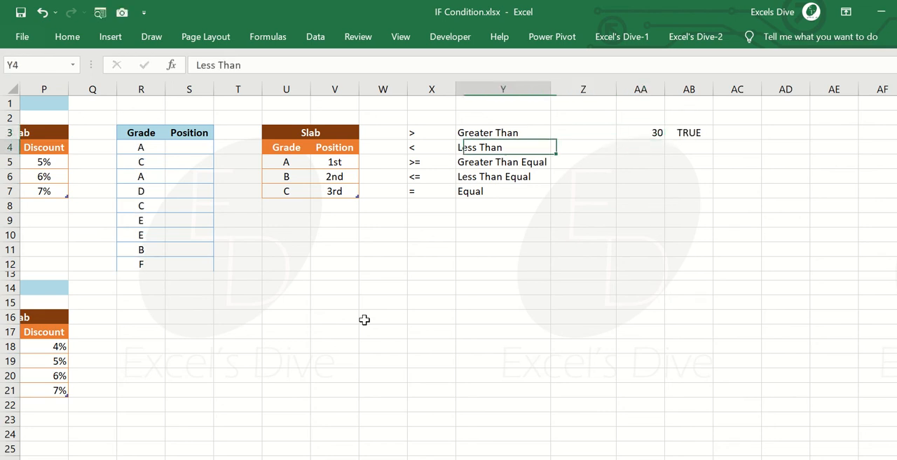
pyautogui.press('Left')
pyautogui.press('Down')
pyautogui.press('Down')
pyautogui.press('Down')
pyautogui.press('Down')
pyautogui.write('<>')
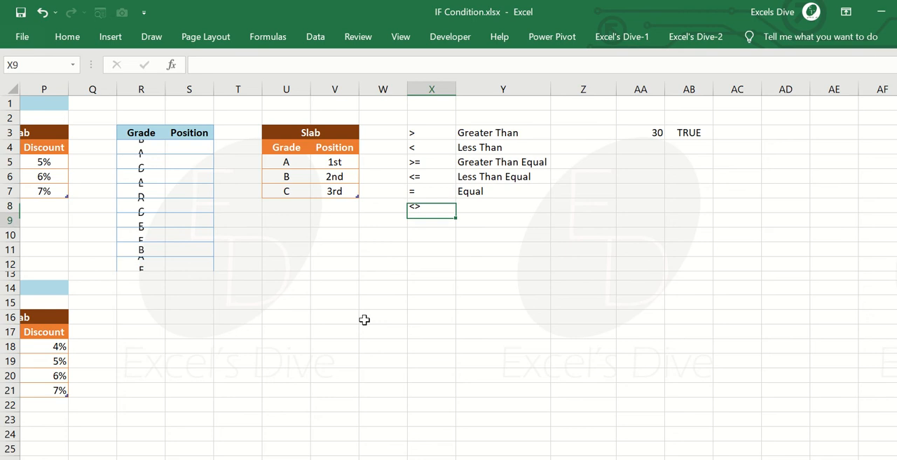
pyautogui.press('Tab')
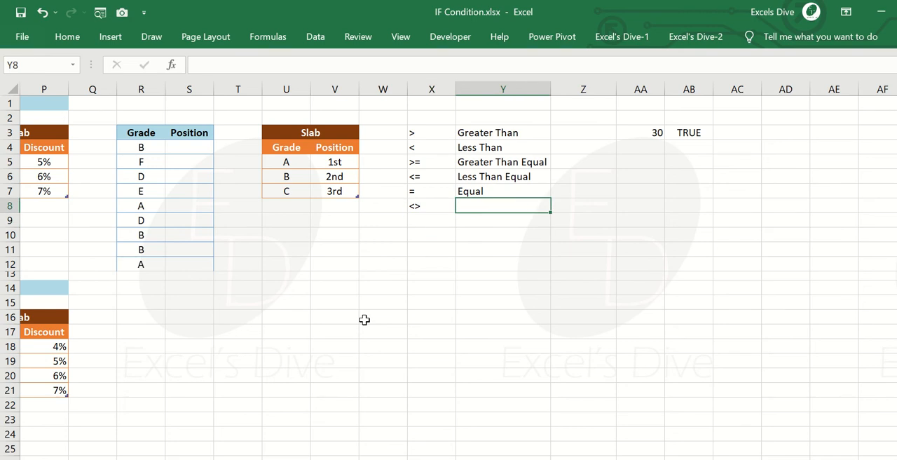
pyautogui.write('Not F')
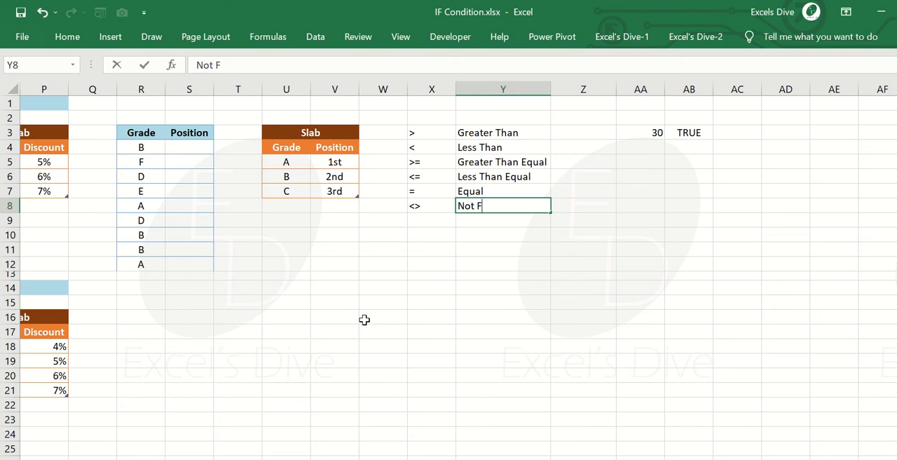
pyautogui.press('BackSpace')
pyautogui.write('Equal')
pyautogui.press('BackSpace')
pyautogui.press('BackSpace')
pyautogui.press('BackSpace')
pyautogui.write('ual')
pyautogui.press('Return')
# Change the comparison formula in AB3 to =AA3<>30.
pyautogui.press('Up')
pyautogui.press('Right')
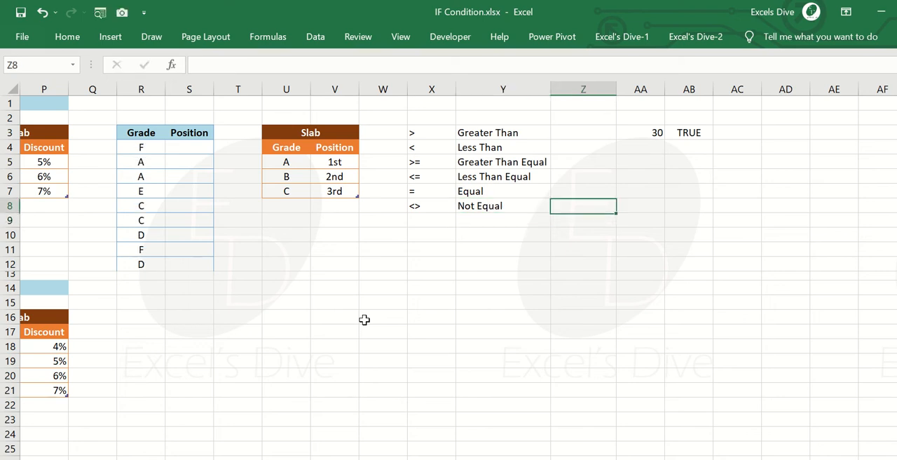
pyautogui.press('Right')
pyautogui.press('Up')
pyautogui.press('Up')
pyautogui.press('Up')
pyautogui.press('Up')
pyautogui.press('Right')
pyautogui.press('Up')
pyautogui.press('F2')
pyautogui.press('Left')
pyautogui.press('Left')
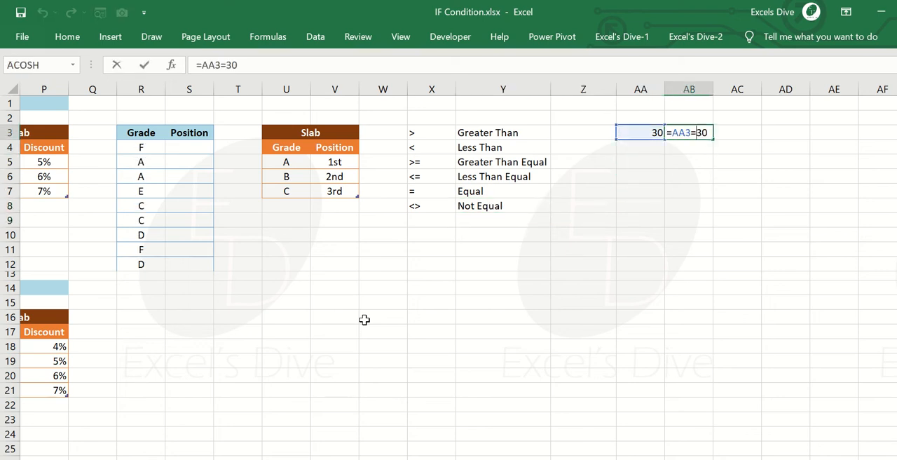
pyautogui.press('BackSpace')
pyautogui.write('<>')
pyautogui.press('Return')
# Test the <> comparison by setting AA3 to 29, 31 and 30 in turn.
pyautogui.press('Left')
pyautogui.press('Up')
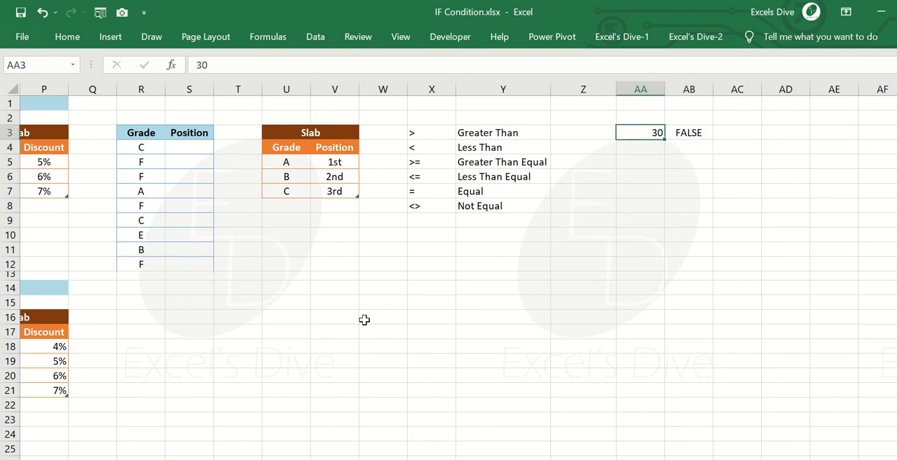
pyautogui.write('29')
pyautogui.press('Return')
pyautogui.press('Up')
pyautogui.press('Right')
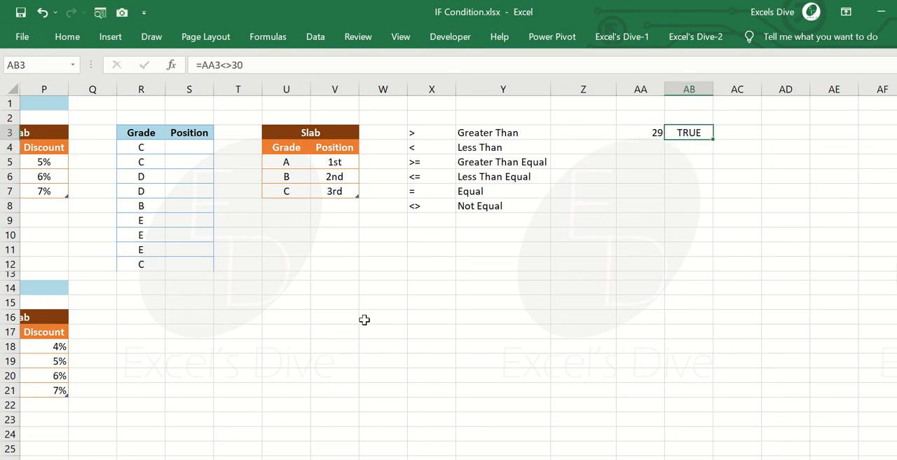
pyautogui.press('Left')
pyautogui.write('31')
pyautogui.press('Return')
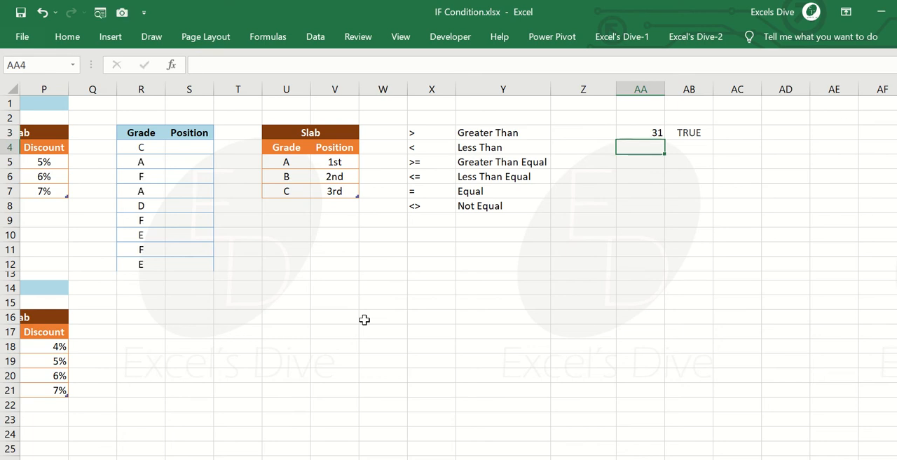
pyautogui.press('Up')
pyautogui.press('Right')
pyautogui.write('30')
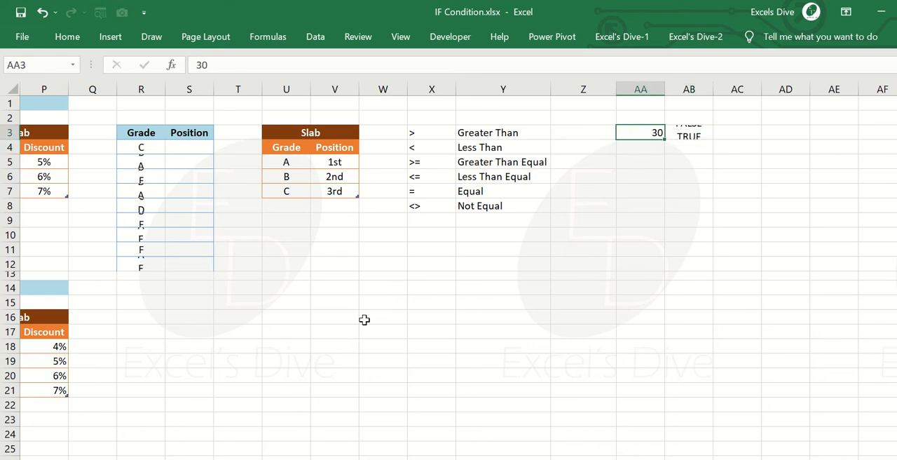
pyautogui.press('Return')
pyautogui.press('Up')
pyautogui.press('Right')
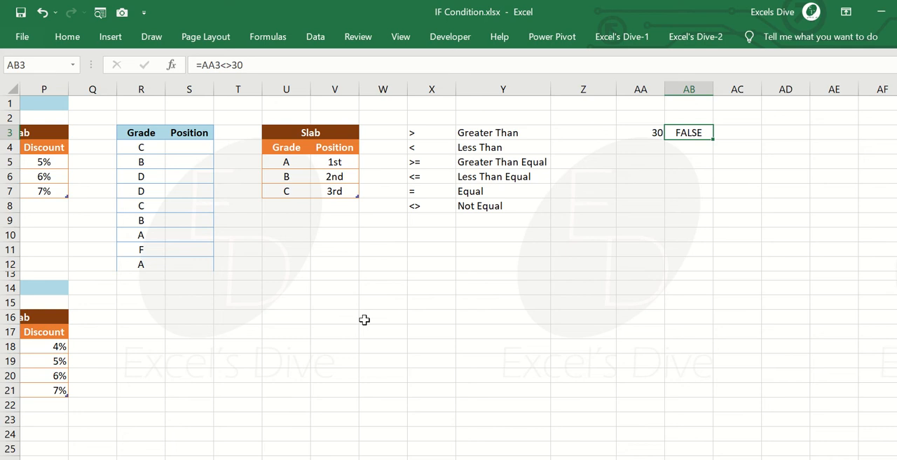
# Start an IF formula in D4, the first Result cell of the IF Conditions marks table.
pyautogui.hotkey('ctrl', 'Left')
pyautogui.hotkey('ctrl', 'Left')
pyautogui.hotkey('ctrl', 'Left')
pyautogui.hotkey('ctrl', 'Left')
pyautogui.hotkey('ctrl', 'Left')
pyautogui.hotkey('ctrl', 'Left')
pyautogui.hotkey('ctrl', 'Left')
pyautogui.hotkey('ctrl', 'Left')
pyautogui.hotkey('ctrl', 'Left')
pyautogui.hotkey('ctrl', 'Left')
pyautogui.hotkey('ctrl', 'Left')
pyautogui.hotkey('ctrl', 'Left')
pyautogui.hotkey('ctrl', 'Left')
pyautogui.press('Down')
pyautogui.press('Right')
pyautogui.press('Right')
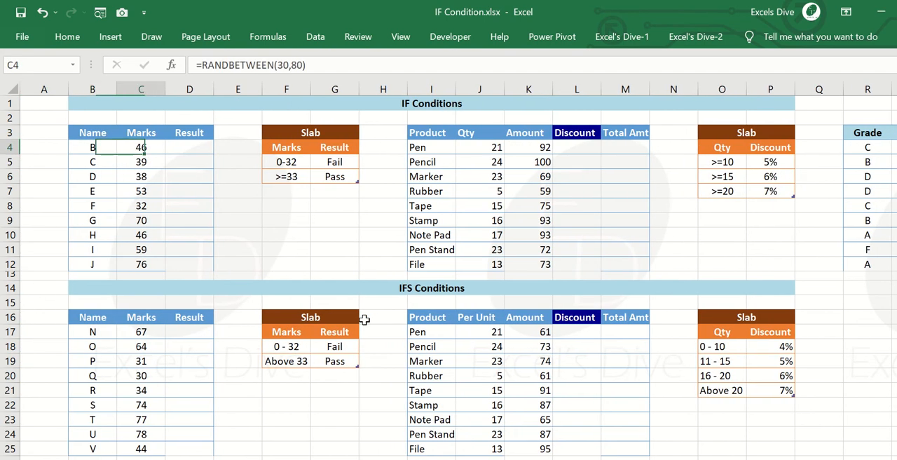
pyautogui.press('Right')
pyautogui.write('=if')
pyautogui.press('Tab')
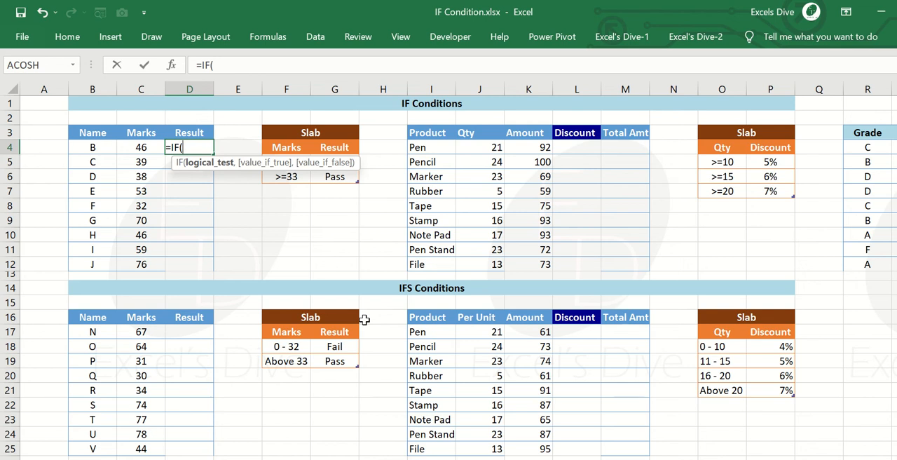
# Step through the value_if_true and value_if_false arguments of the IF formula using placeholder commas, and remove them.
pyautogui.write(',')
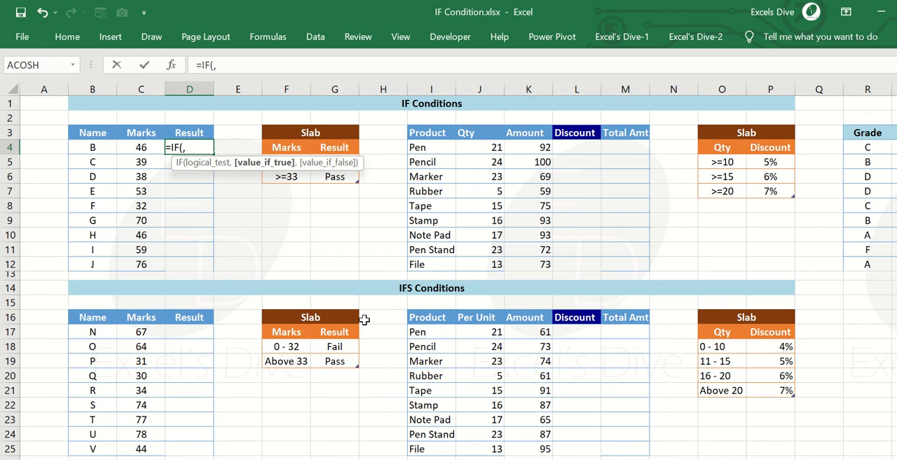
pyautogui.write(',')
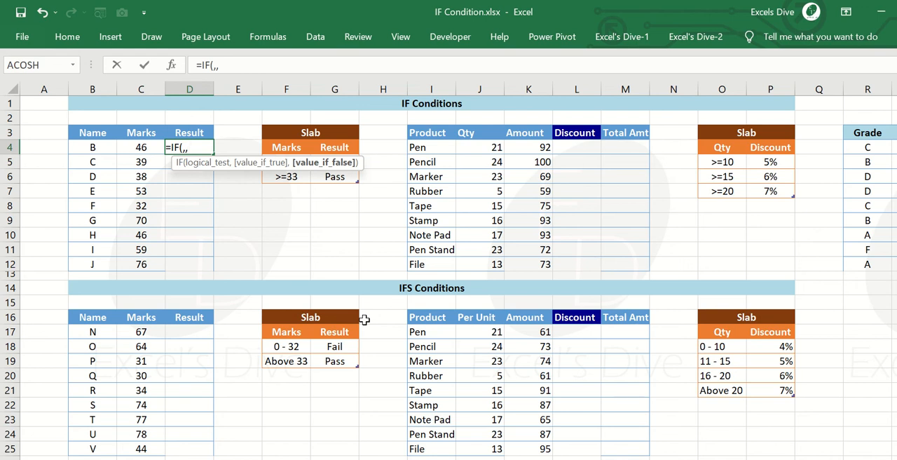
pyautogui.press('BackSpace')
pyautogui.press('BackSpace')
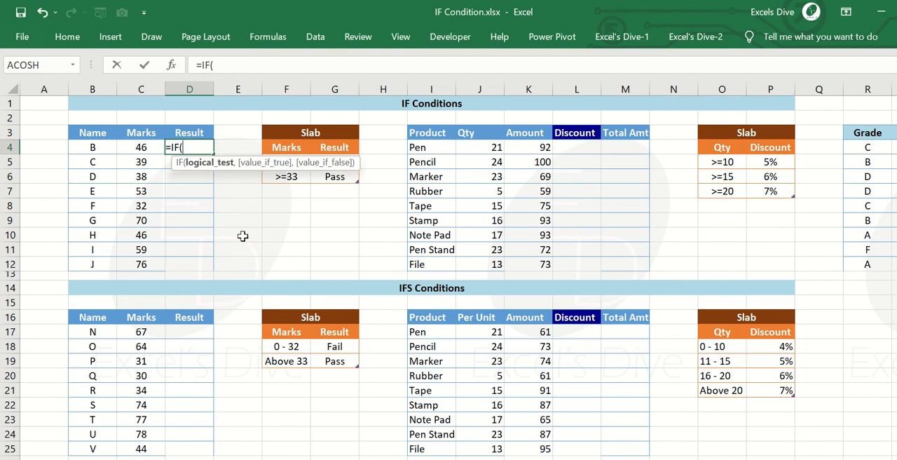
# Complete the formula in D4 as =IF(C4>=33,"Pass","Fail").
pyautogui.press('Left')
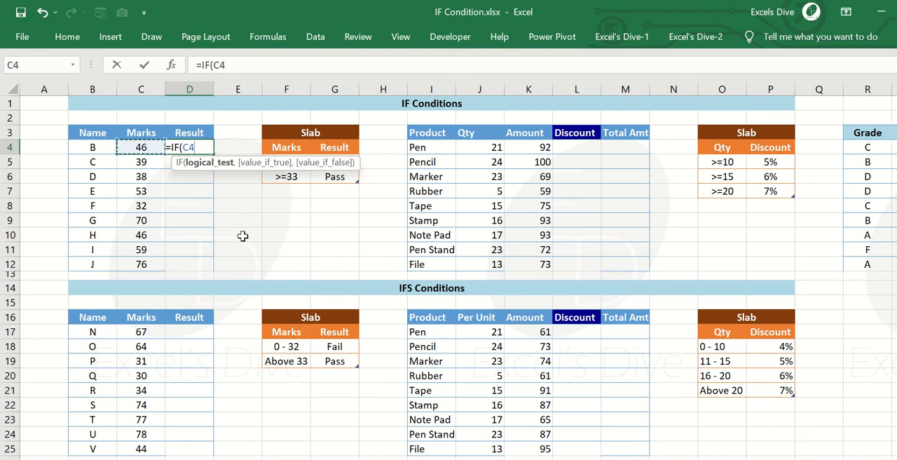
pyautogui.write('>=33')
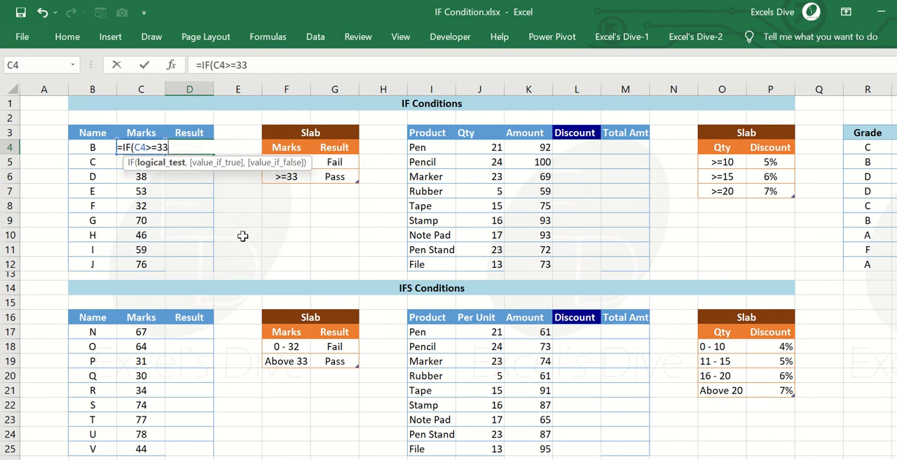
pyautogui.write(',"P')
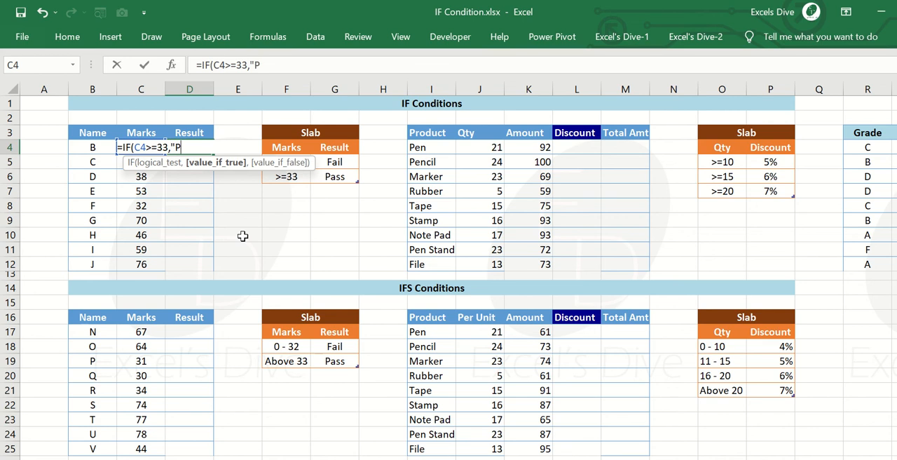
pyautogui.write('ass",')
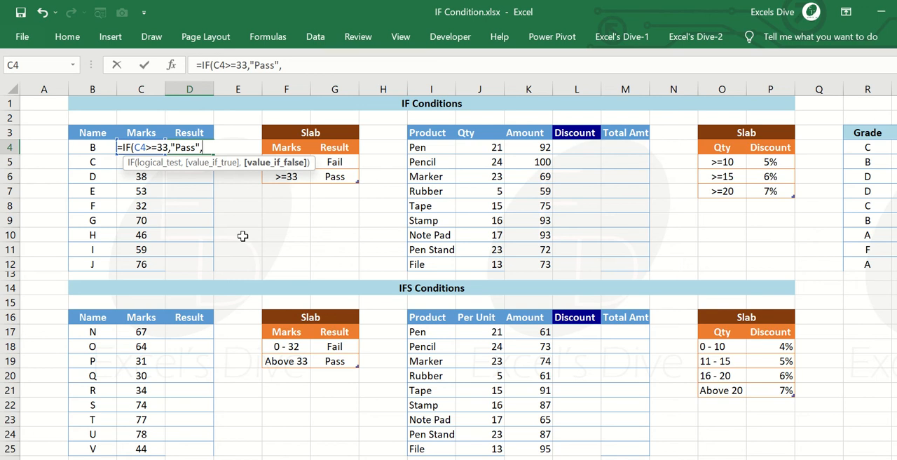
pyautogui.write('"Fail")')
pyautogui.press('Return')
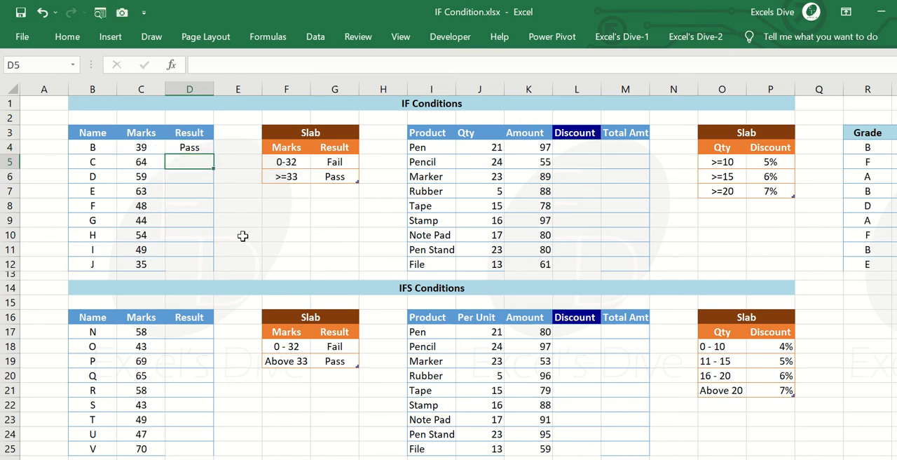
# Copy the Pass/Fail formula from D4 down the Result column to D12.
pyautogui.press('Up')
pyautogui.hotkey('ctrl', 'c')
pyautogui.hotkey('shift', 'Down')
pyautogui.hotkey('shift', 'Down')
pyautogui.hotkey('shift', 'Down')
pyautogui.hotkey('shift', 'Down')
pyautogui.hotkey('shift', 'Down')
pyautogui.hotkey('shift', 'Down')
pyautogui.hotkey('shift', 'Down')
pyautogui.hotkey('shift', 'Down')
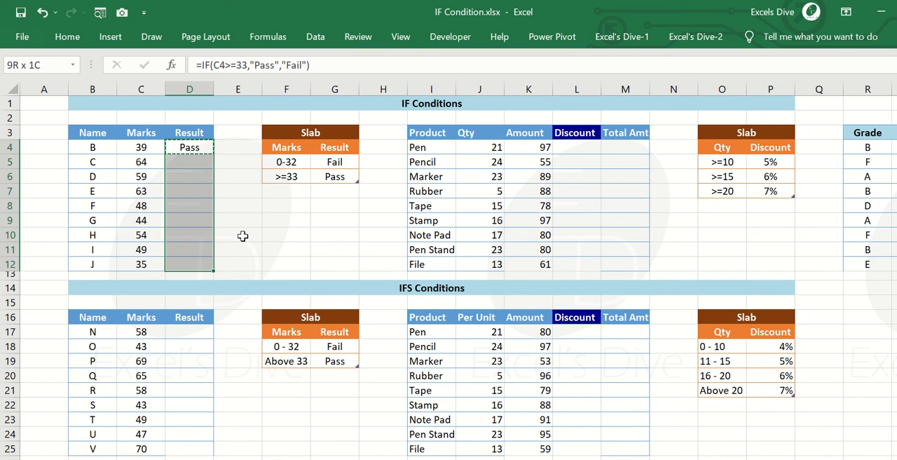
pyautogui.press('Return')
pyautogui.click(242, 237)
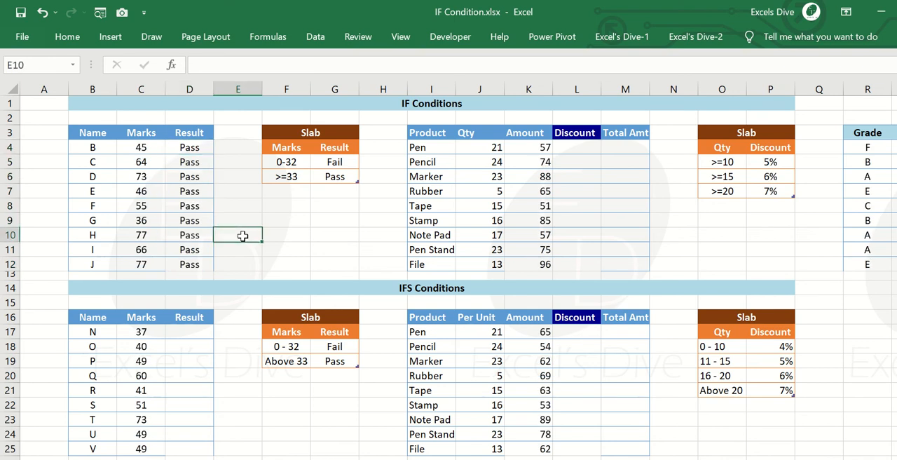
# Recalculate the random marks and check the Result formula against the marks up to row 5.
pyautogui.press('F9')
pyautogui.press('Left')
pyautogui.press('Up')
pyautogui.press('Up')
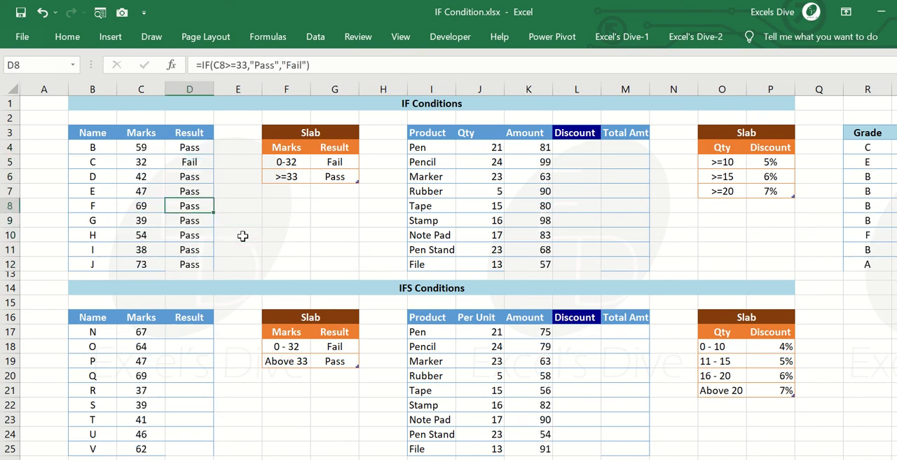
pyautogui.press('Up')
pyautogui.press('Up')
pyautogui.press('Up')
pyautogui.press('Left')
pyautogui.press('Right')
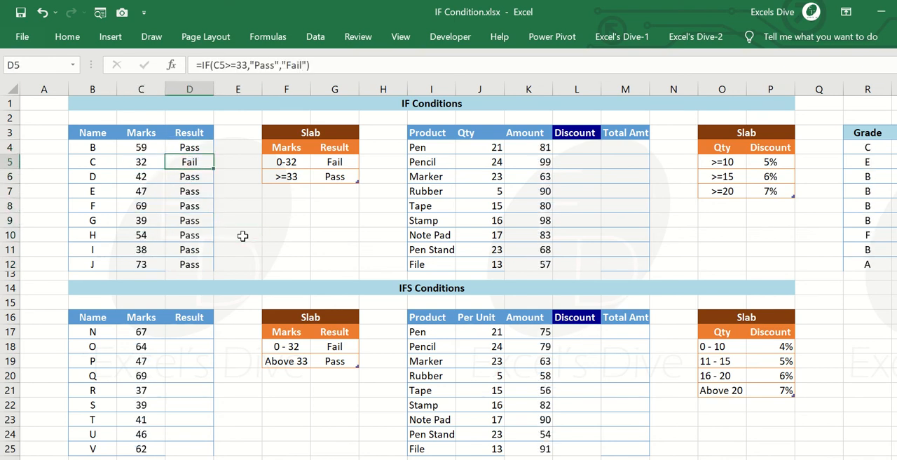
# Recalculate the marks twice more and review the Pass and Fail results down the Result column.
pyautogui.press('F9')
pyautogui.press('F9')
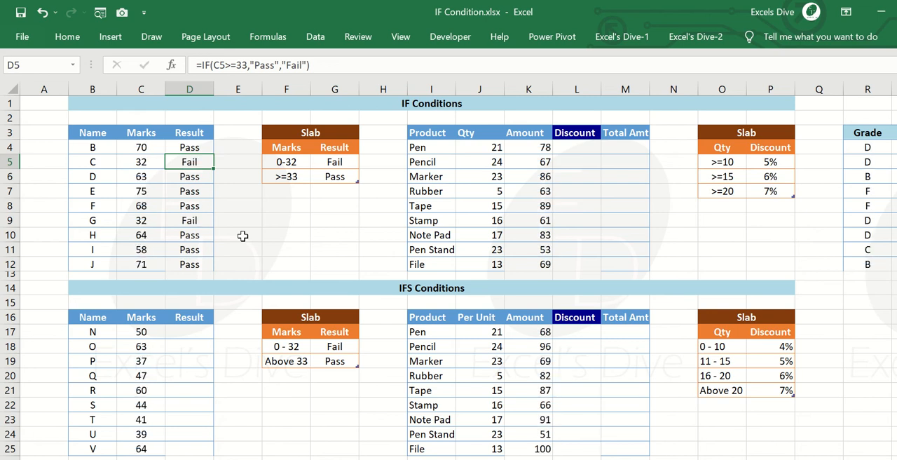
pyautogui.press('Down')
pyautogui.press('Down')
pyautogui.press('Down')
pyautogui.press('Down')
pyautogui.press('Up')
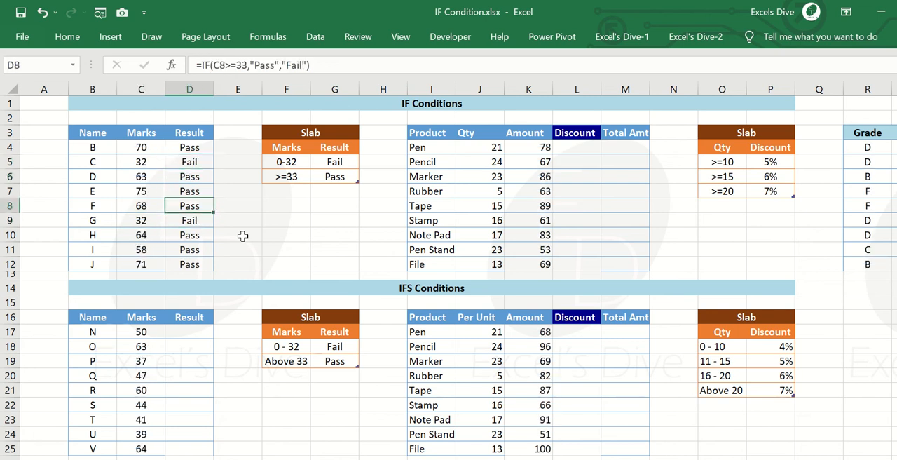
pyautogui.press('Down')
pyautogui.press('Up')
pyautogui.press('Up')
pyautogui.press('Up')
pyautogui.press('Up')
pyautogui.press('Up')
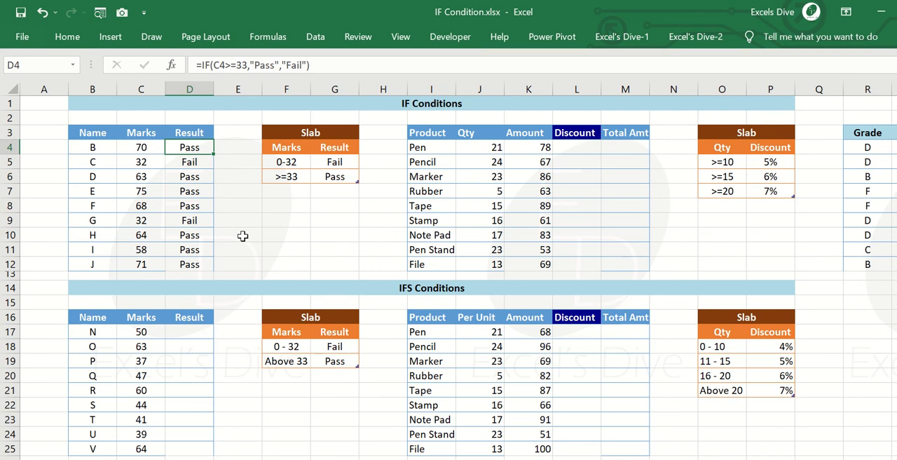
# Examine the Qty and Discount slab beside the IF Conditions product table, and select the first Discount cell, L4.
pyautogui.press('Right')
pyautogui.press('Right')
pyautogui.press('Right')
pyautogui.press('Right')
pyautogui.press('Right')
pyautogui.press('Right')
pyautogui.press('Right')
pyautogui.press('Right')
pyautogui.press('Right')
pyautogui.press('Right')
pyautogui.press('Right')
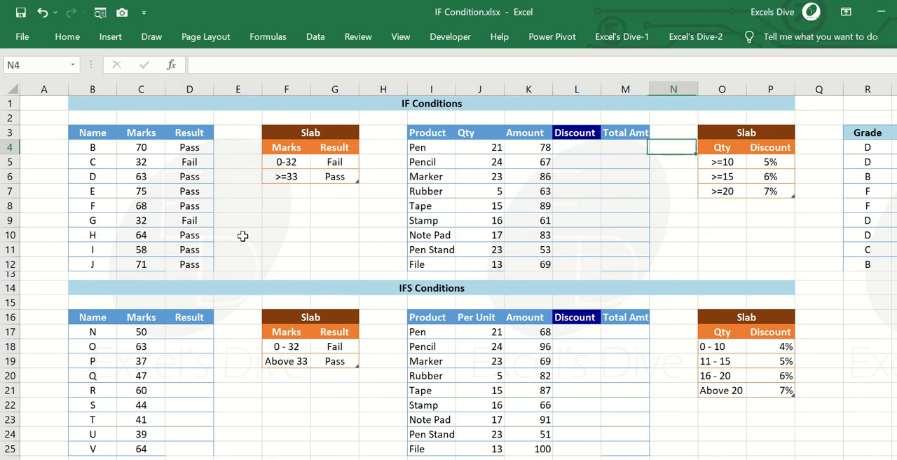
pyautogui.press('Left')
pyautogui.press('Left')
pyautogui.press('Left')
pyautogui.press('Right')
pyautogui.press('Right')
pyautogui.press('Right')
pyautogui.press('Down')
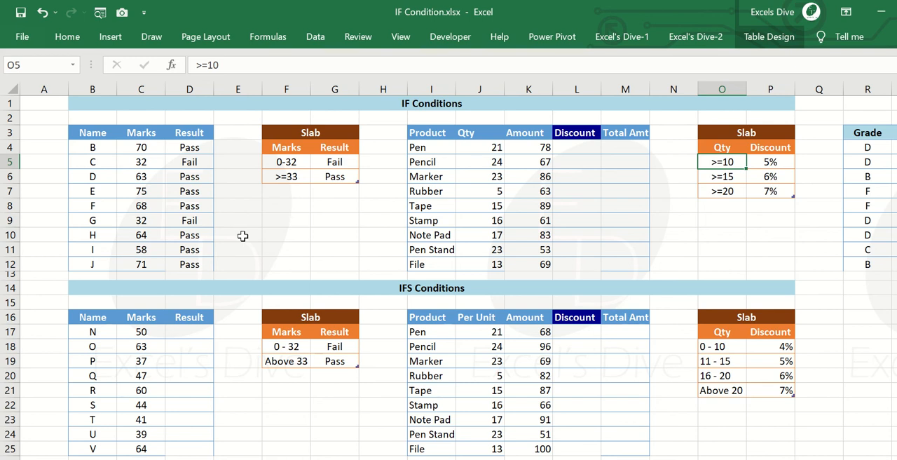
pyautogui.press('Left')
pyautogui.press('Left')
pyautogui.press('Left')
pyautogui.press('Left')
pyautogui.press('Up')
pyautogui.press('Right')
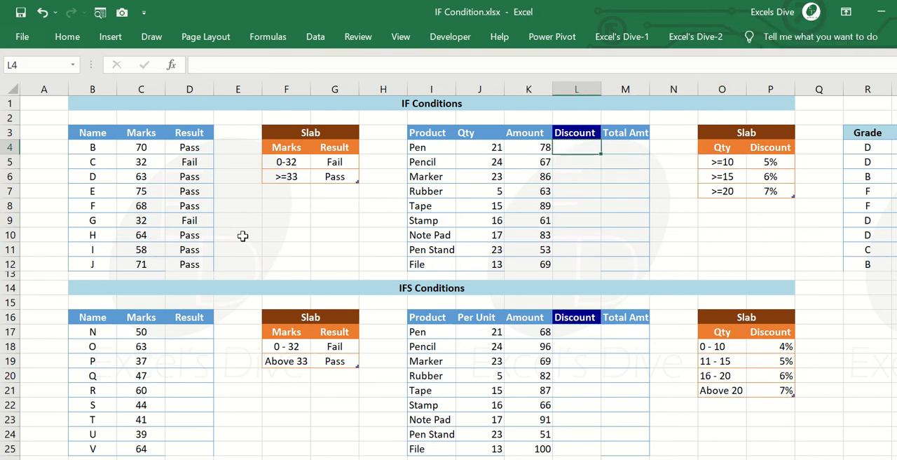
pyautogui.write('=IF(')
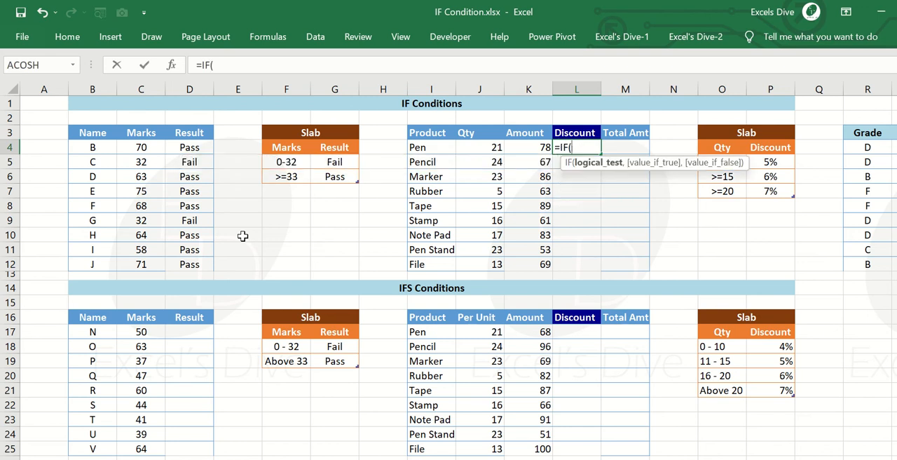
pyautogui.press('Left')
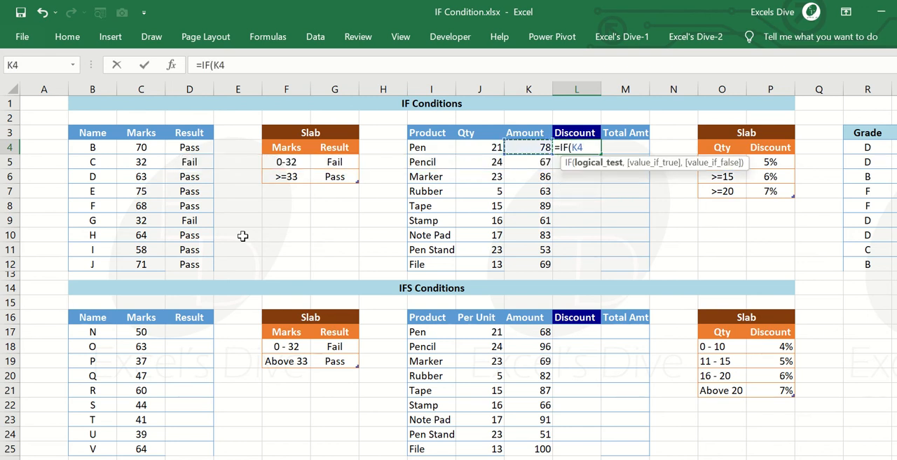
pyautogui.write('>=1')
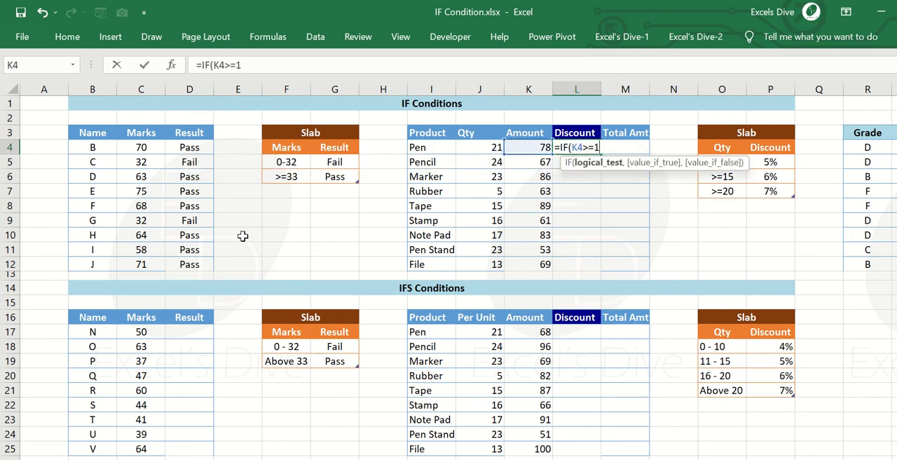
pyautogui.write('0,"')
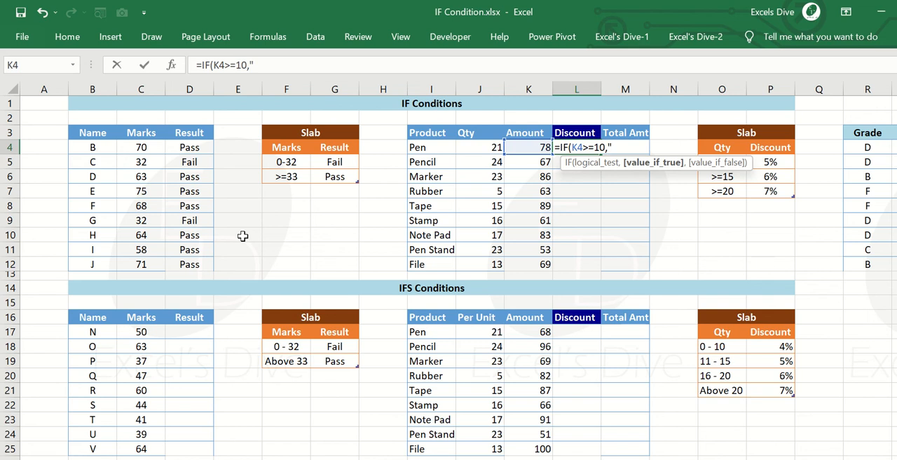
pyautogui.press('Escape')
# Start the Discount formula in L4 as =IF(J4>=10,"5%", using the Pen quantity as the tested cell.
pyautogui.write('=IF(')
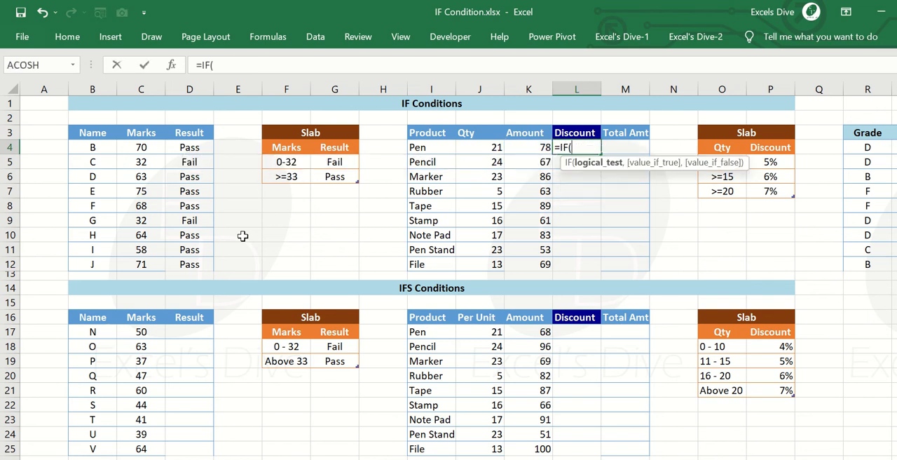
pyautogui.press('Left')
pyautogui.press('Left')
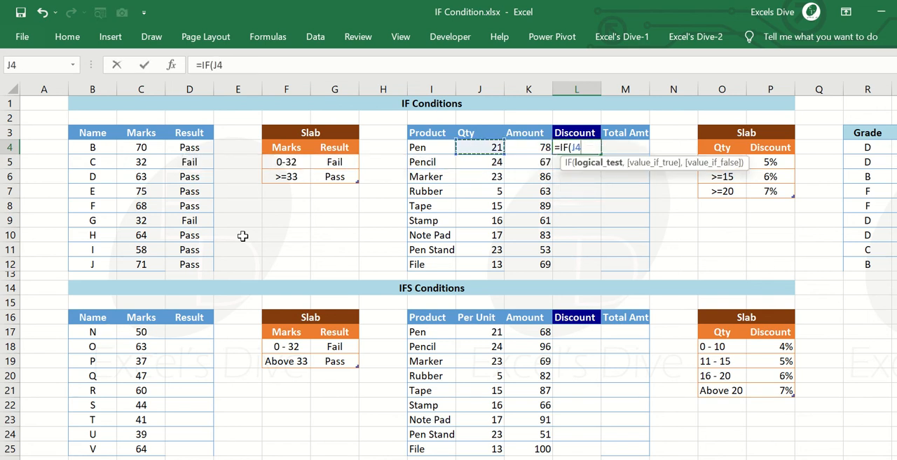
pyautogui.write('>=10,')
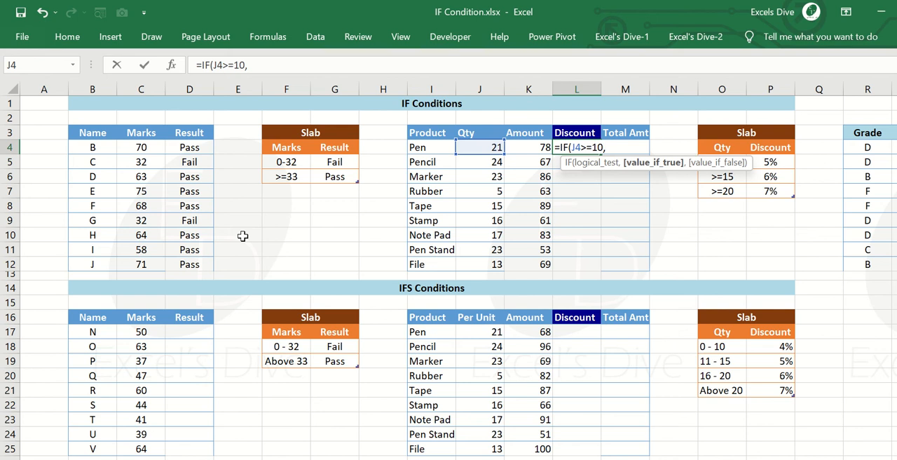
pyautogui.write('"5%",')
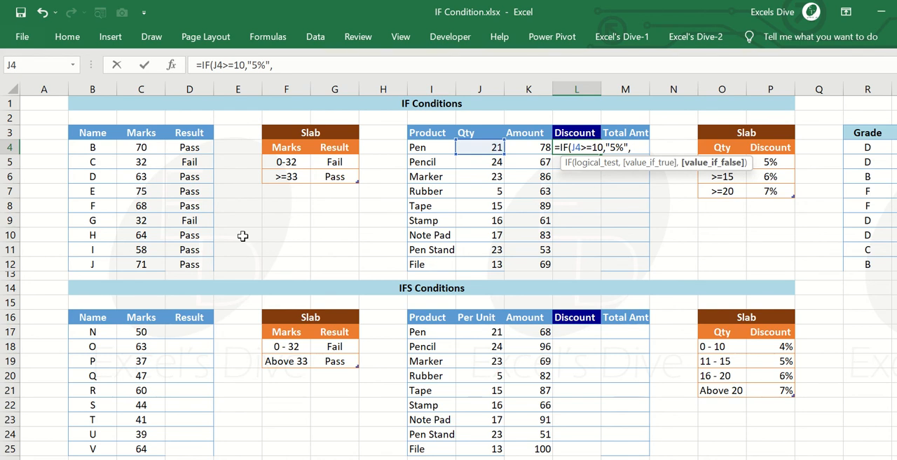
# Review the arguments of the unfinished IF formula in L4, keeping it unchanged and returning to its end.
pyautogui.press('Left')
pyautogui.press('Left')
pyautogui.press('Left')
pyautogui.press('Left')
pyautogui.press('Left')
pyautogui.press('Right')
pyautogui.press('BackSpace')
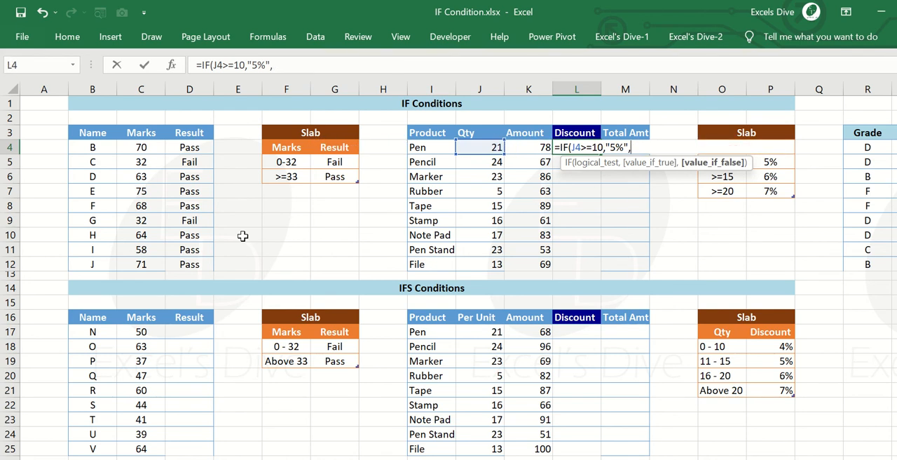
pyautogui.click(591, 147)
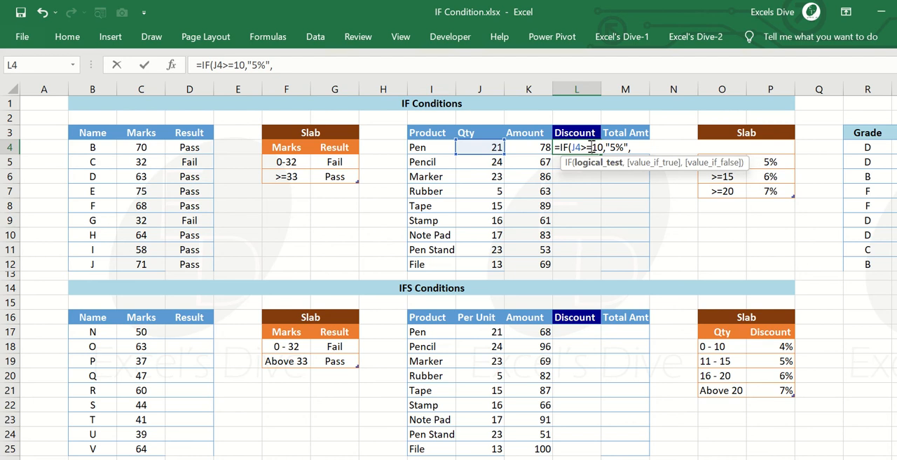
pyautogui.click(639, 147)
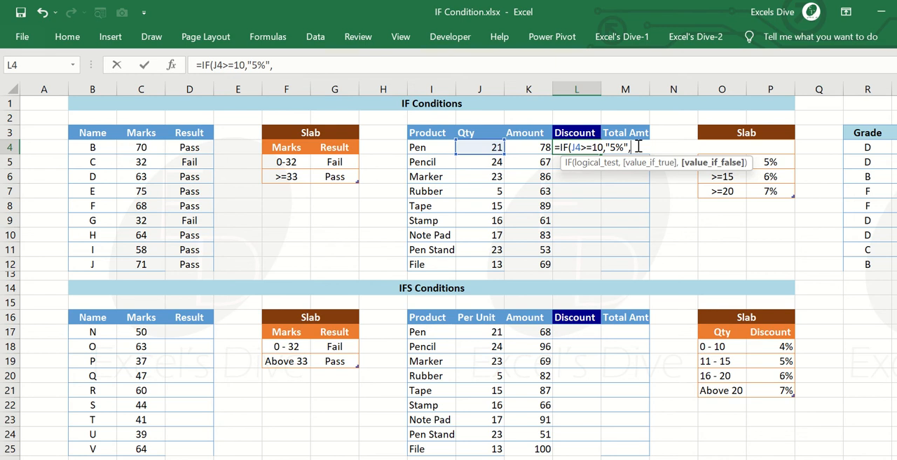
# Complete the L4 formula with a nested IF as =IF(J4>=10,"5%",IF(J4>=15,"6%","7%")).
pyautogui.write('IF(')
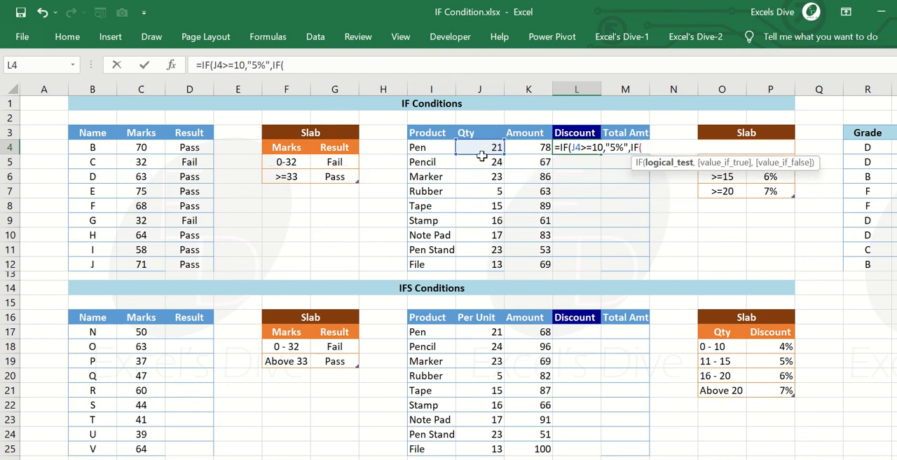
pyautogui.click(482, 151)
pyautogui.write('>')
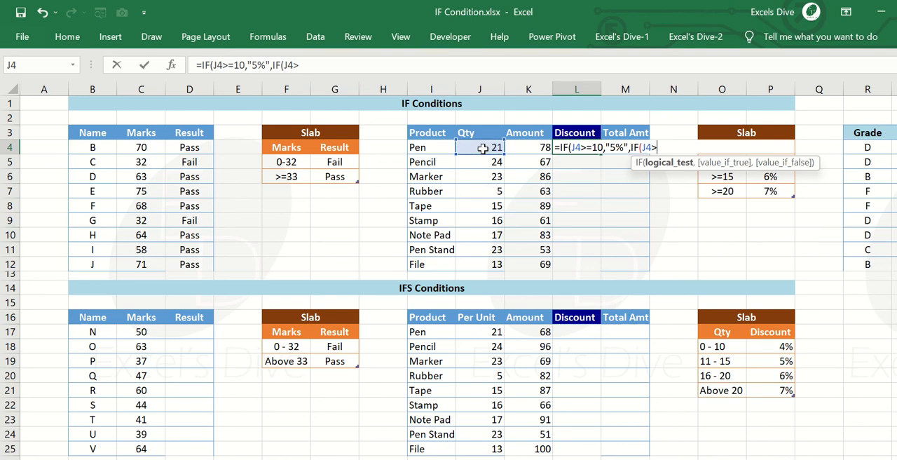
pyautogui.write('=15,')
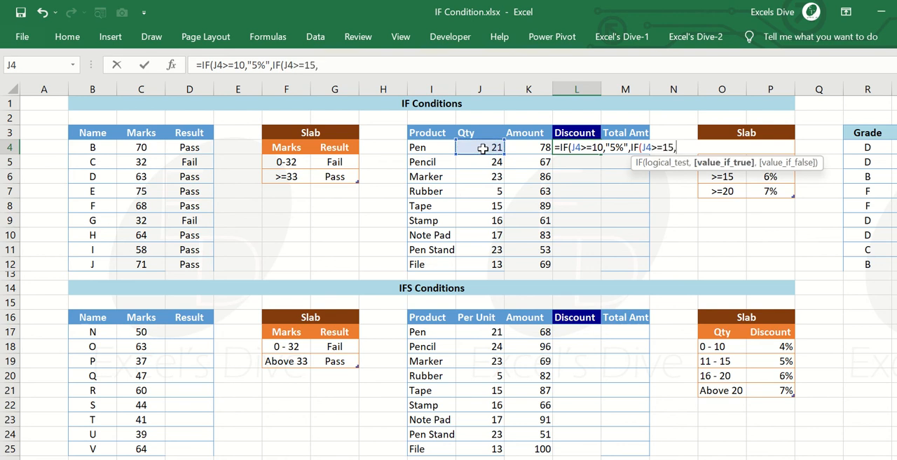
pyautogui.write('"6%",')
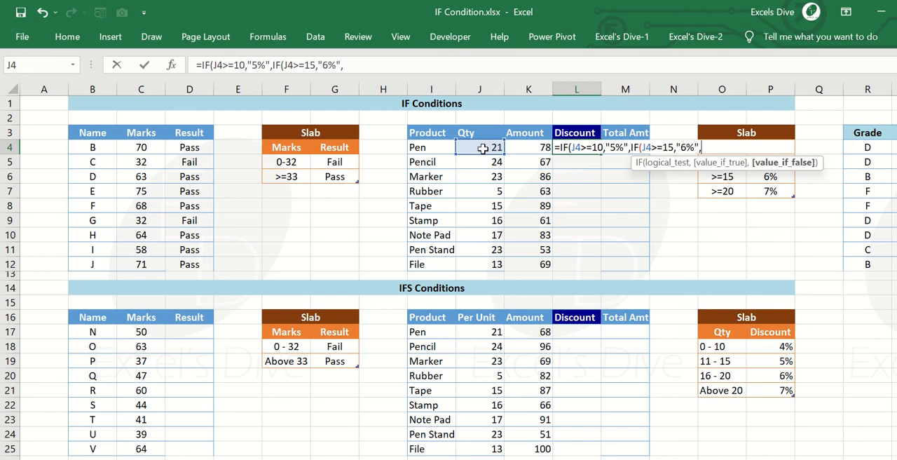
pyautogui.write('"7%")')
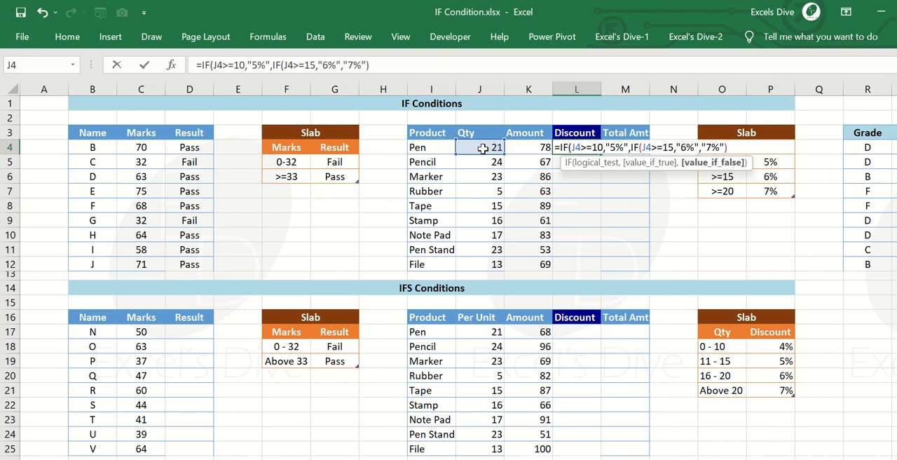
pyautogui.write(')')
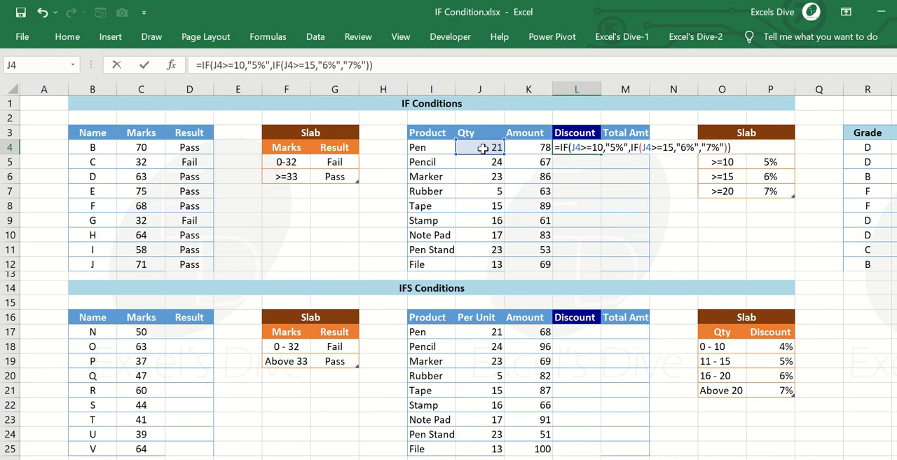
pyautogui.press('Return')
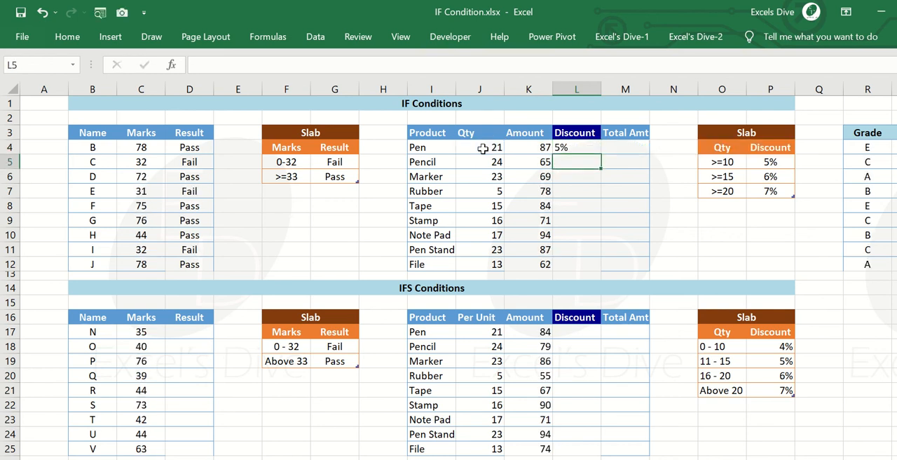
# Copy the nested IF formula from L4 down the Discount column to L12.
pyautogui.press('Up')
pyautogui.hotkey('ctrl', 'c')
pyautogui.press('Left')
pyautogui.hotkey('ctrl', 'Down')
pyautogui.press('Right')
pyautogui.hotkey('ctrl', 'shift', 'Up')
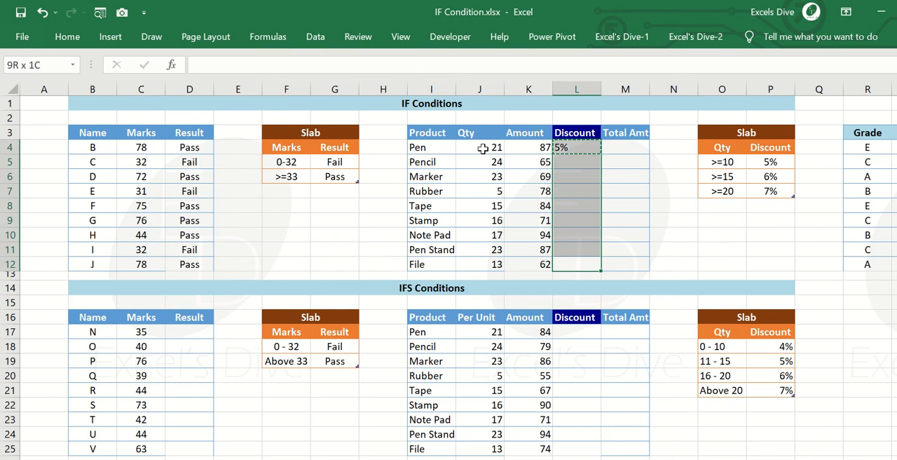
pyautogui.press('Return')
pyautogui.press('Up')
pyautogui.press('Up')
pyautogui.press('Up')
pyautogui.press('Up')
pyautogui.press('Up')
pyautogui.press('Up')
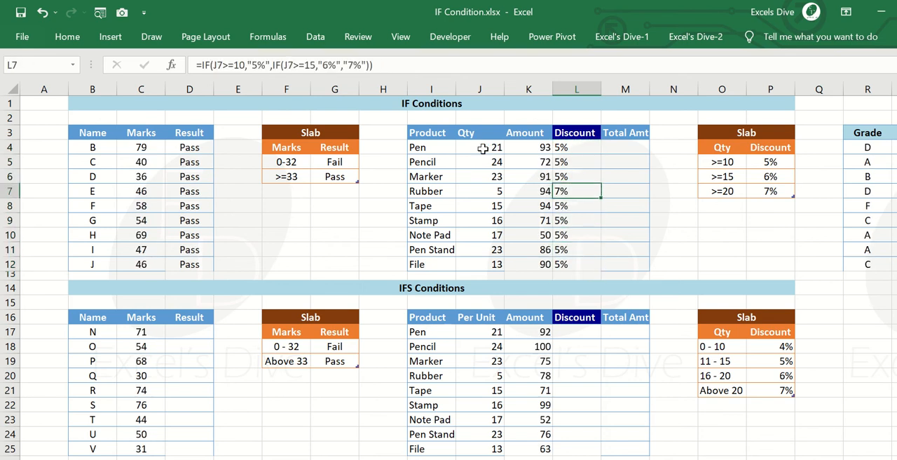
# Highlight the Qty values in J4:J12 with bold text and a light blue fill.
pyautogui.press('Up')
pyautogui.press('Up')
pyautogui.press('Up')
pyautogui.press('Left')
pyautogui.press('Left')
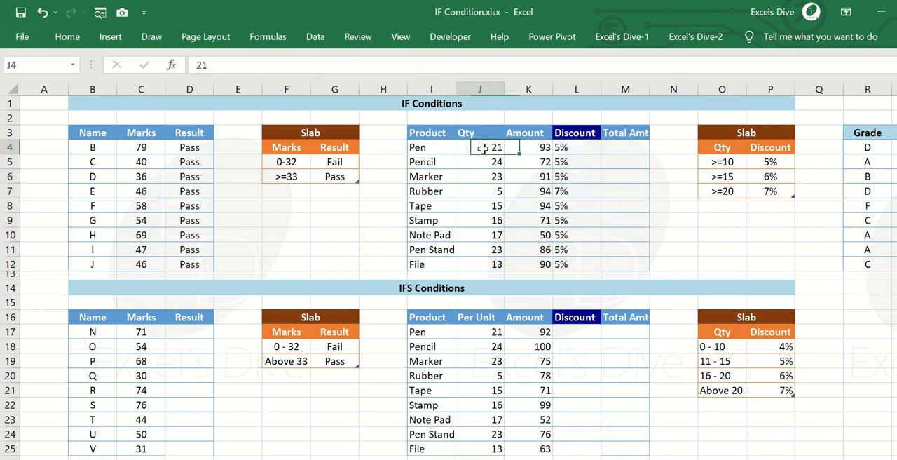
pyautogui.hotkey('ctrl', 'shift', 'Down')
pyautogui.hotkey('ctrl', '1')
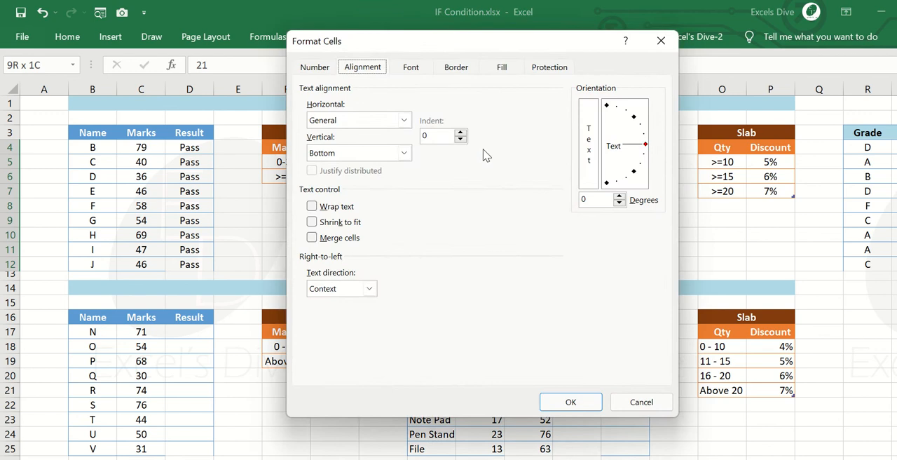
pyautogui.press('Escape')
pyautogui.hotkey('ctrl', 'shift', 'h')
pyautogui.click(482, 149)
# Compare the Qty slab thresholds with the Pen quantity and the nested IF formula in L4.
pyautogui.press('Right')
pyautogui.press('Right')
pyautogui.press('Right')
pyautogui.press('Right')
pyautogui.press('Right')
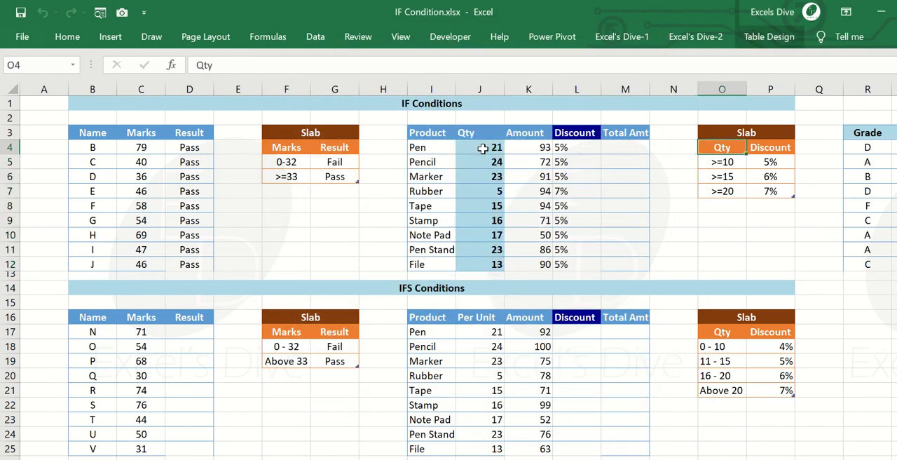
pyautogui.press('Down')
pyautogui.press('Left')
pyautogui.press('Left')
pyautogui.press('Left')
pyautogui.press('Left')
pyautogui.press('Up')
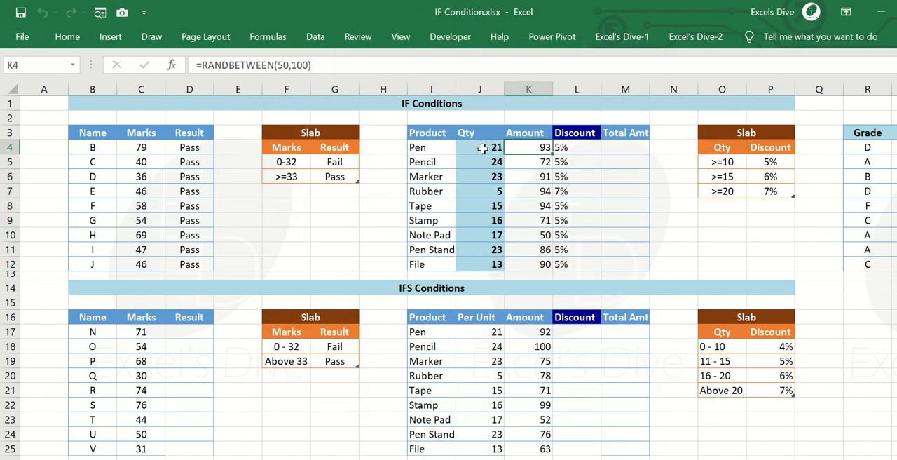
pyautogui.press('Left')
pyautogui.press('Right')
pyautogui.press('Right')
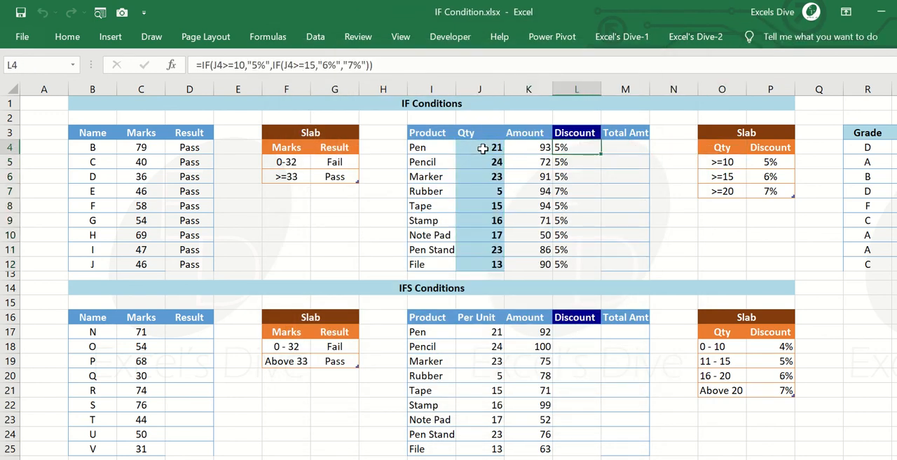
# Check the discounts of the first four products in L4:L7 against their quantities and the nested IF formula.
pyautogui.press('Down')
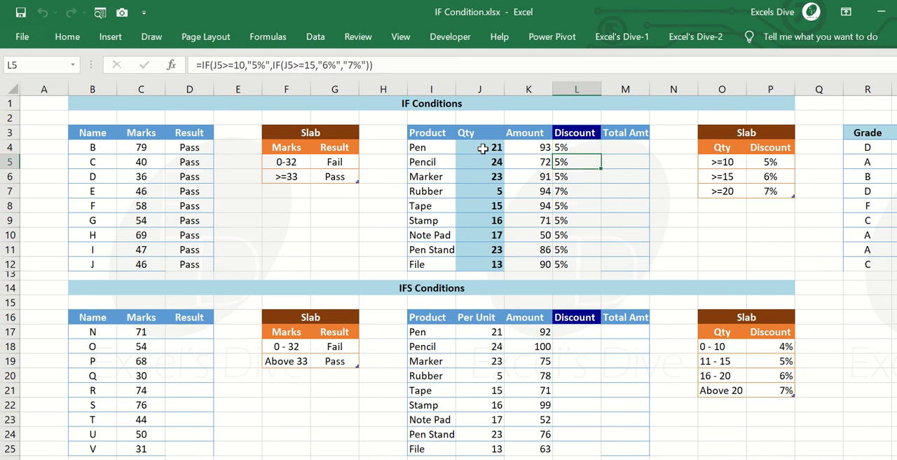
pyautogui.press('Down')
pyautogui.press('Down')
pyautogui.press('Left')
pyautogui.press('Left')
pyautogui.press('Right')
pyautogui.press('Right')
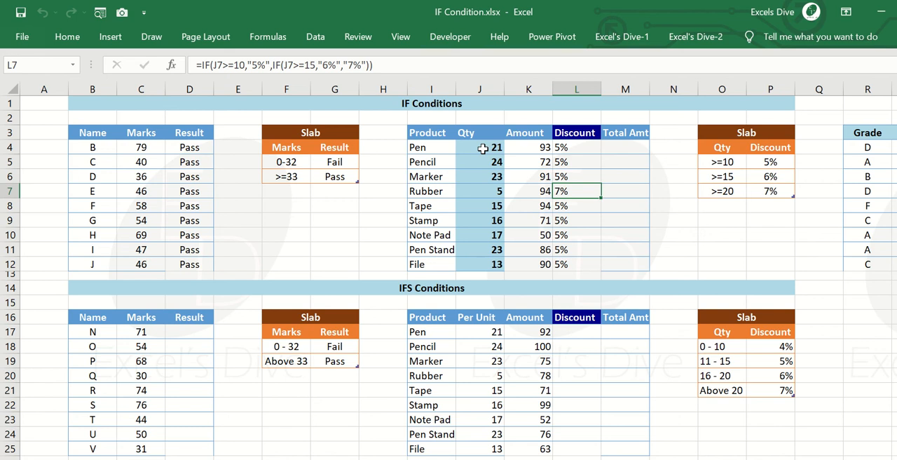
pyautogui.press('Up')
pyautogui.press('Up')
pyautogui.press('Up')
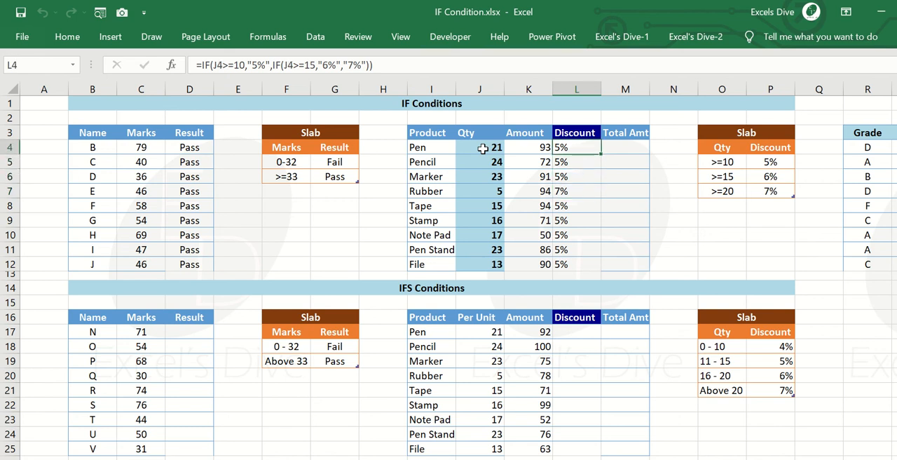
pyautogui.hotkey('ctrl', 'shift', 'Down')
pyautogui.hotkey('ctrl', 'shift', 'Up')
# Set the first condition of the nested IF formula in L4 to J4>=20.
pyautogui.press('F2')
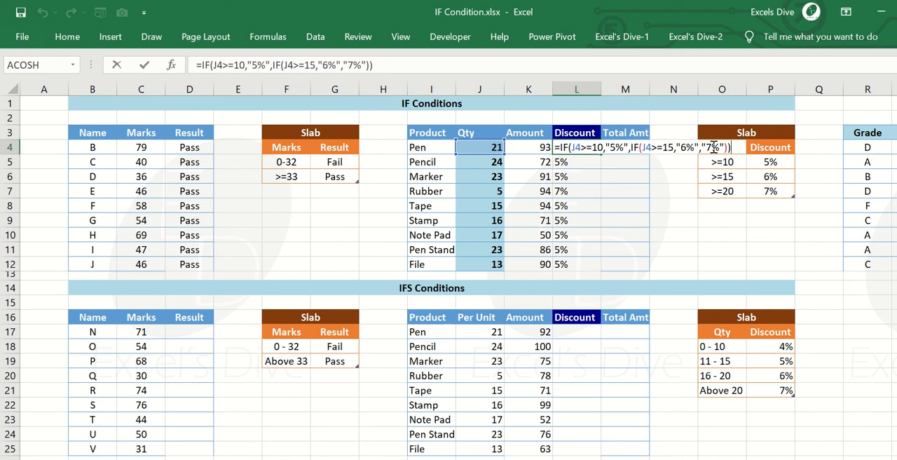
pyautogui.click(601, 146)
pyautogui.press('BackSpace')
pyautogui.press('BackSpace')
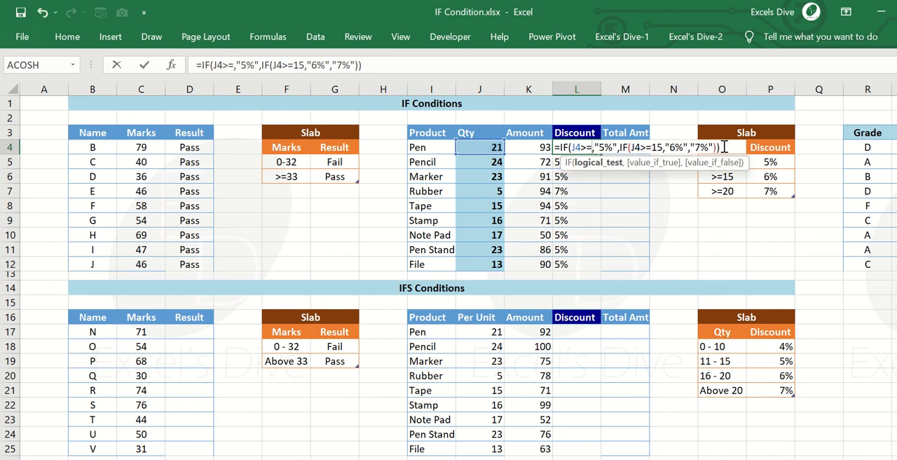
pyautogui.write('20')
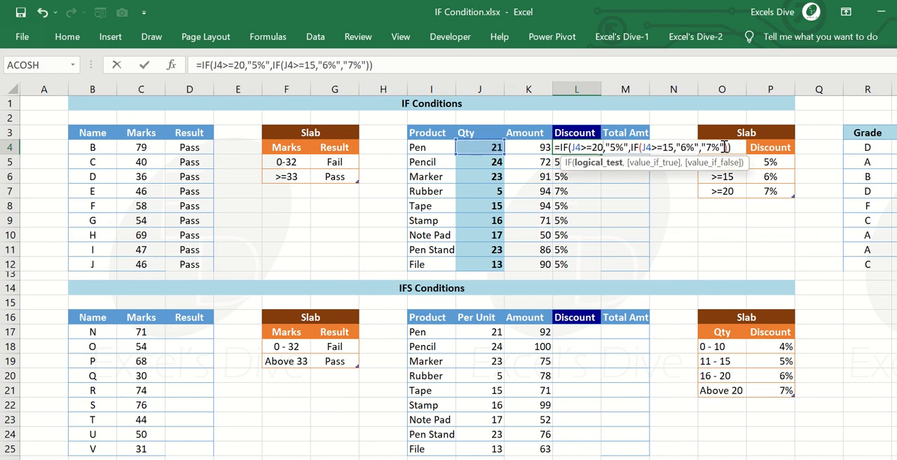
# Set the value returned by the first IF in the L4 formula to "7%".
pyautogui.press('Right')
pyautogui.press('Right')
pyautogui.press('Right')
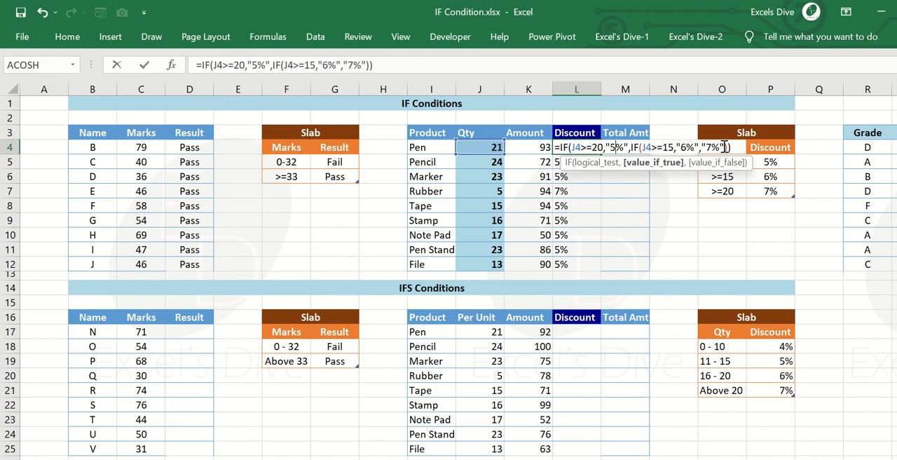
pyautogui.press('Right')
pyautogui.press('Right')
pyautogui.hotkey('shift', 'Left')
pyautogui.hotkey('shift', 'Left')
pyautogui.hotkey('shift', 'Left')
pyautogui.hotkey('shift', 'Left')
pyautogui.hotkey('shift', 'Left')
pyautogui.hotkey('shift', 'Left')
pyautogui.hotkey('shift', 'Left')
pyautogui.hotkey('shift', 'Left')
pyautogui.hotkey('shift', 'Left')
pyautogui.hotkey('shift', 'Left')
pyautogui.hotkey('shift', 'Left')
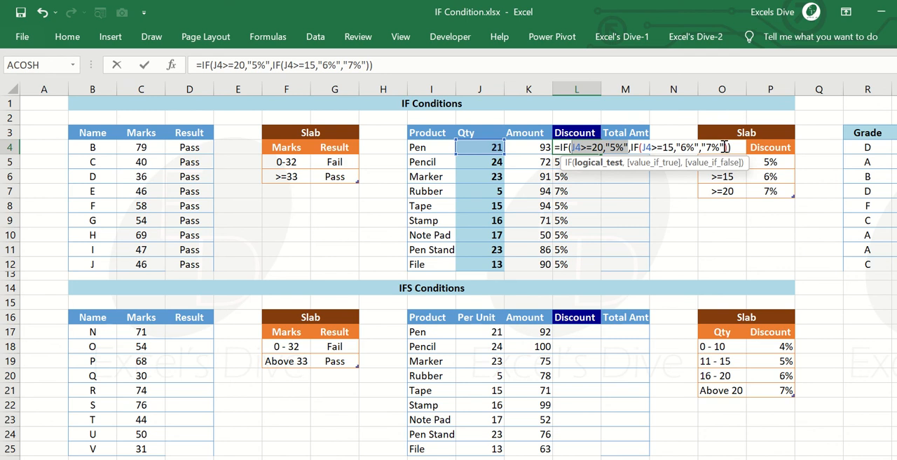
pyautogui.press('Right')
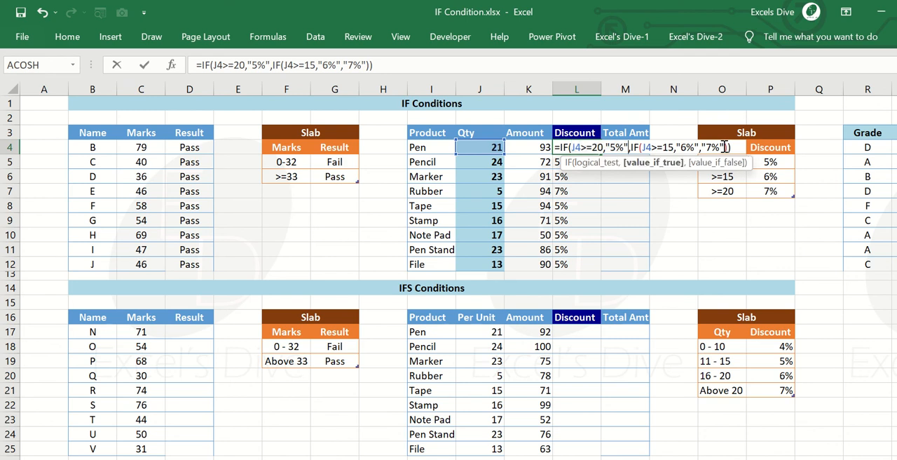
pyautogui.press('Left')
pyautogui.press('Left')
pyautogui.press('Left')
pyautogui.press('Delete')
pyautogui.write('7')
# Insert a third nested IF with the condition J4>=10 after the "6%" value in the L4 formula.
pyautogui.press('Right')
pyautogui.press('Right')
pyautogui.press('Right')
pyautogui.press('Right')
pyautogui.press('Right')
pyautogui.press('Right')
pyautogui.press('Right')
pyautogui.press('Right')
pyautogui.press('Right')
pyautogui.press('Right')
pyautogui.press('Right')
pyautogui.press('Right')
pyautogui.press('Right')
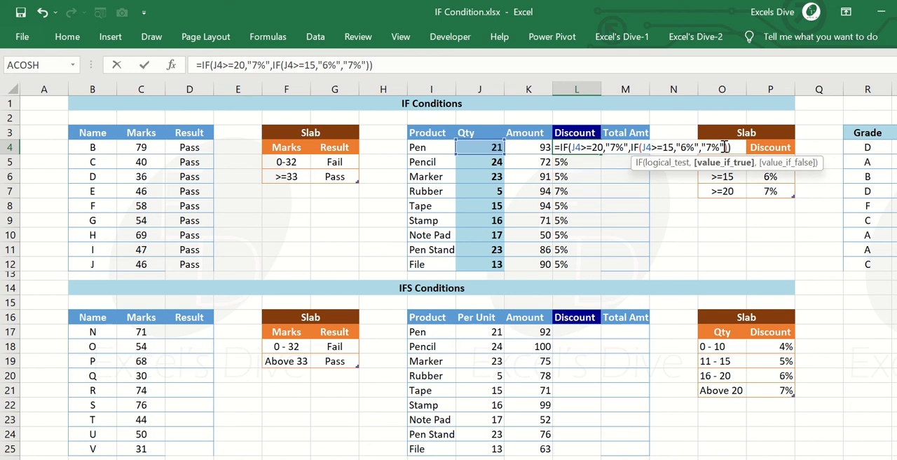
pyautogui.press('Left')
pyautogui.press('Left')
pyautogui.press('Left')
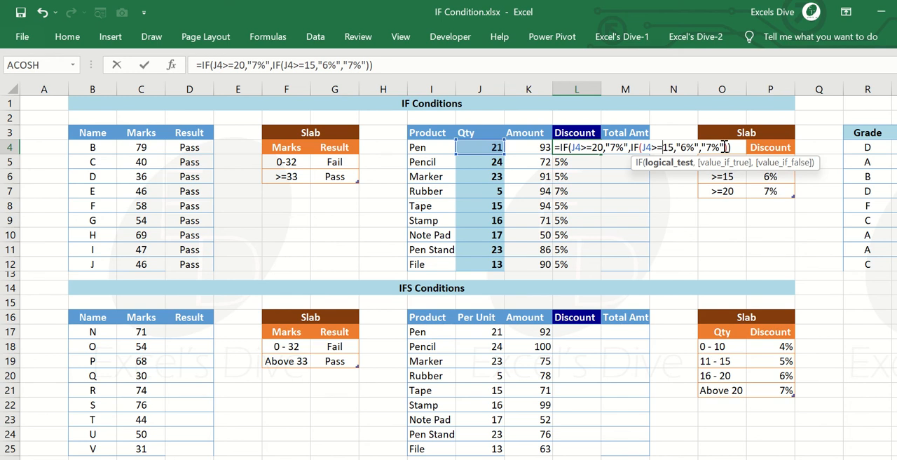
pyautogui.press('Right')
pyautogui.press('Right')
pyautogui.press('Right')
pyautogui.press('Right')
pyautogui.press('Right')
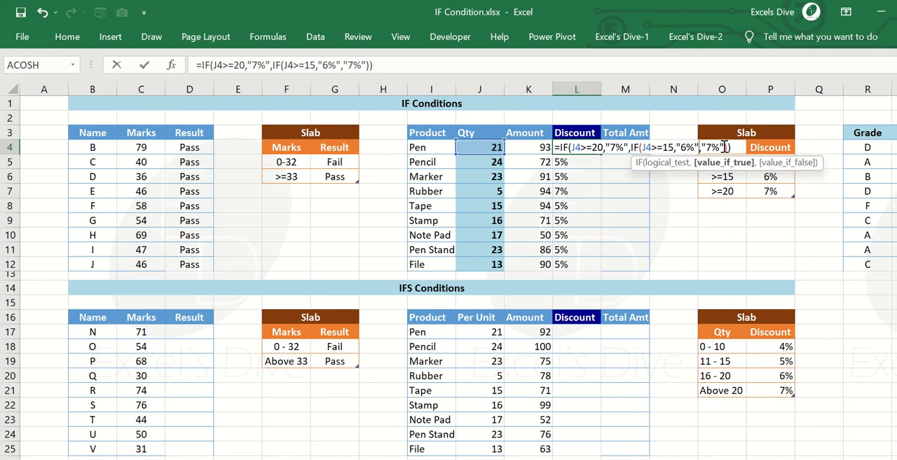
pyautogui.press('Right')
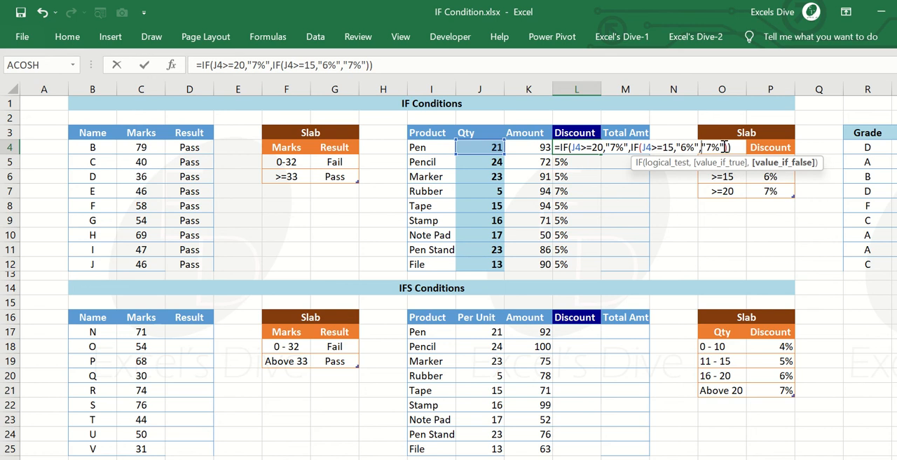
pyautogui.write('IF(')
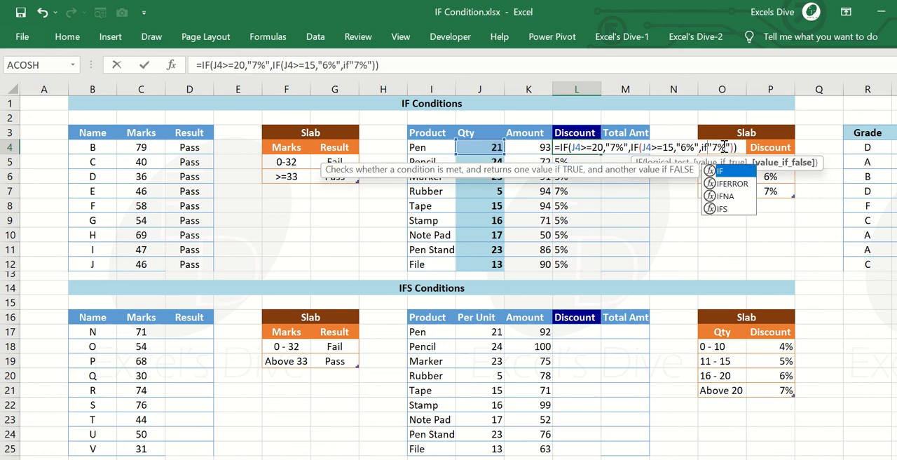
pyautogui.click(480, 146)
pyautogui.write('>=')
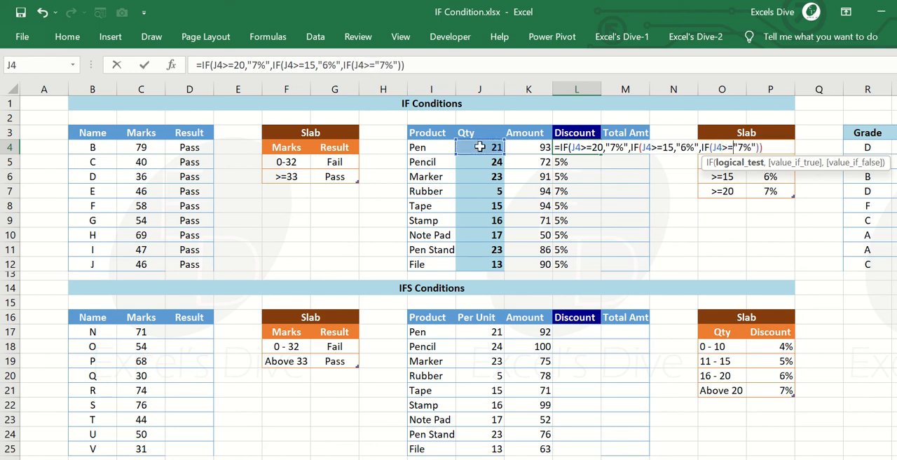
pyautogui.write('10,')
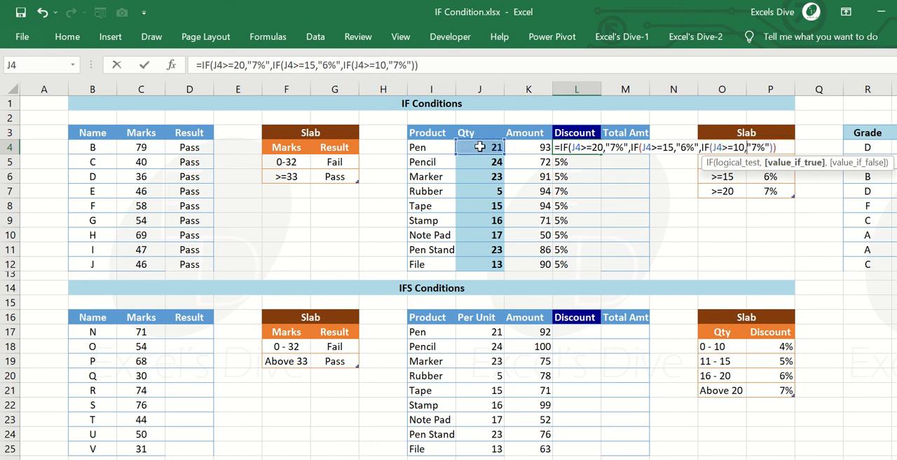
pyautogui.press('Right')
pyautogui.press('Right')
pyautogui.press('Right')
pyautogui.press('BackSpace')
pyautogui.press('BackSpace')
pyautogui.press('BackSpace')
pyautogui.press('BackSpace')
pyautogui.press('BackSpace')
pyautogui.press('BackSpace')
pyautogui.press('BackSpace')
pyautogui.press('BackSpace')
pyautogui.press('BackSpace')
pyautogui.press('BackSpace')
pyautogui.press('BackSpace')
pyautogui.press('BackSpace')
pyautogui.press('BackSpace')
pyautogui.press('BackSpace')
pyautogui.press('BackSpace')
pyautogui.press('BackSpace')
pyautogui.press('BackSpace')
pyautogui.press('BackSpace')
pyautogui.press('BackSpace')
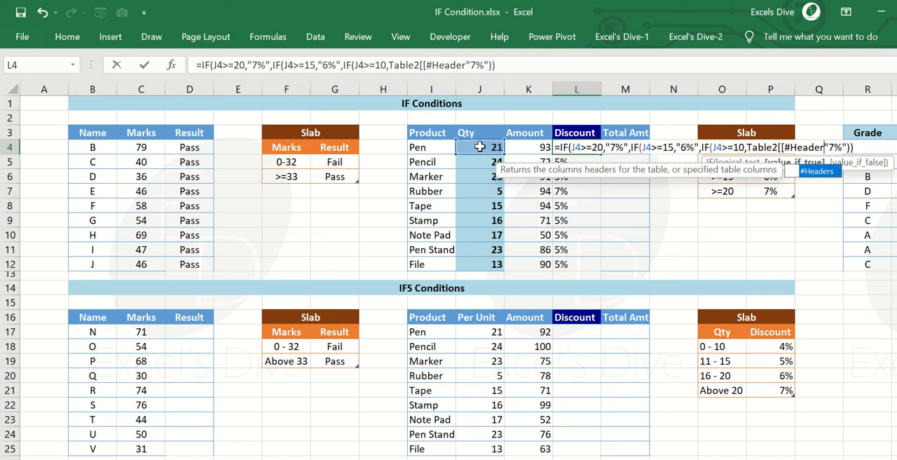
pyautogui.press('BackSpace')
pyautogui.press('BackSpace')
pyautogui.press('BackSpace')
pyautogui.press('BackSpace')
pyautogui.press('BackSpace')
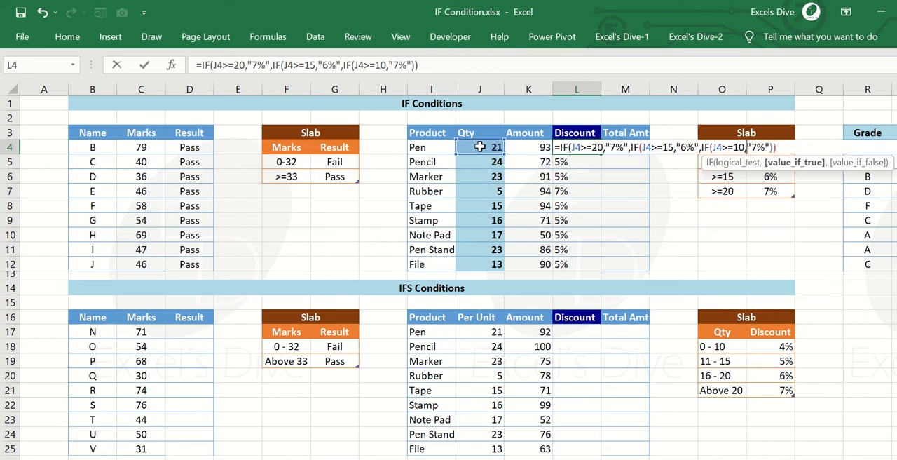
# Set the third IF in the L4 formula to return "5%" when true and "0%" when false.
pyautogui.press('Right')
pyautogui.press('Right')
pyautogui.press('BackSpace')
pyautogui.write('5,')
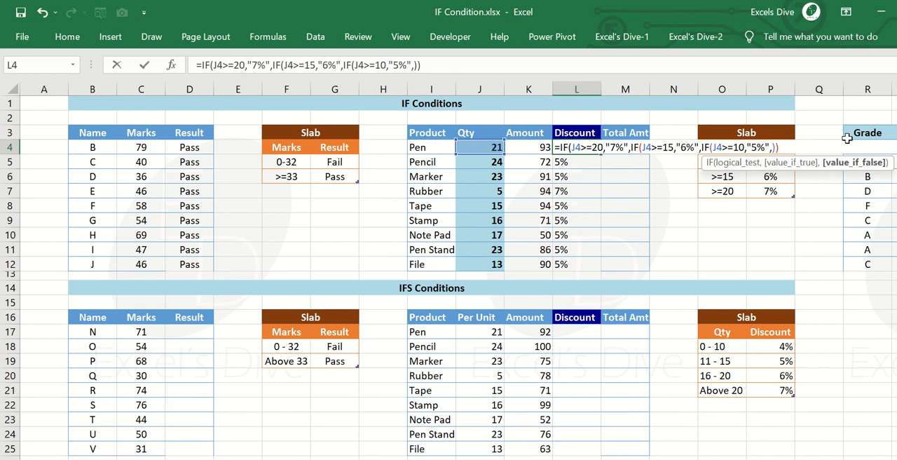
pyautogui.write('"0"%')
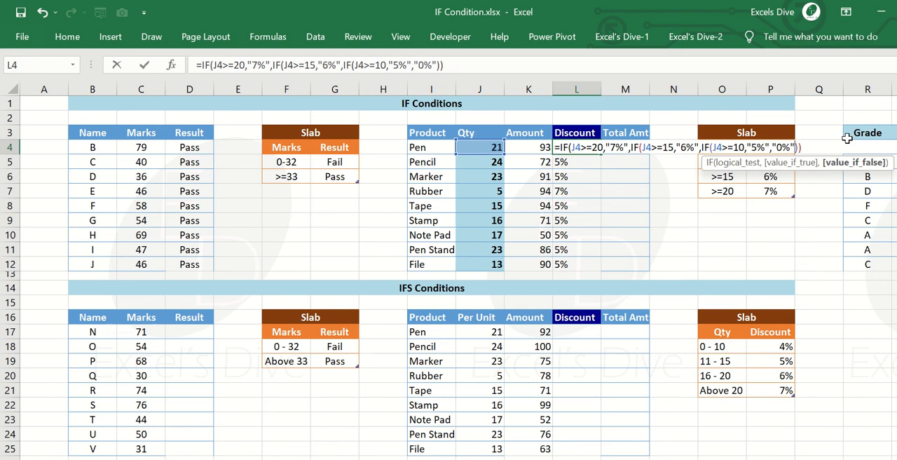
# Close all three IF functions in the L4 formula with three closing parentheses and enter it.
pyautogui.click(812, 150)
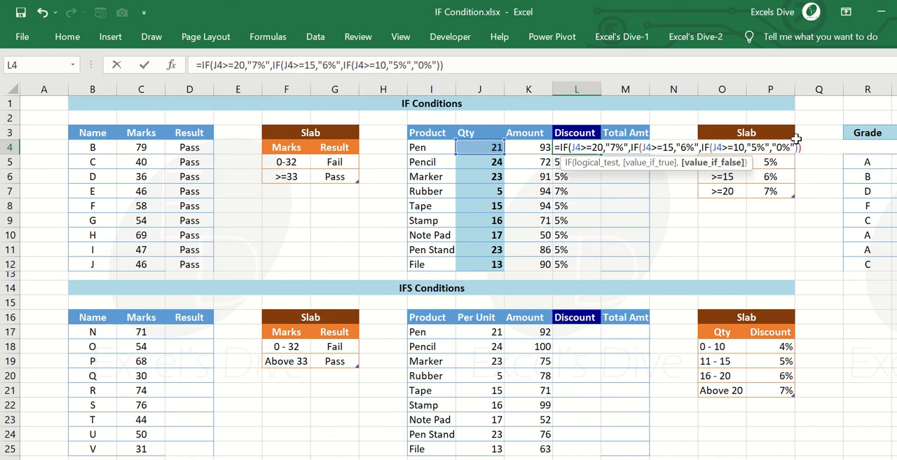
pyautogui.press('BackSpace')
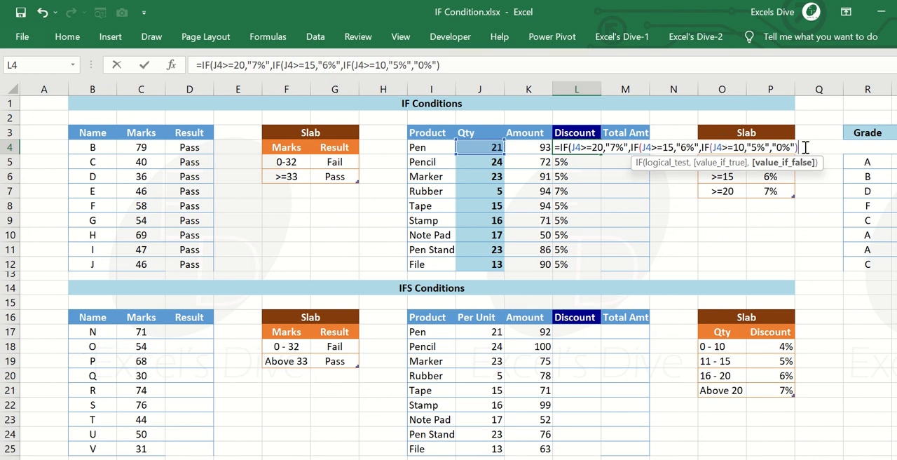
pyautogui.press('BackSpace')
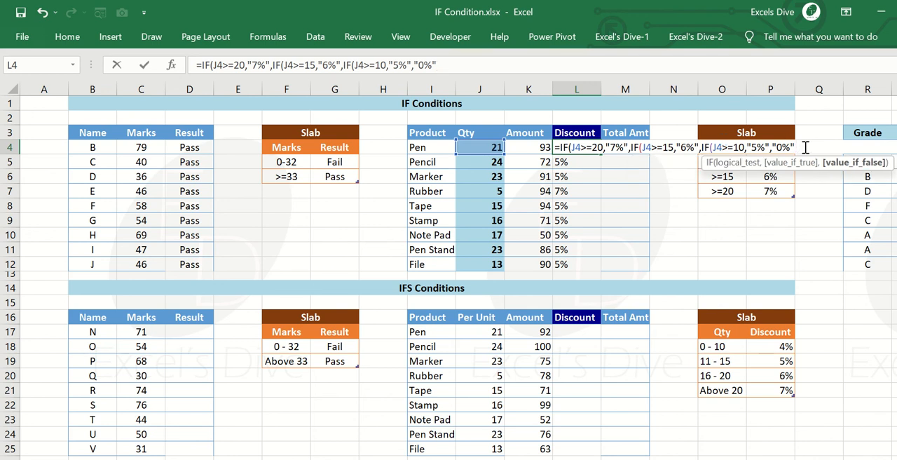
pyautogui.write(')')
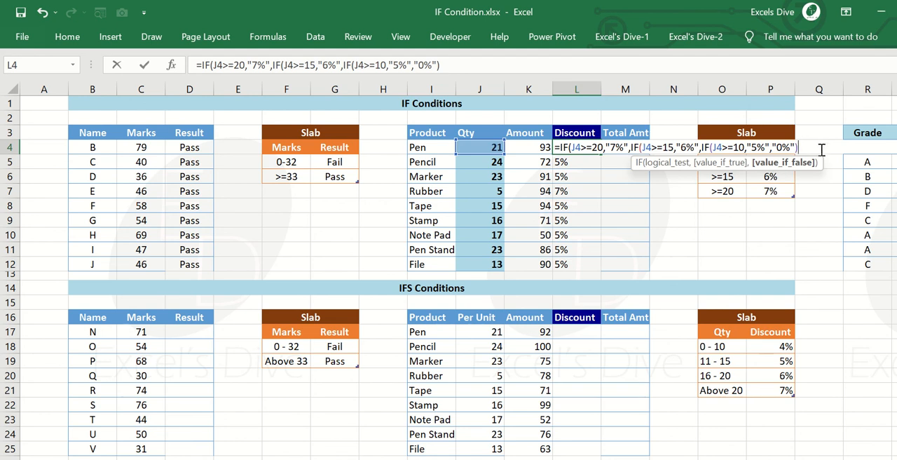
pyautogui.write(')')
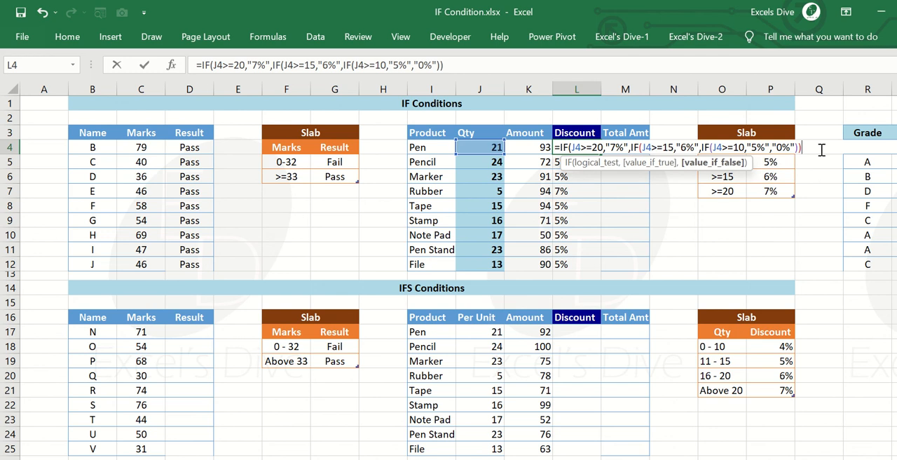
pyautogui.write(')')
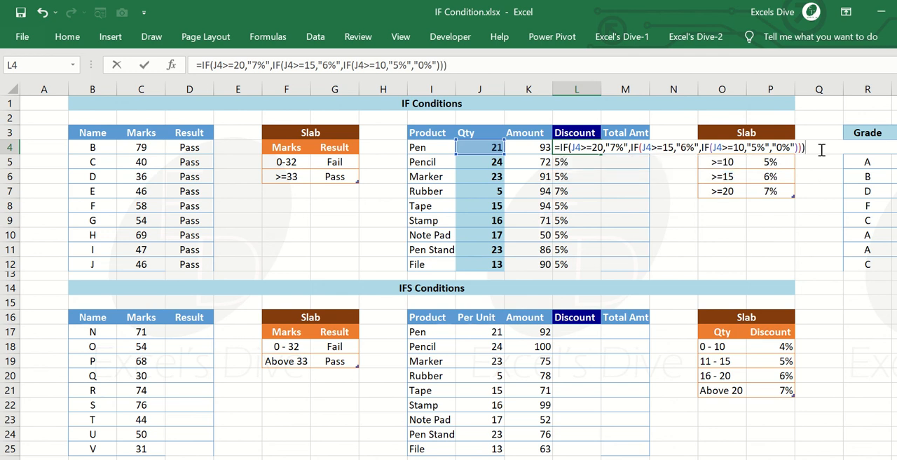
pyautogui.press('Return')
# Copy the three-level nested IF formula from L4 down the Discount column to L12.
pyautogui.press('Up')
pyautogui.hotkey('ctrl', 'c')
pyautogui.hotkey('ctrl', 'shift', 'Down')
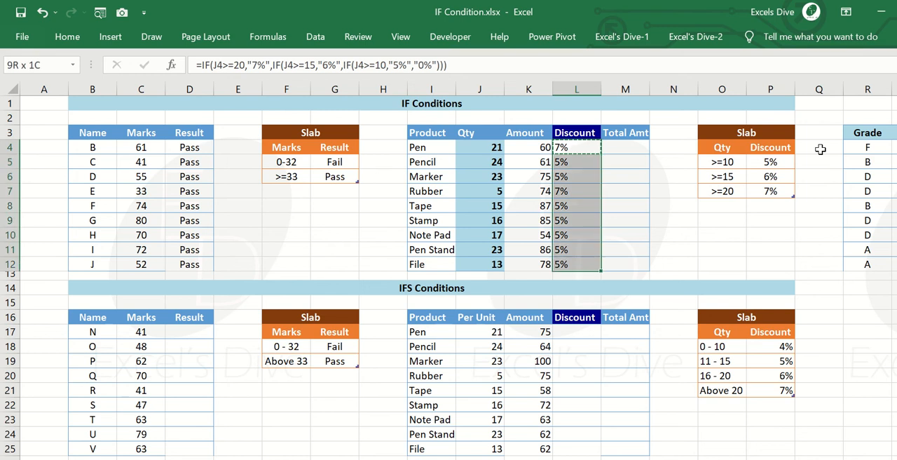
pyautogui.hotkey('ctrl', 'v')
# Check the recalculated discounts in L4:L12 against each product's quantity in the Qty column.
pyautogui.press('Down')
pyautogui.press('Up')
pyautogui.press('Down')
pyautogui.press('Down')
pyautogui.press('Down')
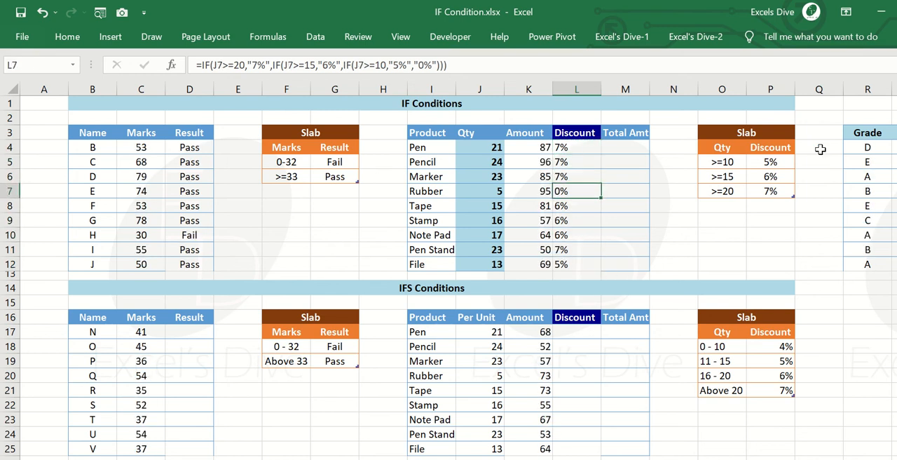
pyautogui.press('Left')
pyautogui.press('Left')
pyautogui.press('Right')
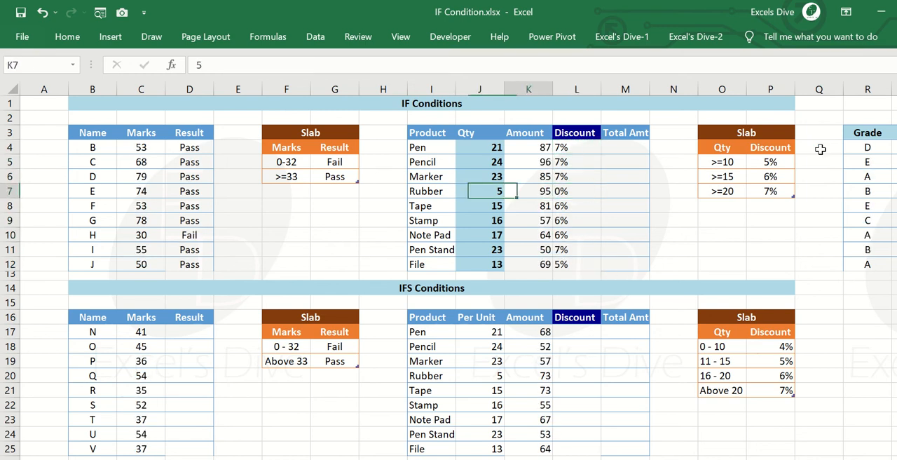
pyautogui.press('Right')
pyautogui.press('Up')
pyautogui.press('Left')
pyautogui.press('Left')
pyautogui.press('Right')
pyautogui.press('Right')
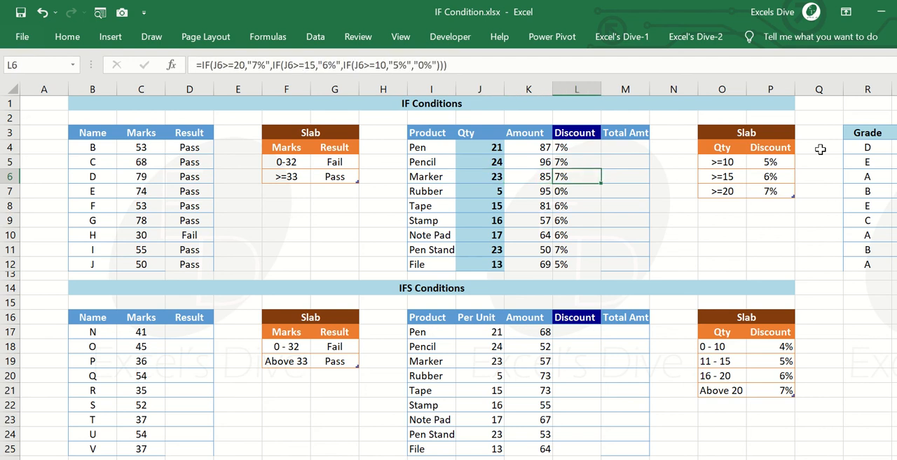
pyautogui.press('Left')
pyautogui.press('Left')
pyautogui.press('Down')
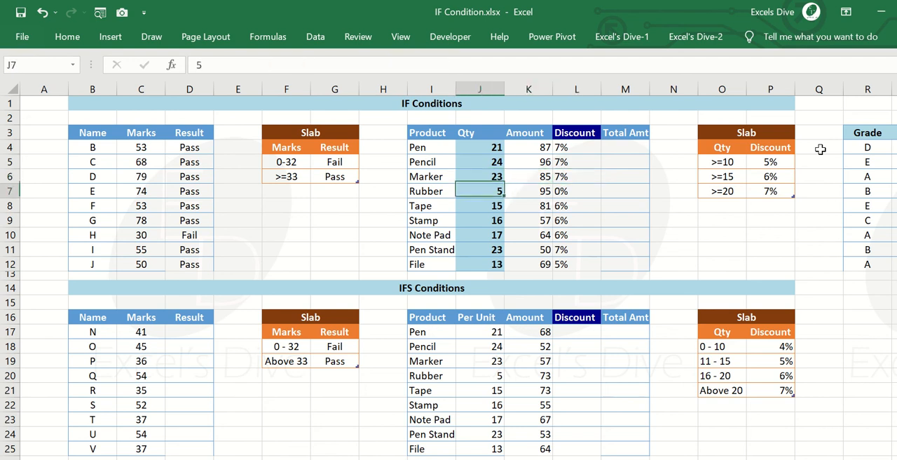
pyautogui.press('Down')
pyautogui.press('Down')
pyautogui.press('Right')
pyautogui.press('Right')
pyautogui.press('Left')
pyautogui.press('Down')
pyautogui.press('Down')
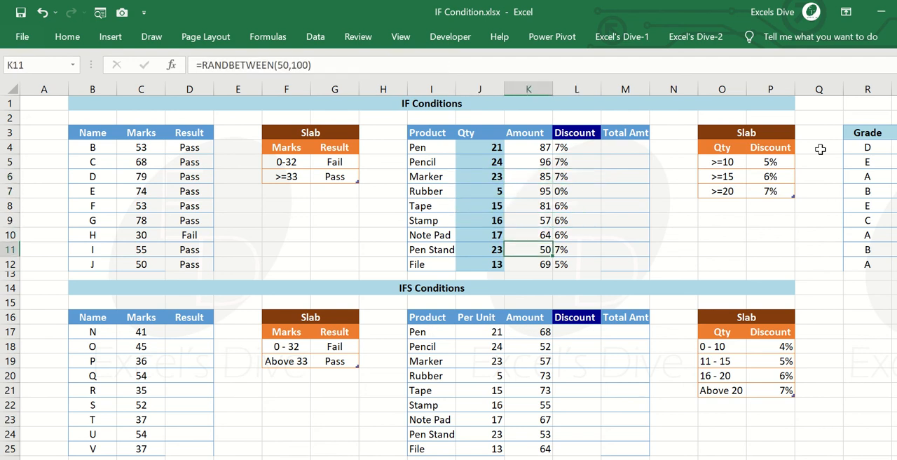
pyautogui.press('Left')
pyautogui.press('Down')
pyautogui.press('Right')
pyautogui.press('Right')
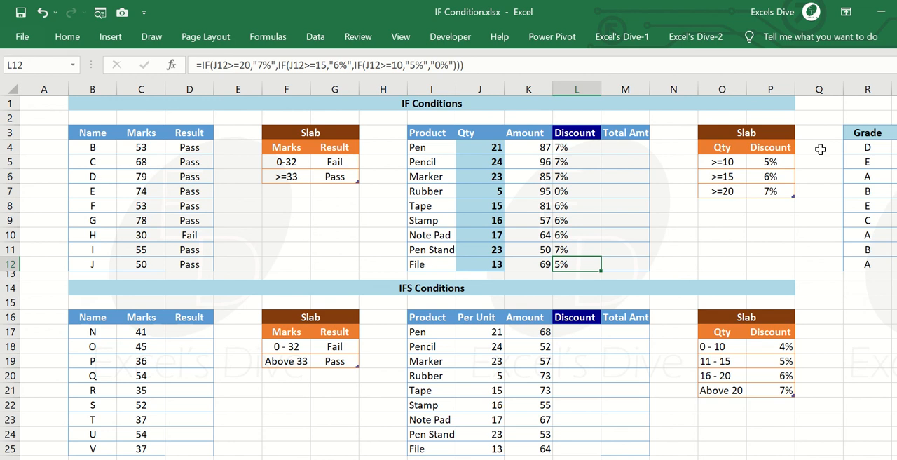
# Open the nested IF formula in L4 to review its conditions and returned discounts.
pyautogui.hotkey('ctrl', 'Up')
pyautogui.press('Down')
pyautogui.hotkey('ctrl', 'shift', 'Down')
pyautogui.press('Down')
pyautogui.press('Up')
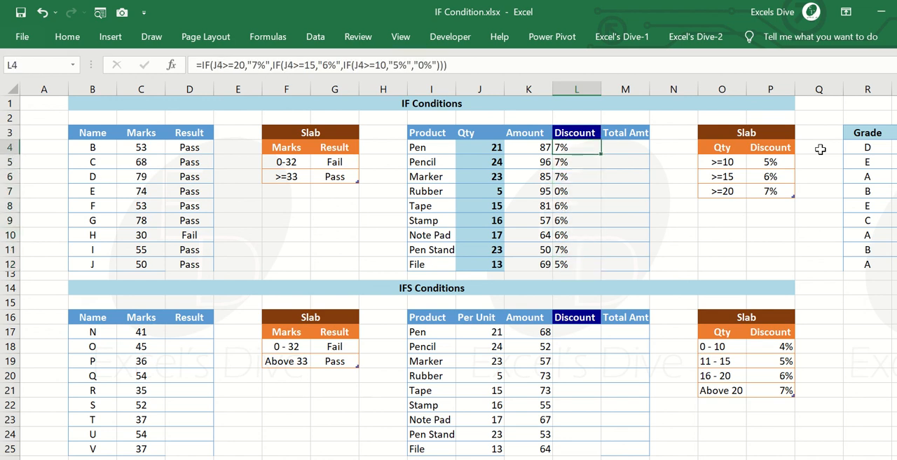
pyautogui.press('F2')
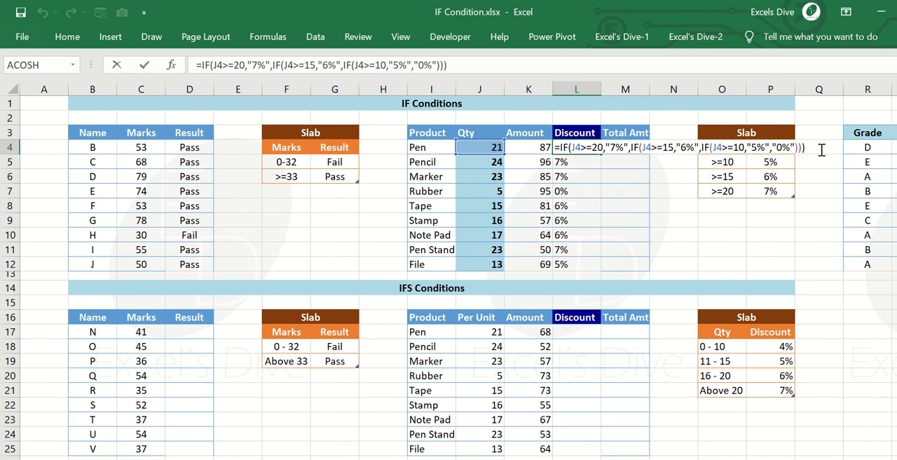
# Leave the L4 formula as it is and examine the Grade and Position table in columns R:S beside its slab in U:V.
pyautogui.press('Return')
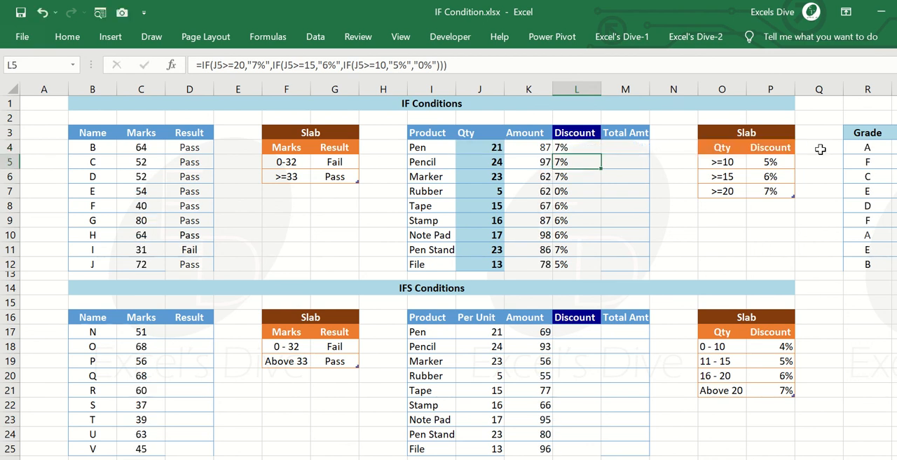
pyautogui.press('Up')
pyautogui.press('Right')
pyautogui.hotkey('ctrl', 'Right')
pyautogui.hotkey('ctrl', 'Right')
pyautogui.hotkey('ctrl', 'Right')
pyautogui.hotkey('ctrl', 'Right')
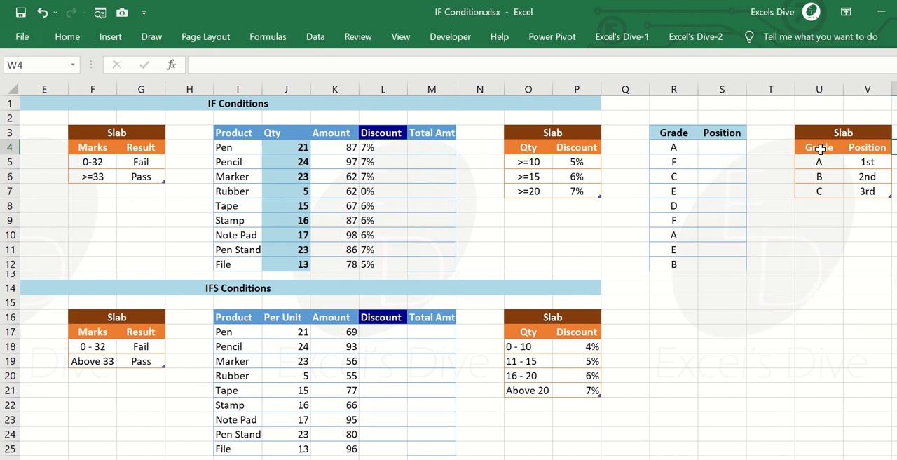
pyautogui.press('Left')
pyautogui.press('Left')
pyautogui.hotkey('ctrl', 'Left')
pyautogui.hotkey('ctrl', 'Left')
pyautogui.press('Left')
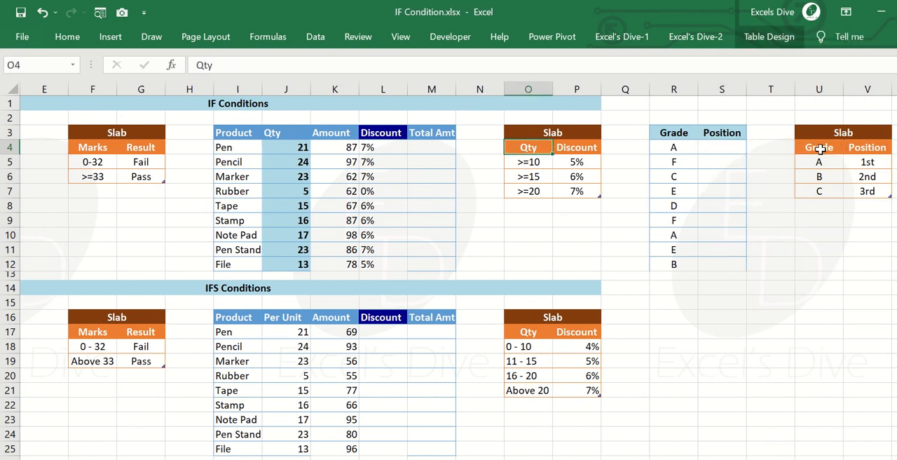
pyautogui.hotkey('ctrl', 'Right')
pyautogui.hotkey('ctrl', 'Right')
pyautogui.press('Right')
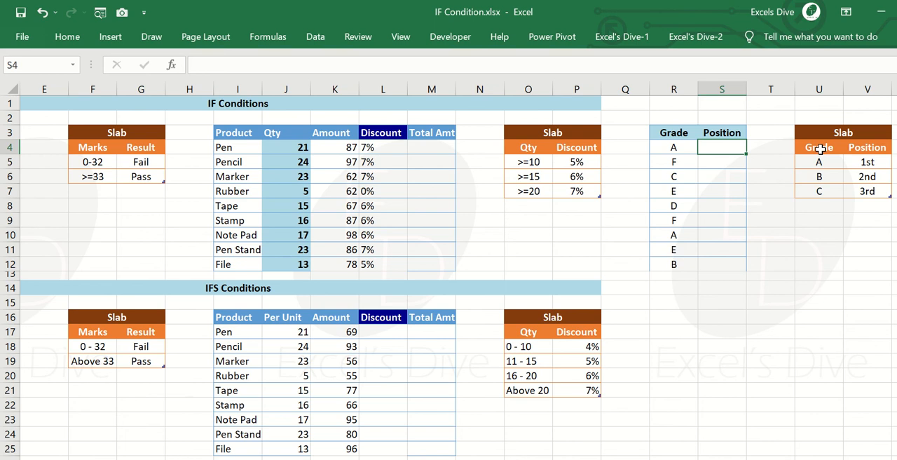
pyautogui.hotkey('ctrl', 'Right')
pyautogui.hotkey('ctrl', 'Right')
pyautogui.hotkey('ctrl', 'Right')
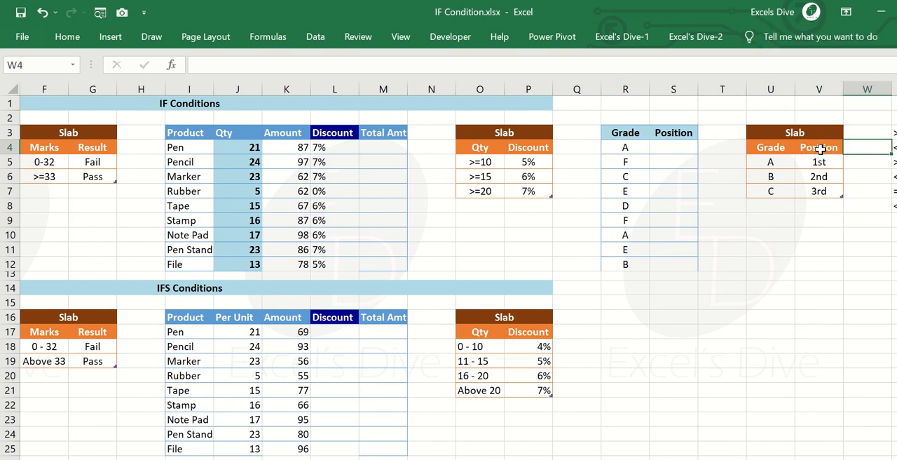
pyautogui.hotkey('ctrl', 'Left')
pyautogui.hotkey('ctrl', 'Left')
pyautogui.press('Left')
pyautogui.press('Left')
pyautogui.write('=if')
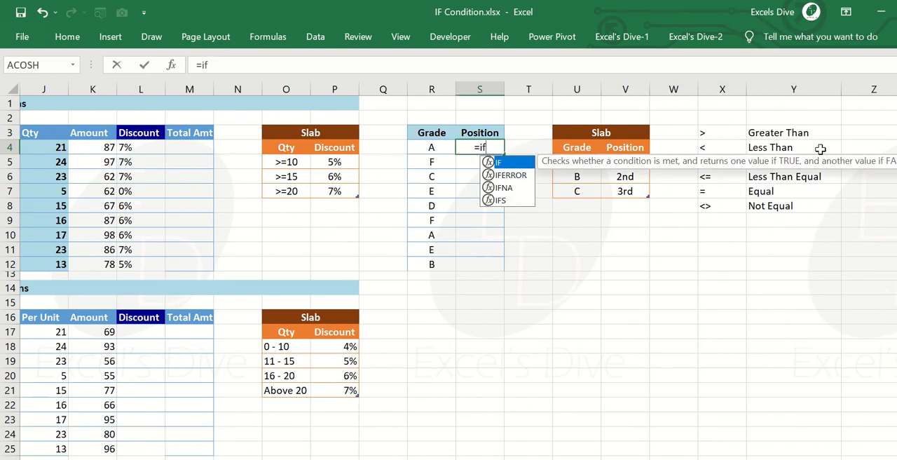
pyautogui.press('Tab')
pyautogui.press('Escape')
# Examine the slab in U4:V7 for the position assigned to each of the grades A, B and C.
pyautogui.press('Down')
pyautogui.press('Right')
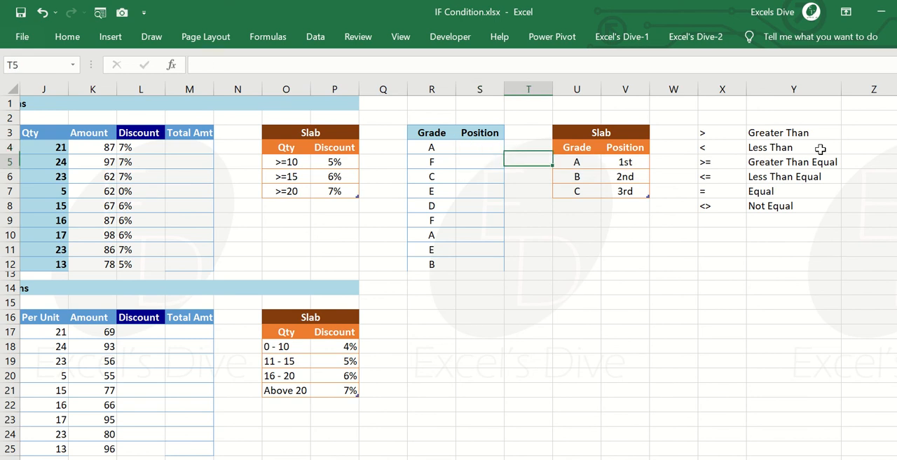
pyautogui.press('Right')
pyautogui.press('Up')
pyautogui.press('Right')
pyautogui.press('Down')
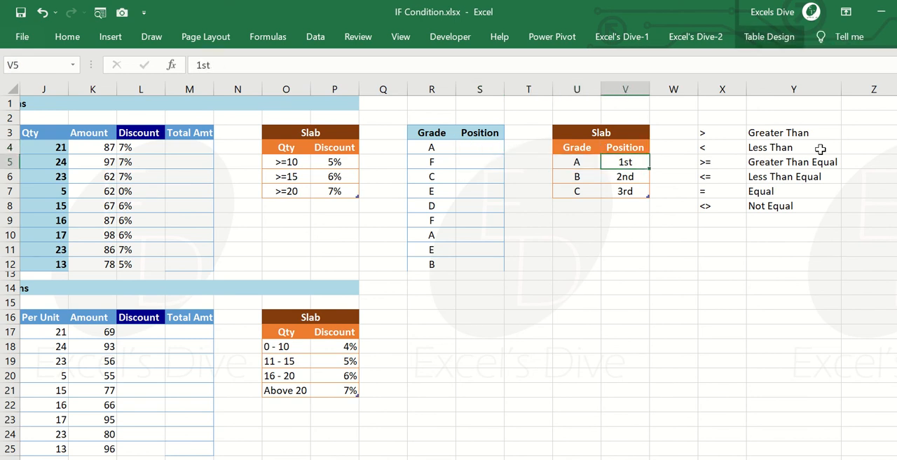
pyautogui.press('Left')
pyautogui.press('Up')
pyautogui.press('Left')
pyautogui.press('Right')
pyautogui.press('Down')
pyautogui.press('Down')
pyautogui.press('Down')
pyautogui.press('Right')
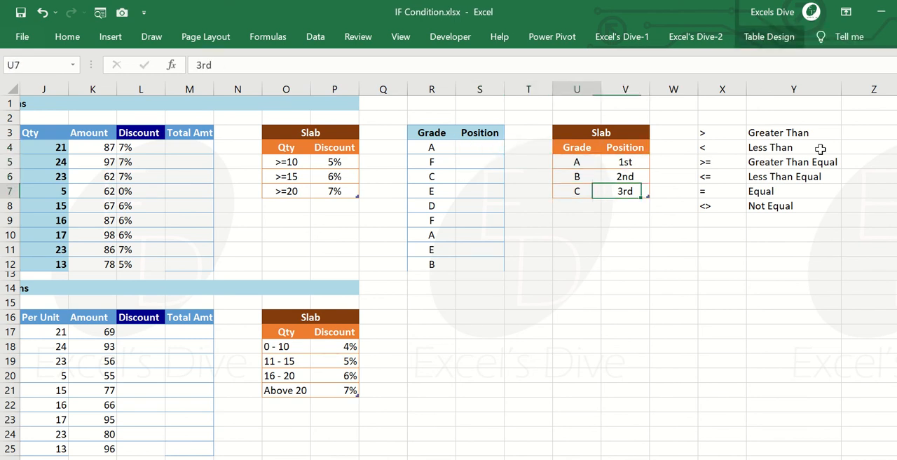
pyautogui.press('Left')
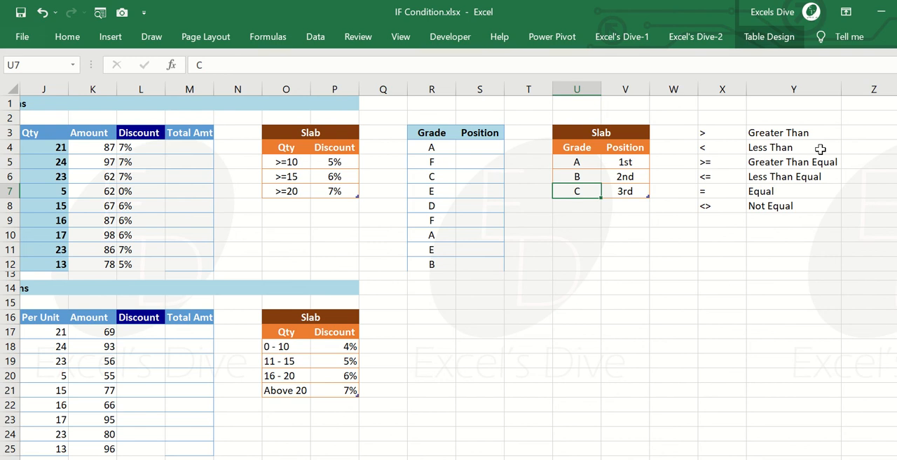
# Begin an IF formula in S4 that tests whether R4 equals "A" and returns "1st" if true.
pyautogui.press('Left')
pyautogui.press('Left')
pyautogui.press('Up')
pyautogui.press('Up')
pyautogui.press('Up')
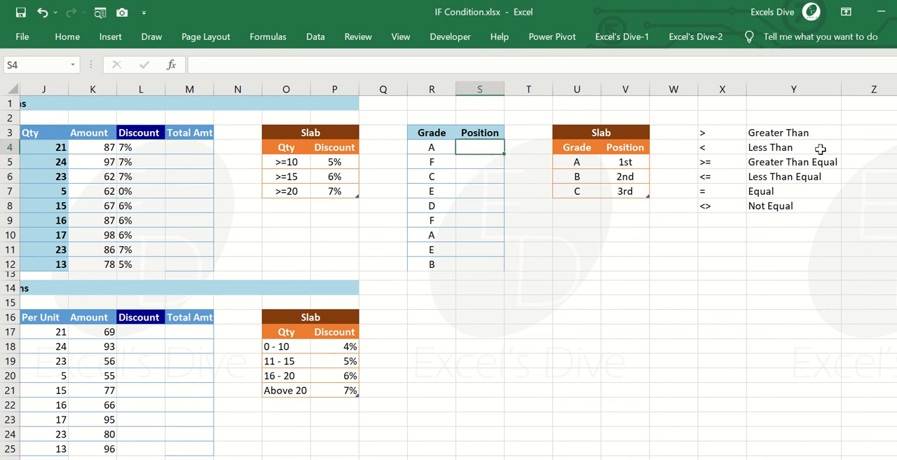
pyautogui.write('=if')
pyautogui.press('Tab')
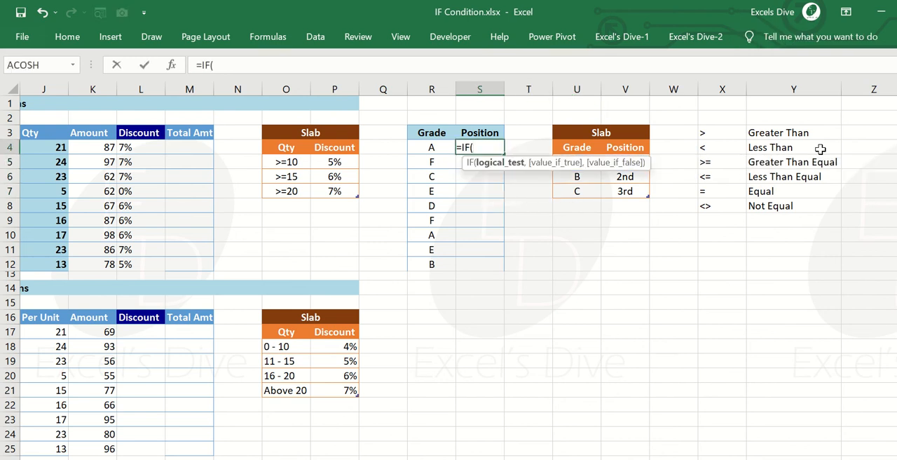
pyautogui.press('Left')
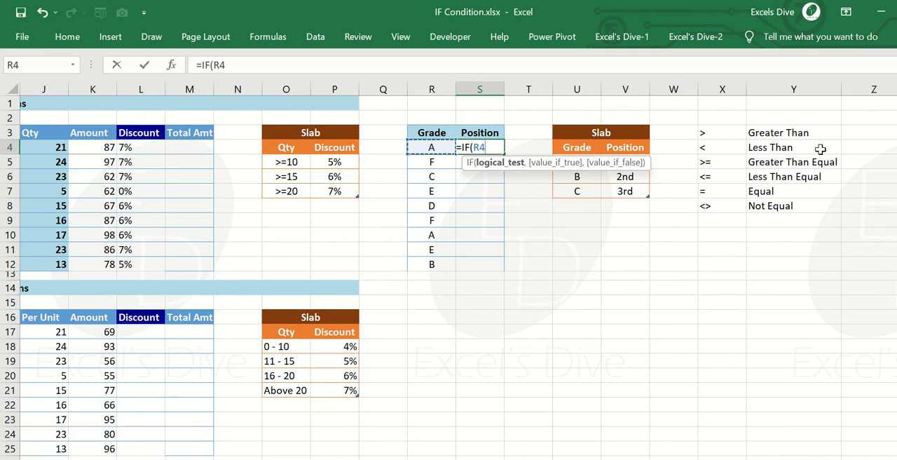
pyautogui.write('=')
pyautogui.write('"A')
pyautogui.write(',')
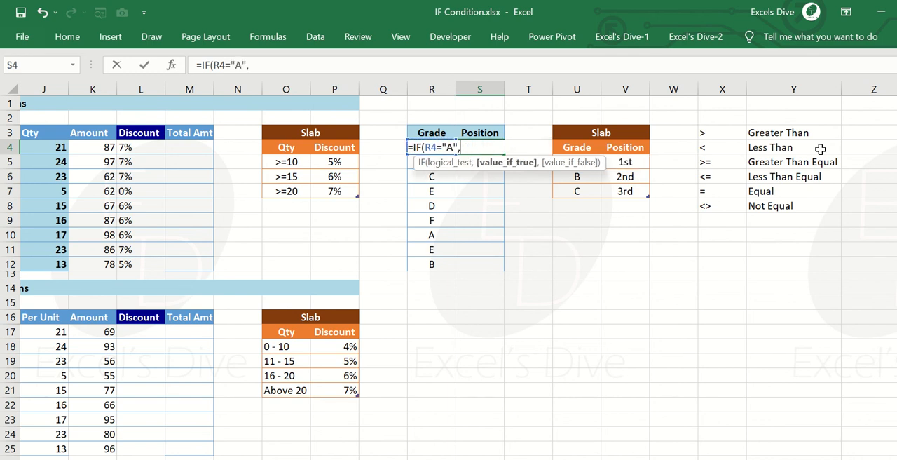
pyautogui.write('"1st",IF(R')
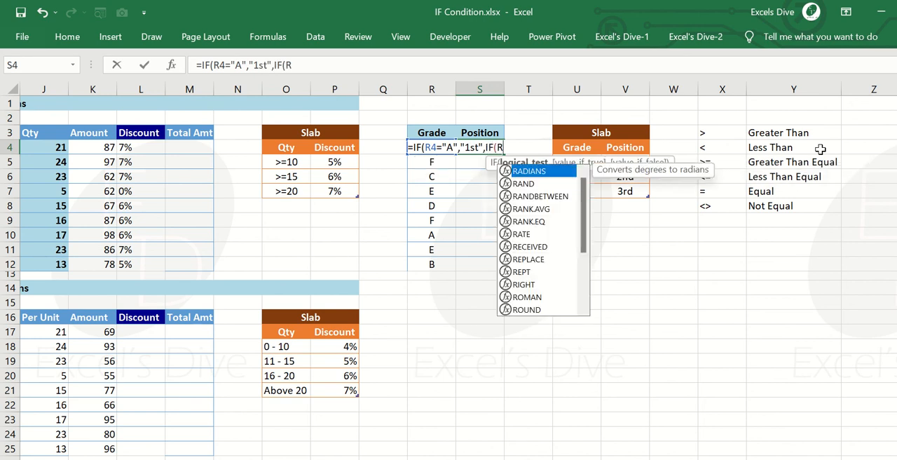
pyautogui.write('4="B",')
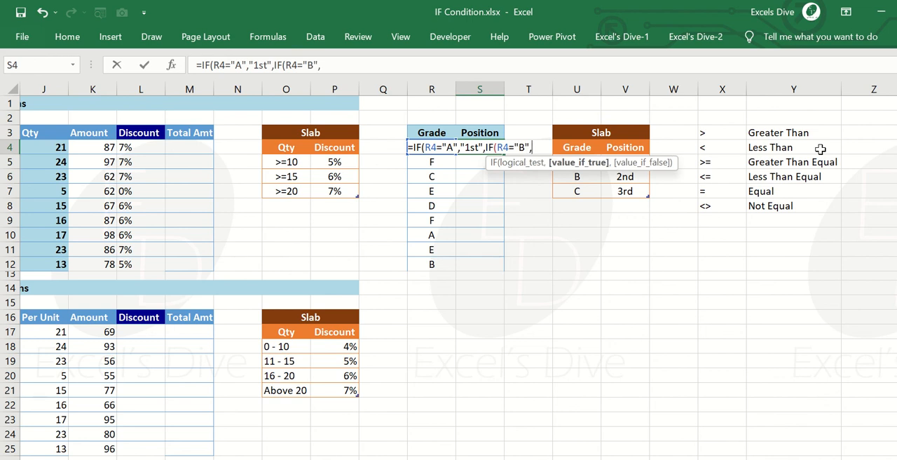
pyautogui.write('"2nd",')
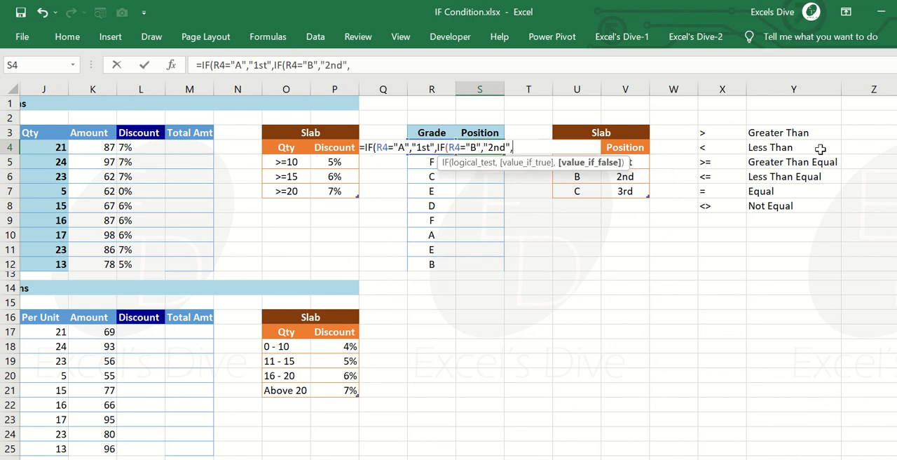
pyautogui.write('IF(R')
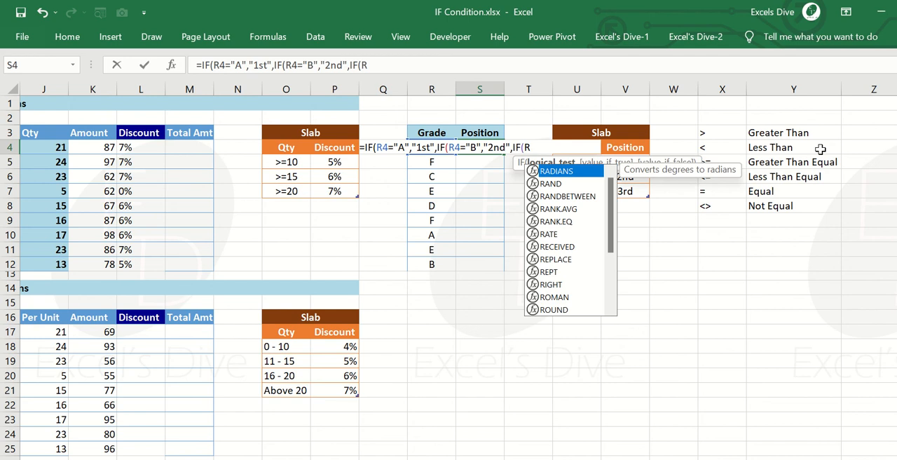
pyautogui.write('4=')
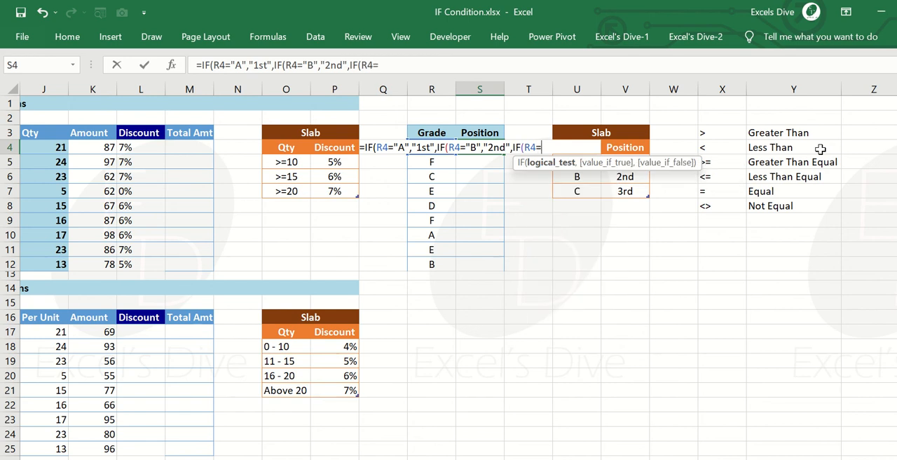
pyautogui.write('"C",')
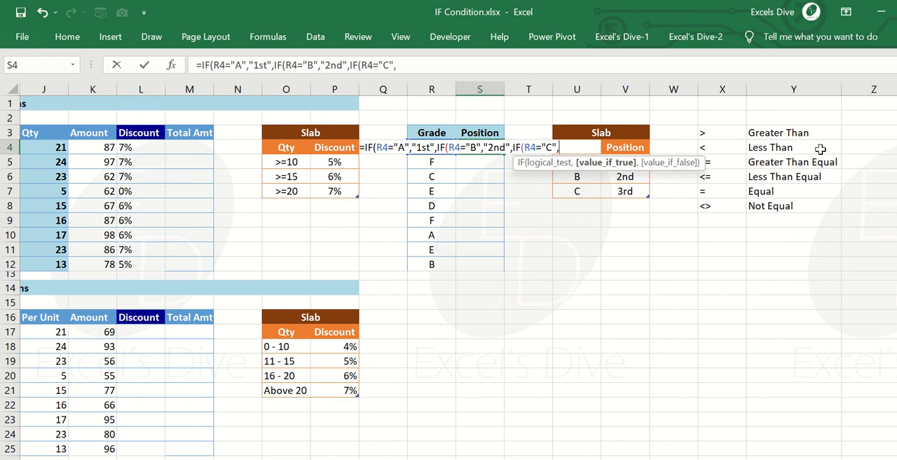
pyautogui.write('"3rd",')
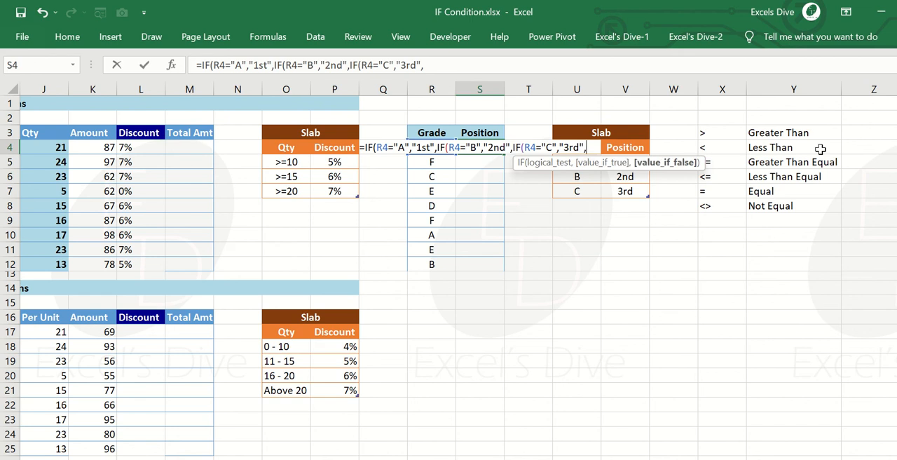
# Nest a third IF in the S4 formula that tests R4="C" and returns "3rd" if true.
pyautogui.write('"Pass")')
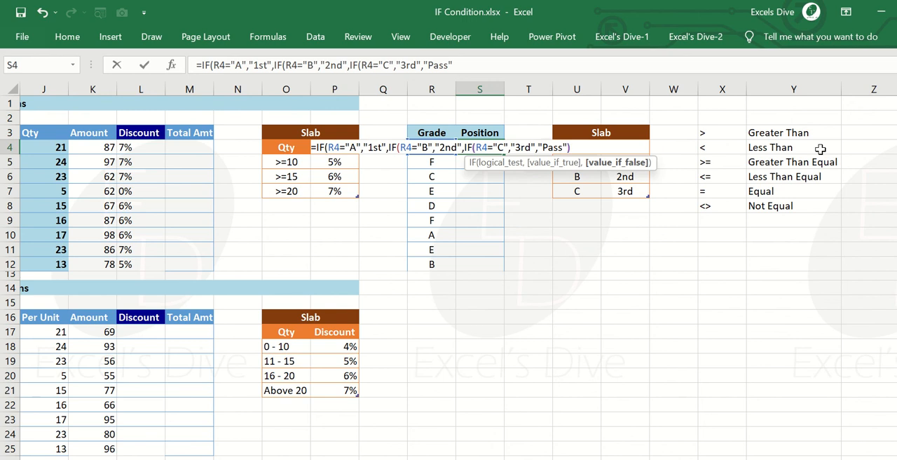
pyautogui.write(')')
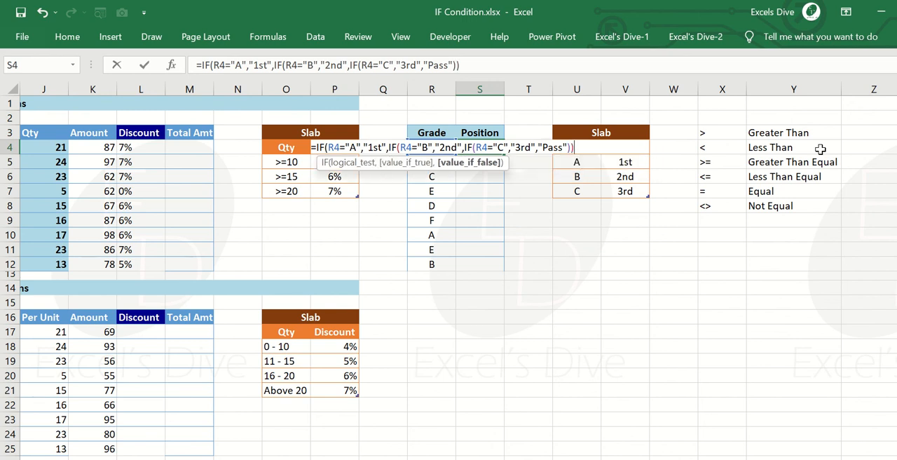
pyautogui.write(')')
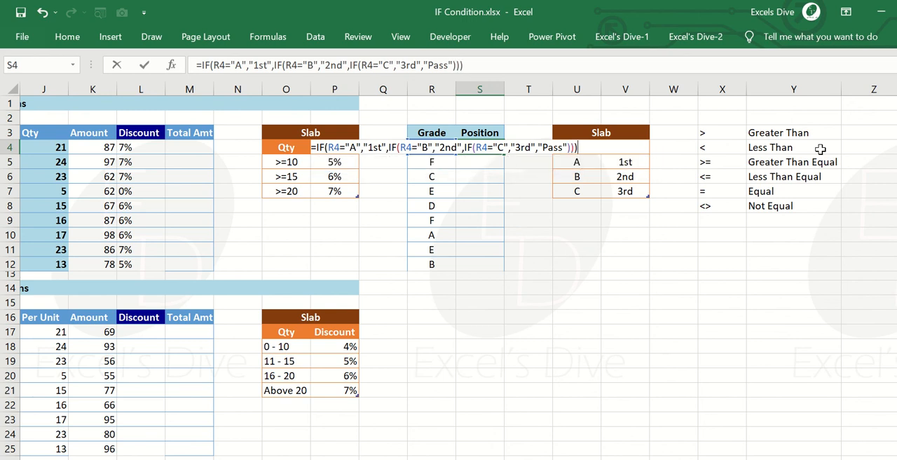
# Add "Pass" as the final false value in the S4 formula, close all three IF functions and enter it.
pyautogui.press('Return')
# Copy the nested IF formula from S4 down the Position column to S12.
pyautogui.press('Up')
pyautogui.hotkey('ctrl', 'c')
pyautogui.press('Left')
pyautogui.hotkey('ctrl', 'Down')
pyautogui.press('Right')
pyautogui.hotkey('ctrl', 'shift', 'Up')
pyautogui.hotkey('ctrl', 'v')
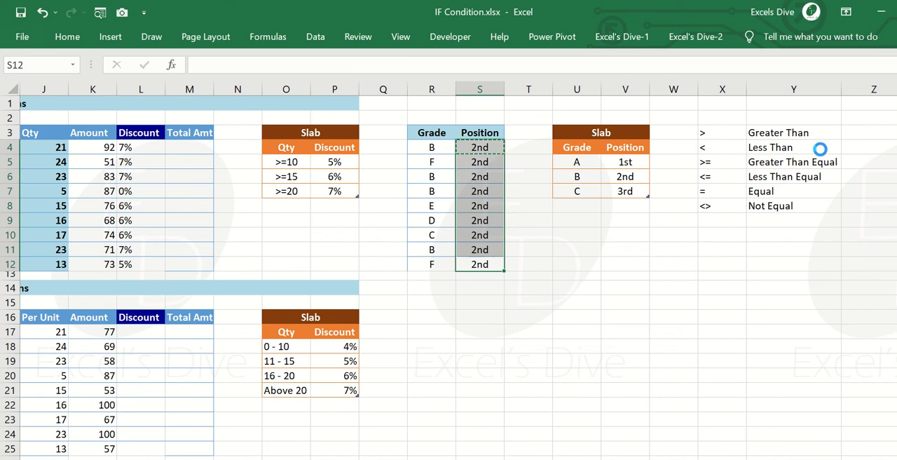
# Check the positions in S4:S12 against each grade in the Grade column.
pyautogui.press('Up')
pyautogui.press('Up')
pyautogui.press('Up')
pyautogui.press('Up')
pyautogui.press('Up')
pyautogui.press('Up')
pyautogui.press('Up')
pyautogui.press('Left')
pyautogui.press('Up')
pyautogui.press('Right')
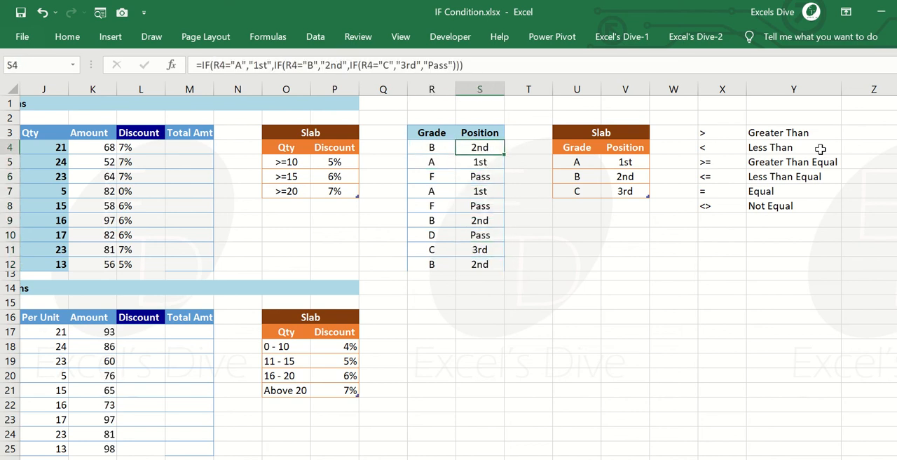
pyautogui.press('Down')
pyautogui.press('Down')
pyautogui.press('Down')
pyautogui.press('Left')
pyautogui.press('Right')
pyautogui.press('Left')
pyautogui.press('Down')
pyautogui.press('Right')
pyautogui.press('Down')
pyautogui.press('Down')
pyautogui.press('Down')
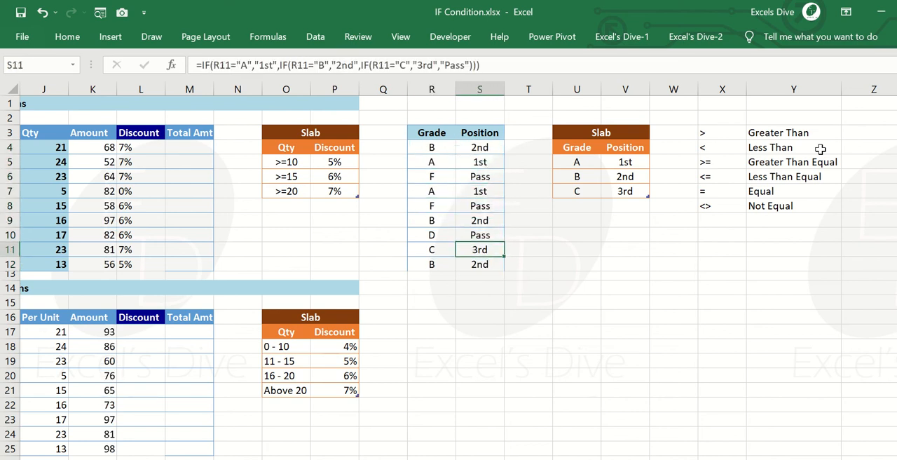
pyautogui.press('Up')
pyautogui.press('Up')
pyautogui.press('Up')
pyautogui.press('Up')
pyautogui.press('Up')
pyautogui.press('Up')
pyautogui.press('Up')
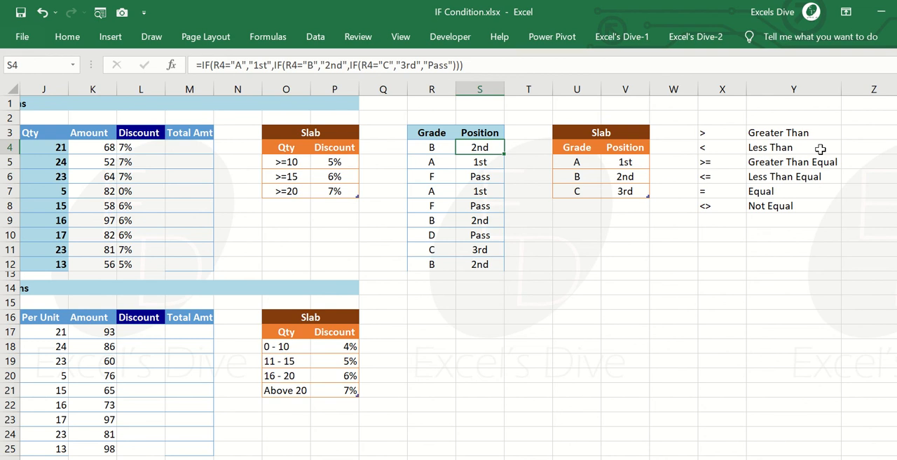
# Start an IFS formula in D17 to preview its first two logical_test and value_if_true pairs, and discard the entry.
pyautogui.press('Left')
pyautogui.press('Down')
pyautogui.press('Left')
pyautogui.press('Left')
pyautogui.press('Left')
pyautogui.press('Left')
pyautogui.press('Left')
pyautogui.press('Left')
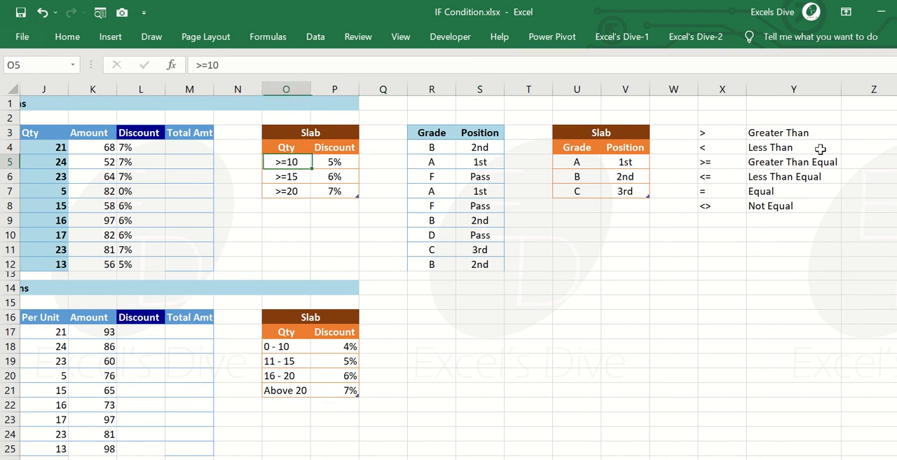
pyautogui.press('Left')
pyautogui.press('Left')
pyautogui.press('Left')
pyautogui.press('Left')
pyautogui.press('Left')
pyautogui.press('Left')
pyautogui.press('Left')
pyautogui.press('Left')
pyautogui.press('Left')
pyautogui.press('Left')
pyautogui.press('Left')
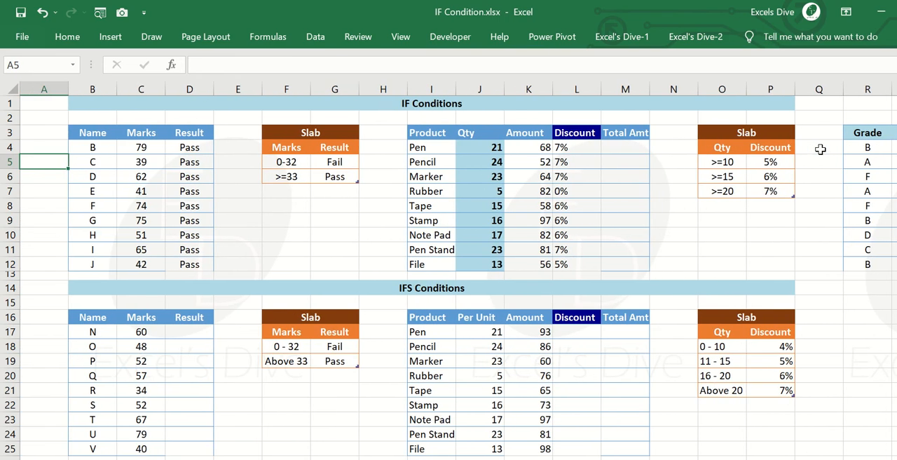
pyautogui.press('Right')
pyautogui.press('Right')
pyautogui.press('Down')
pyautogui.press('Down')
pyautogui.press('Down')
pyautogui.press('Down')
pyautogui.press('Down')
pyautogui.press('Down')
pyautogui.press('Down')
pyautogui.press('Down')
pyautogui.press('Down')
pyautogui.press('Down')
pyautogui.press('Down')
pyautogui.press('Down')
pyautogui.press('Down')
pyautogui.press('Down')
pyautogui.press('Up')
pyautogui.press('Up')
pyautogui.press('Right')
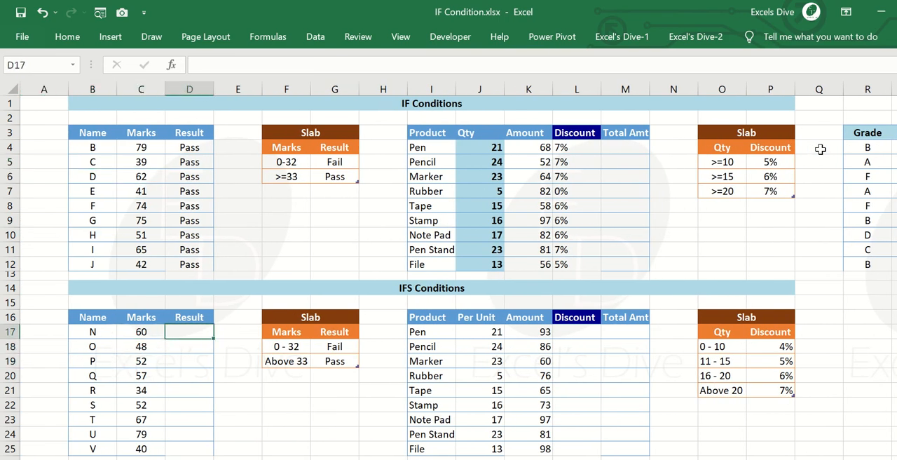
pyautogui.write('=ifs')
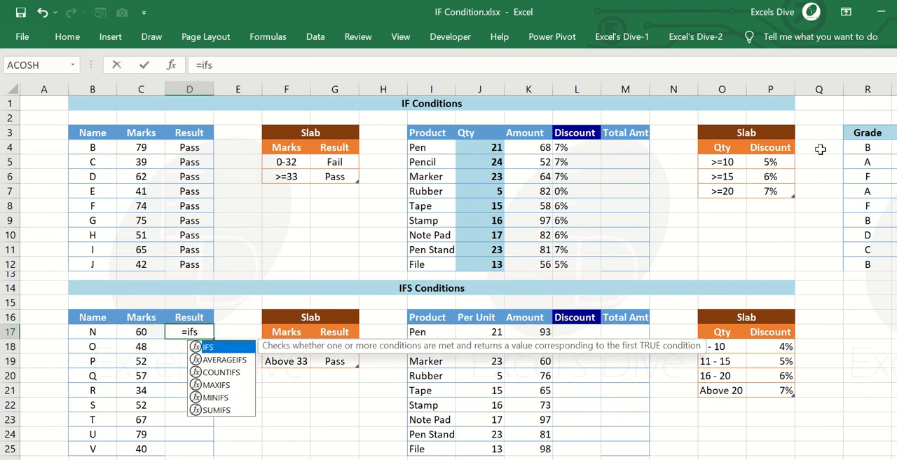
pyautogui.press('Tab')
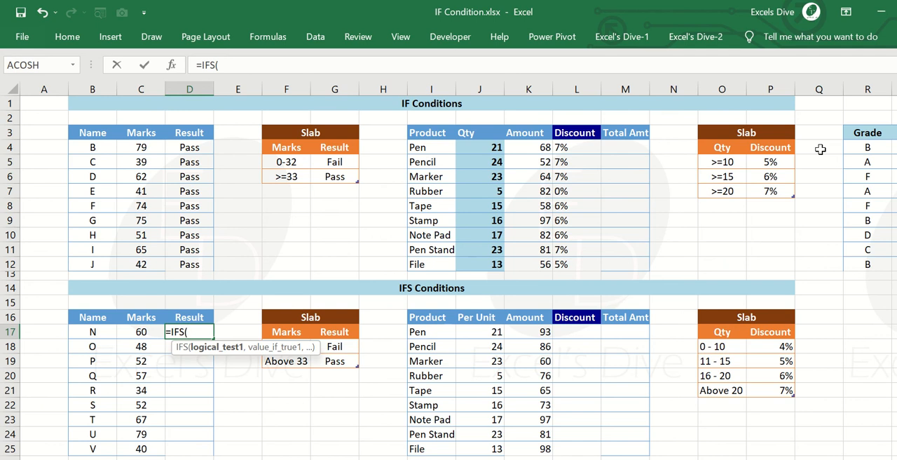
pyautogui.write(',')
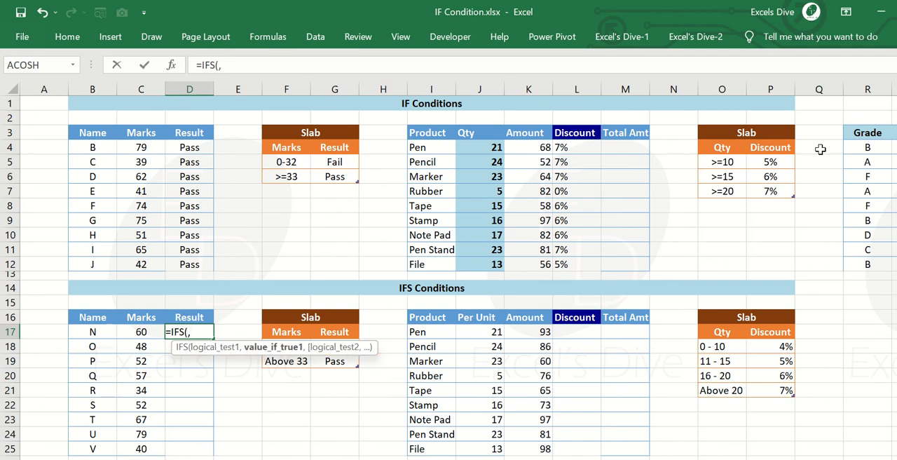
pyautogui.write(',')
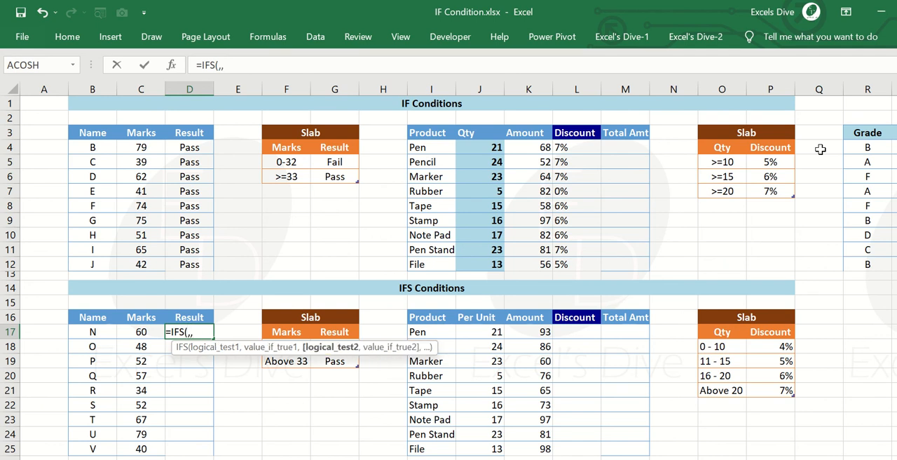
pyautogui.write(',')
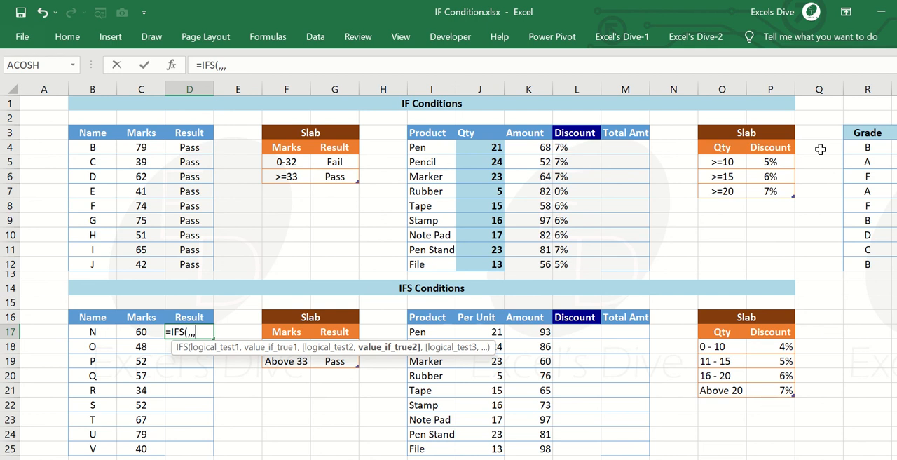
pyautogui.press('Escape')
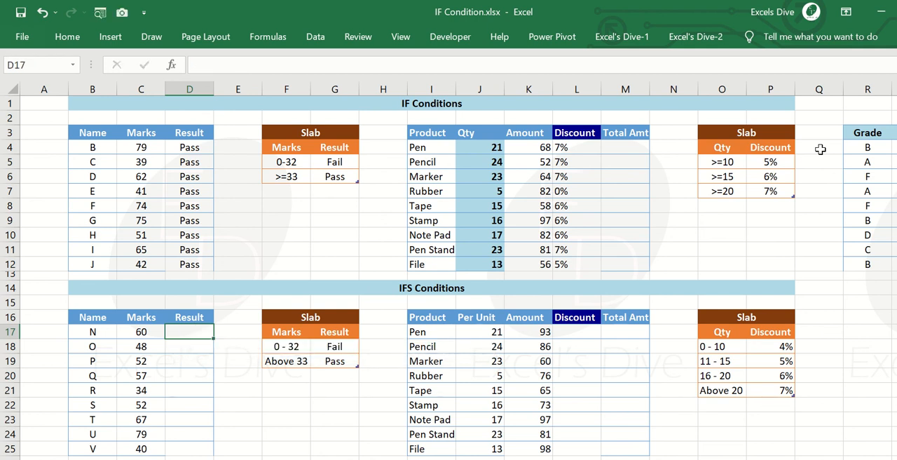
# Preview the repeating IFS argument pairs in D17 up to value_if_true5 and discard the entry.
pyautogui.write('=ifs(')
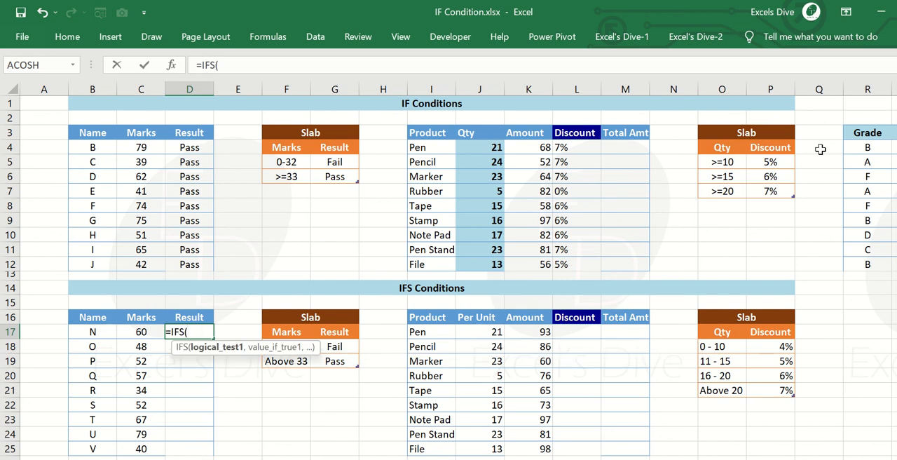
pyautogui.write(',,,,,')
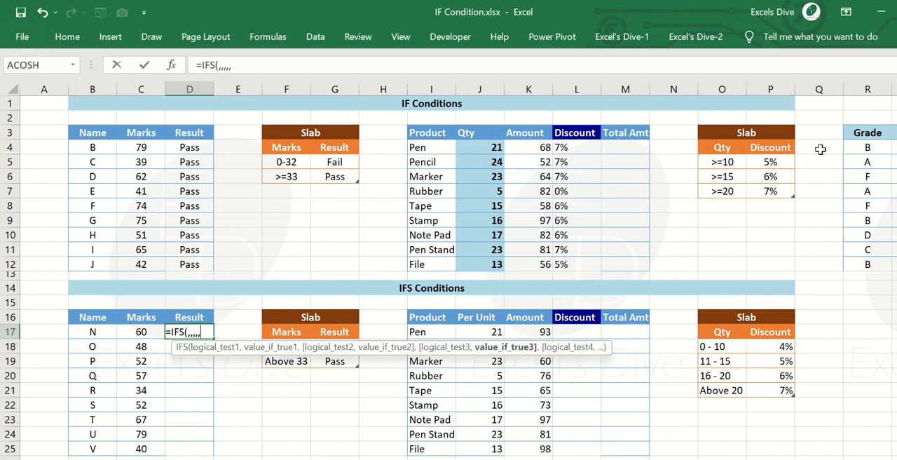
pyautogui.write(',,,,')
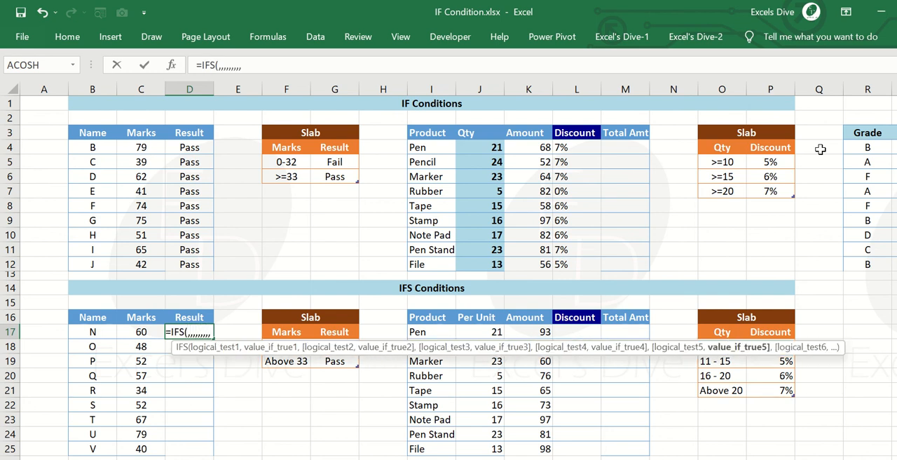
pyautogui.press('Escape')
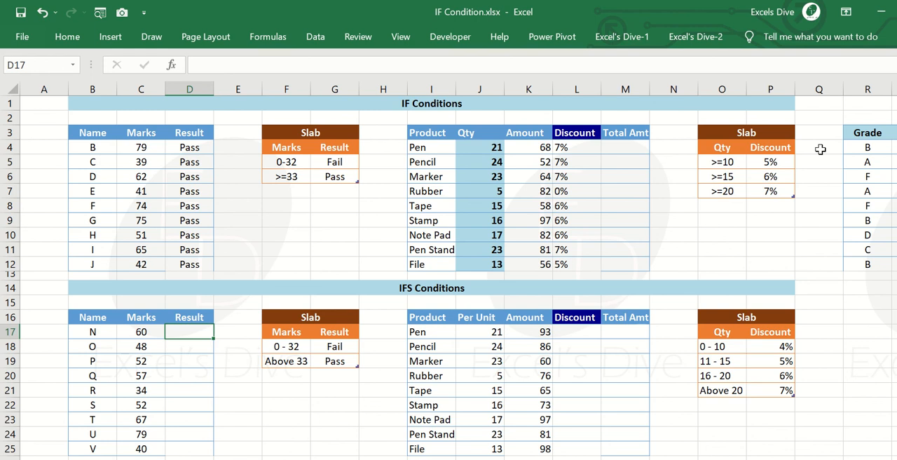
pyautogui.write('=IFS(')
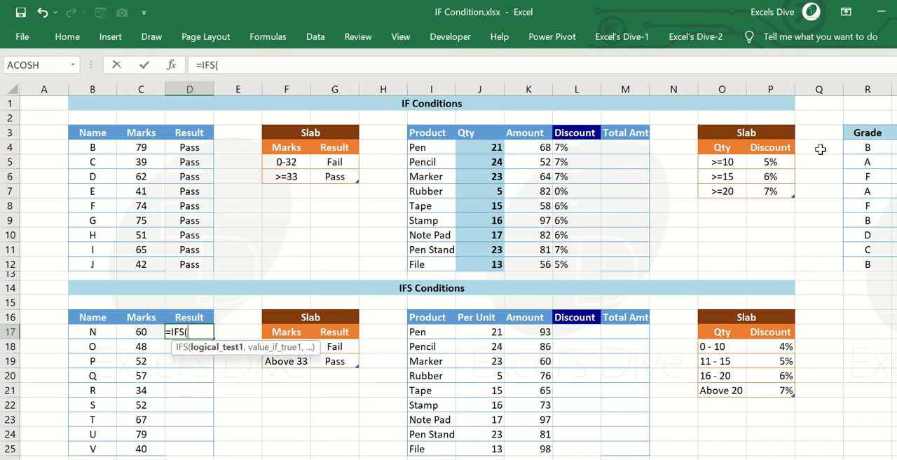
pyautogui.press('Left')
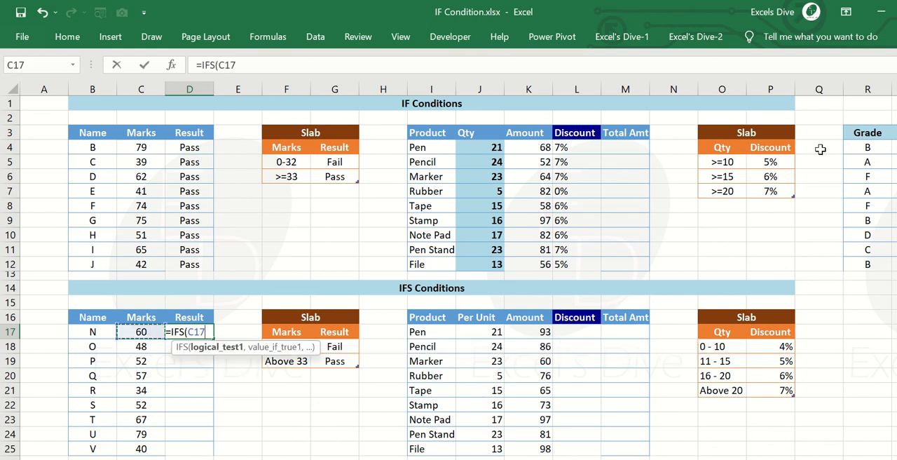
pyautogui.write('>=3')
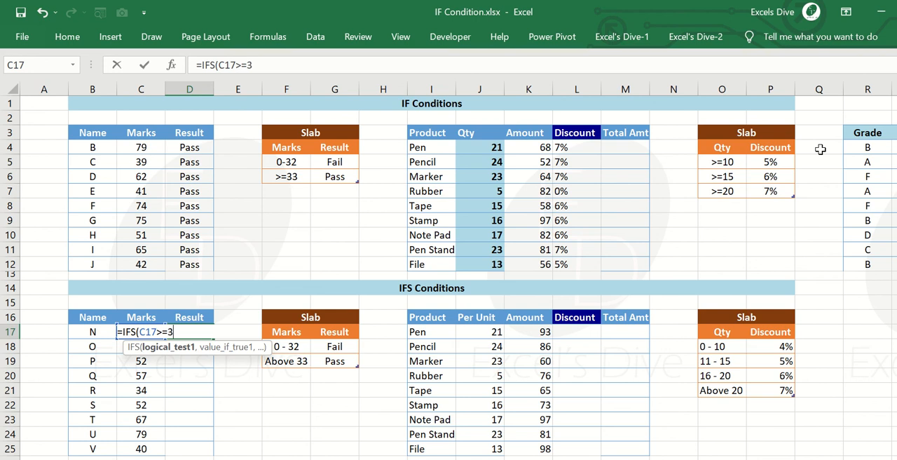
pyautogui.write('3,"Pass"')
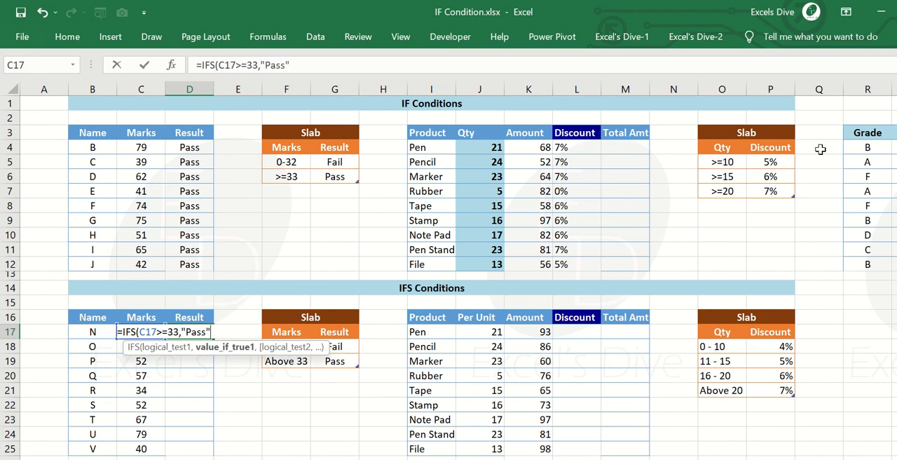
pyautogui.press('BackSpace')
pyautogui.press('BackSpace')
pyautogui.press('BackSpace')
pyautogui.write('ss",')
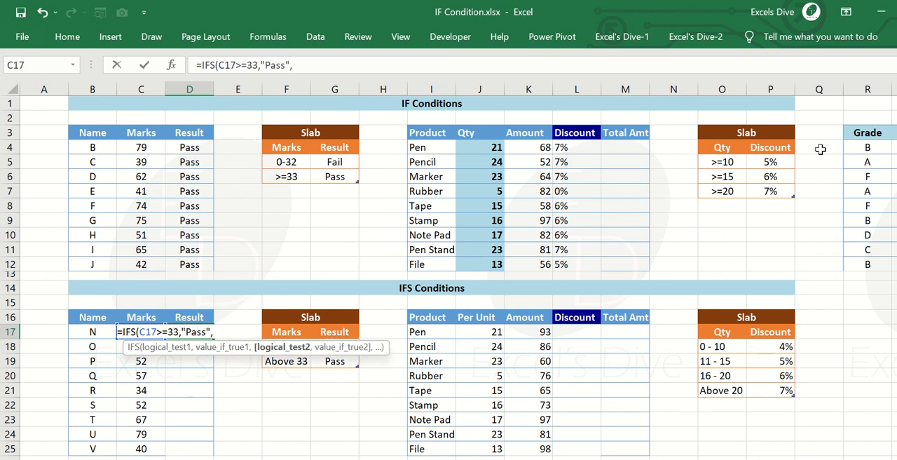
pyautogui.write('if')
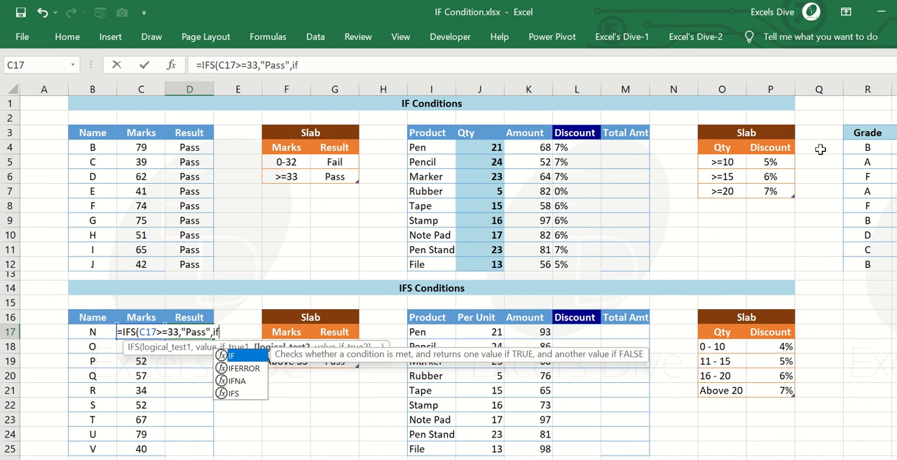
pyautogui.press('BackSpace')
pyautogui.press('BackSpace')
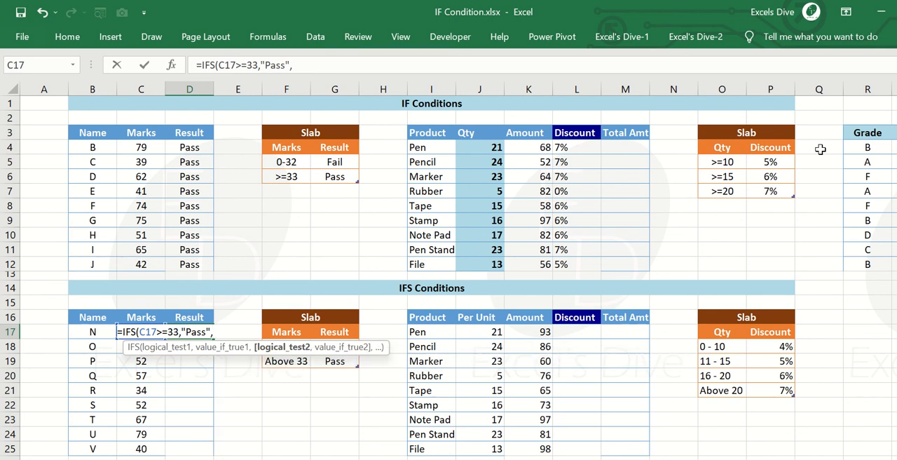
pyautogui.press('Escape')
# Examine the nested IF discount formula in L4 and leave it without changes.
pyautogui.click(588, 148)
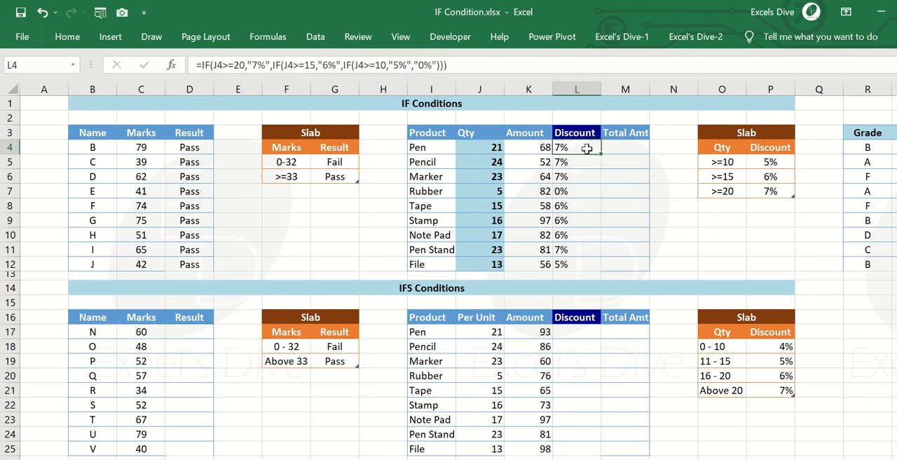
pyautogui.press('F2')
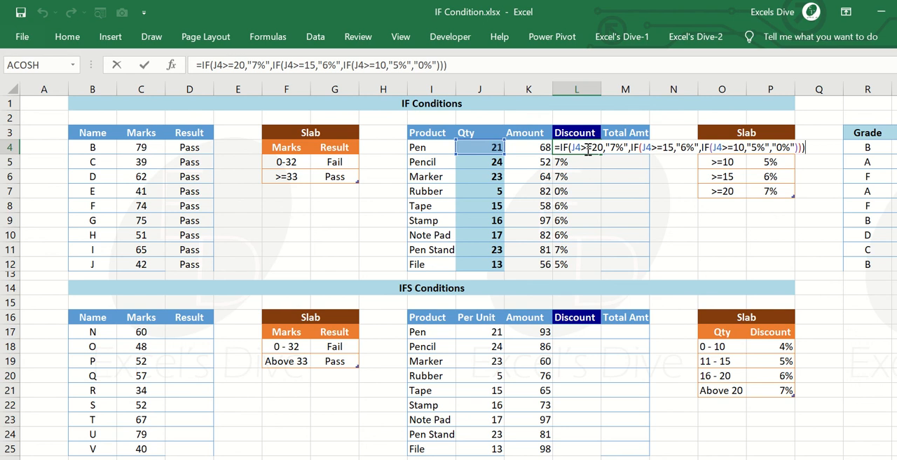
pyautogui.press('Escape')
# Start an IFS formula in D17 whose first test C17>=33 returns "Pass".
pyautogui.press('Left')
pyautogui.press('Left')
pyautogui.press('Down')
pyautogui.press('Left')
pyautogui.press('Left')
pyautogui.press('Left')
pyautogui.press('Down')
pyautogui.press('Down')
pyautogui.press('Down')
pyautogui.press('Down')
pyautogui.press('Left')
pyautogui.press('Left')
pyautogui.press('Down')
pyautogui.press('Down')
pyautogui.press('Left')
pyautogui.press('Down')
pyautogui.press('Down')
pyautogui.press('Down')
pyautogui.press('Down')
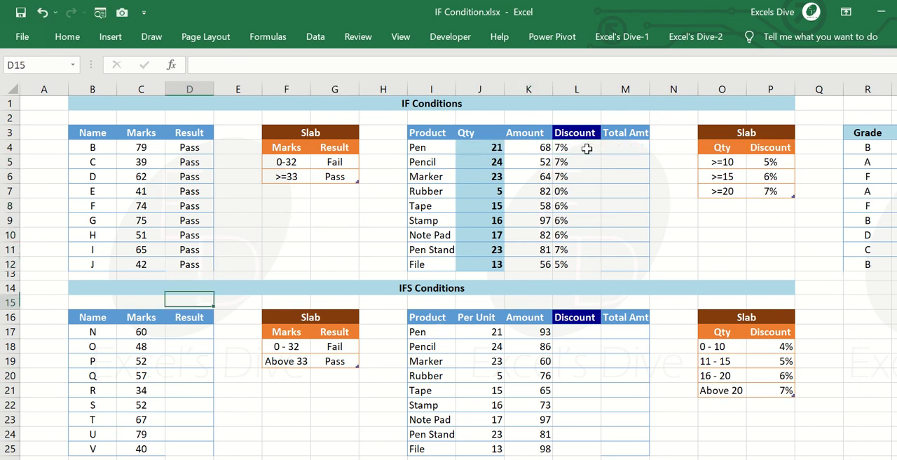
pyautogui.press('Down')
pyautogui.press('Down')
pyautogui.write('=ifs')
pyautogui.press('Tab')
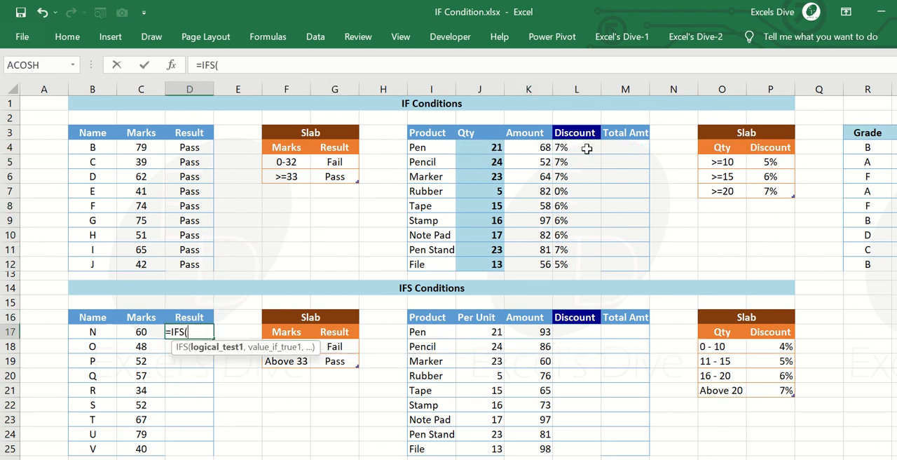
pyautogui.press('Left')
pyautogui.write('>=3')
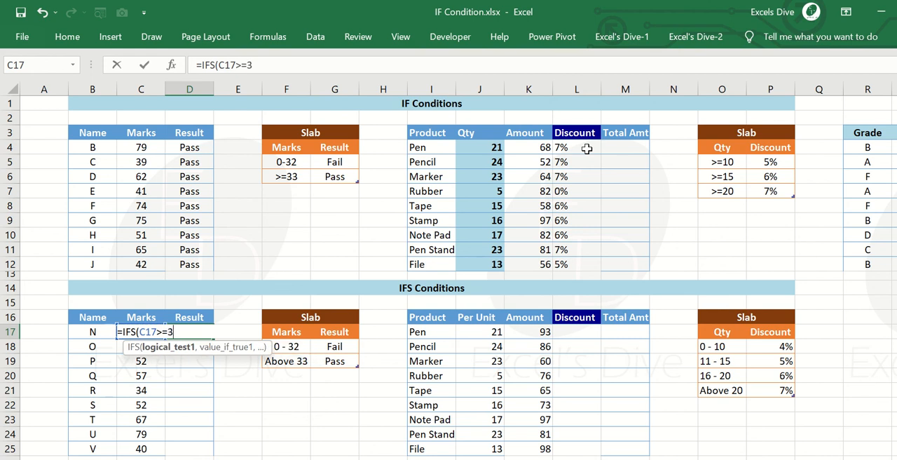
pyautogui.write('3,"PAss')
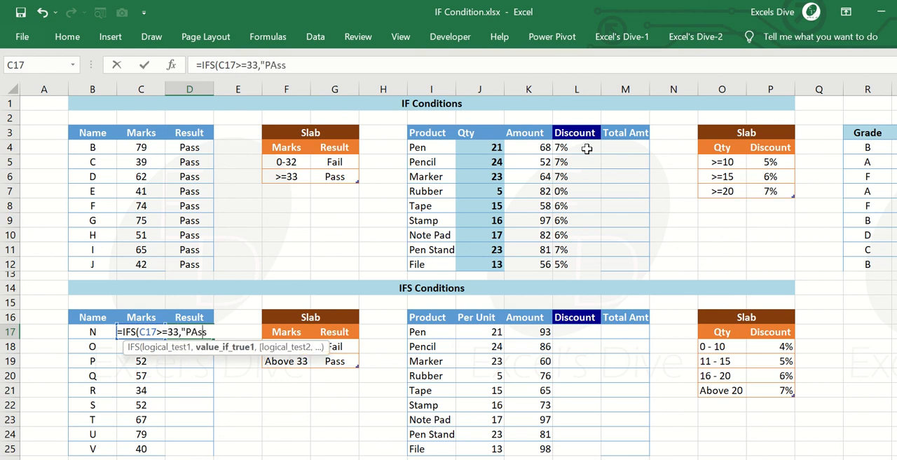
pyautogui.press('BackSpace')
pyautogui.press('BackSpace')
pyautogui.press('BackSpace')
pyautogui.write('ass",')
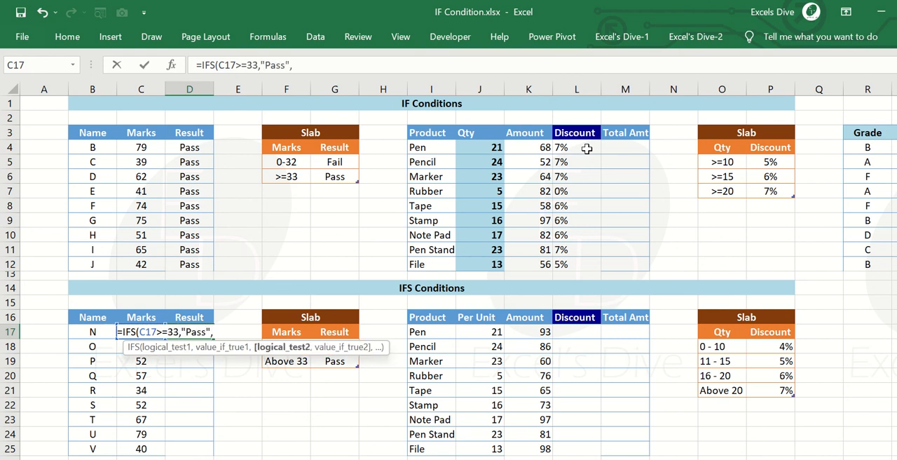
pyautogui.write('C17<33,"')
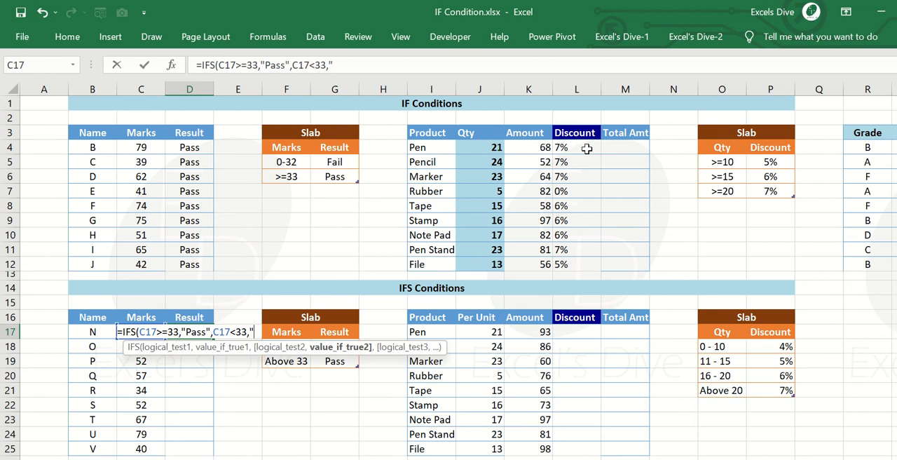
pyautogui.write('Fail"')
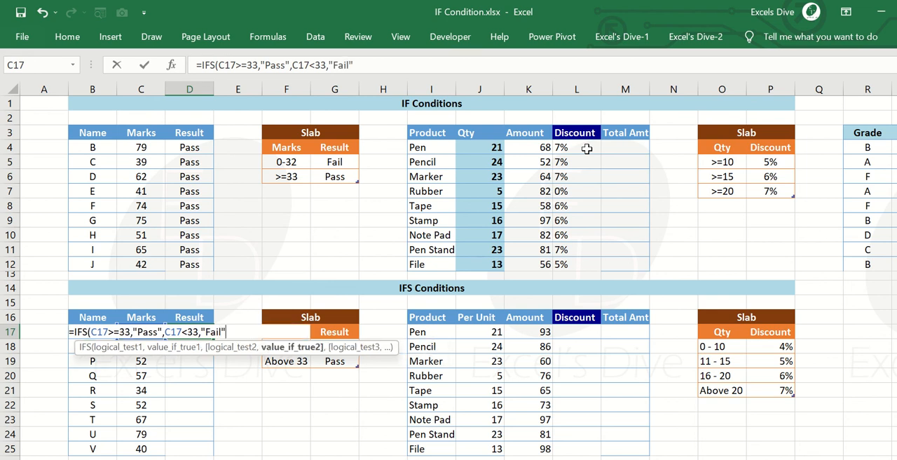
pyautogui.write(')')
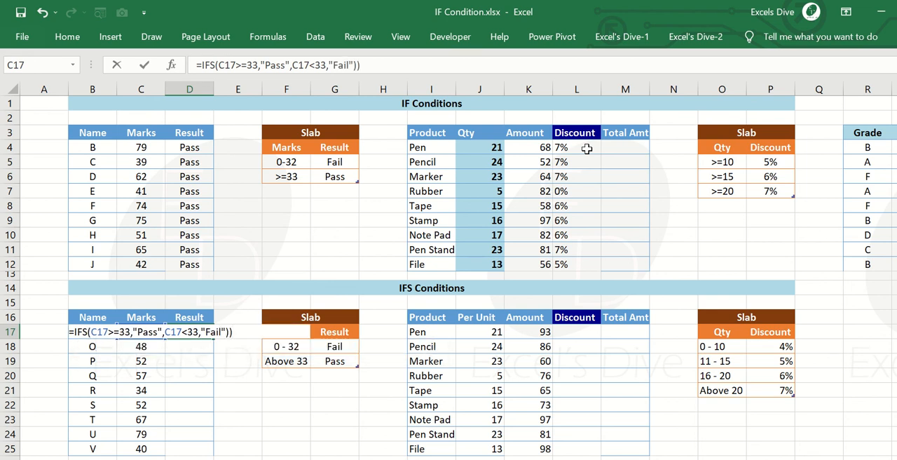
# Add the second test C17<33 returning "Fail" to the D17 IFS formula, close it and enter it.
pyautogui.press('BackSpace')
pyautogui.write(')')
pyautogui.press('Return')
# Copy the IFS formula from D17 down the Result column to D25.
pyautogui.press('Up')
pyautogui.hotkey('ctrl', 'c')
pyautogui.press('Left')
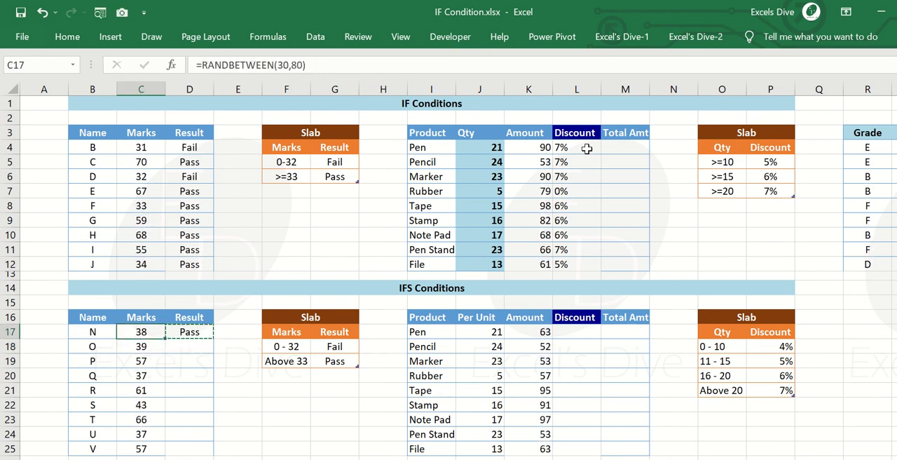
pyautogui.hotkey('ctrl', 'Down')
pyautogui.press('Right')
pyautogui.hotkey('ctrl', 'shift', 'Up')
pyautogui.hotkey('ctrl', 'v')
# Recalculate the random marks and check the Pass/Fail results in the IFS Conditions table.
pyautogui.press('Up')
pyautogui.press('Up')
pyautogui.press('Up')
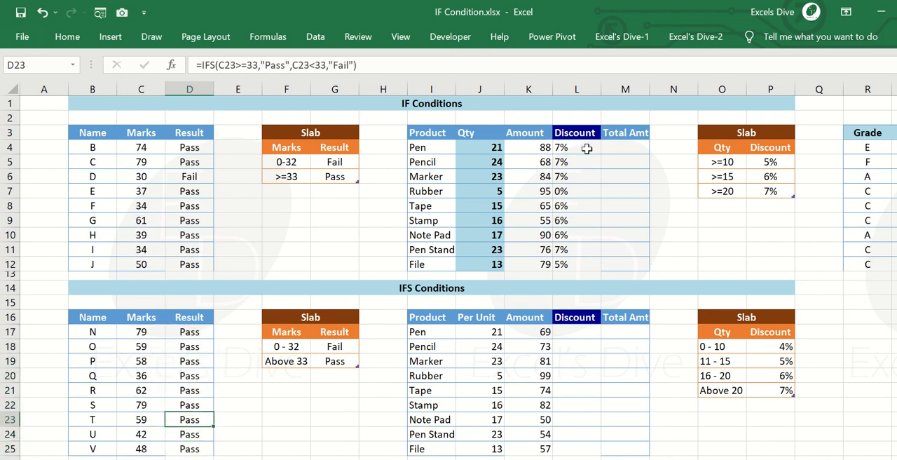
pyautogui.press('F9')
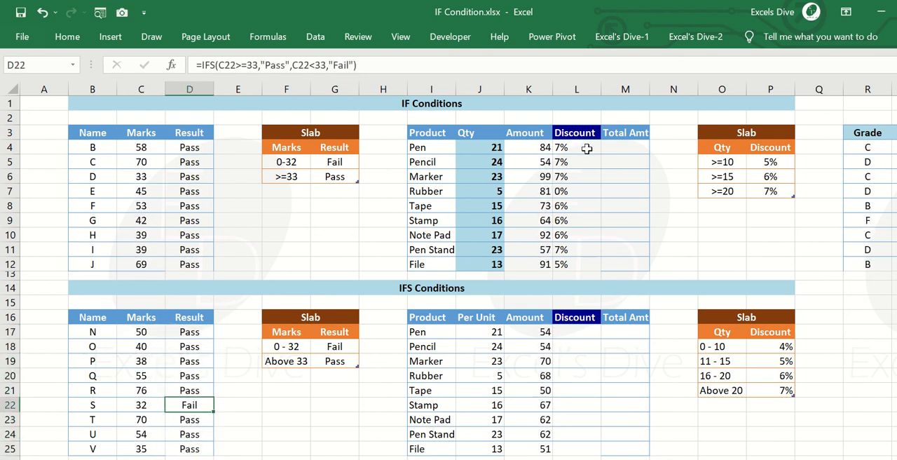
pyautogui.press('Up')
pyautogui.press('Up')
pyautogui.press('Up')
pyautogui.press('Down')
pyautogui.press('Down')
pyautogui.press('Down')
pyautogui.press('F9')
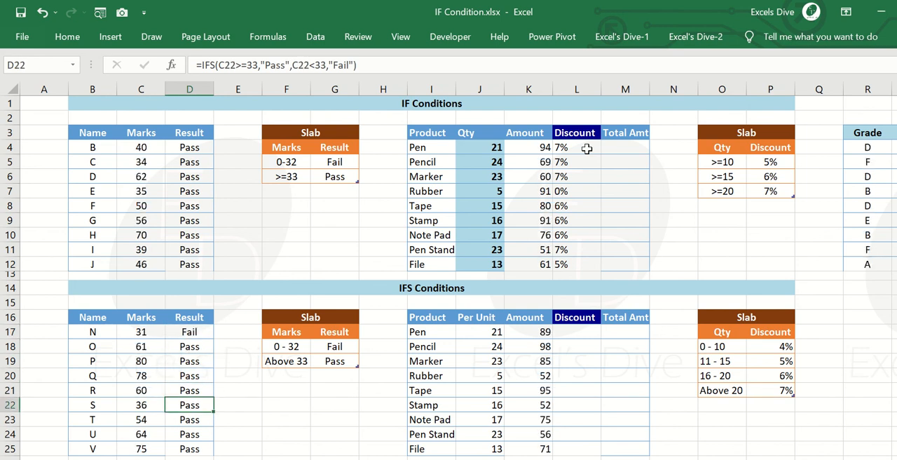
# Check the D17 result against the marks in C17 and open its IFS formula for review.
pyautogui.hotkey('ctrl', 'Up')
pyautogui.press('Left')
pyautogui.press('Right')
pyautogui.press('Down')
pyautogui.press('Down')
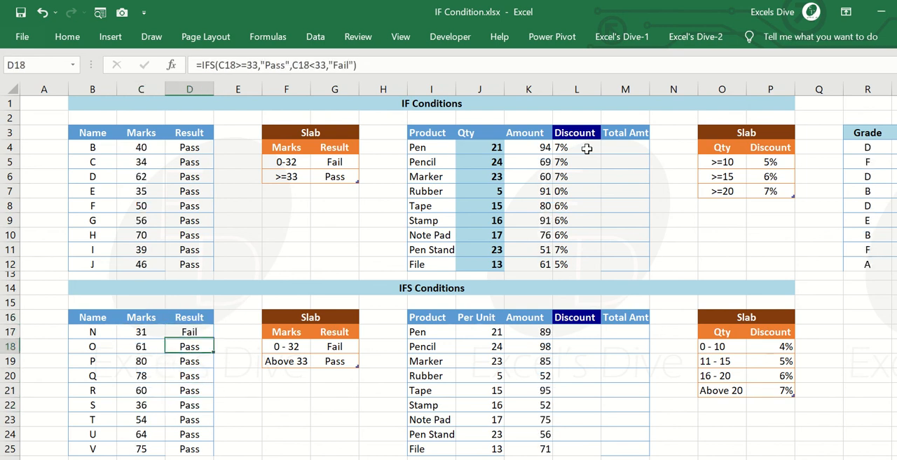
pyautogui.press('Up')
pyautogui.press('F2')
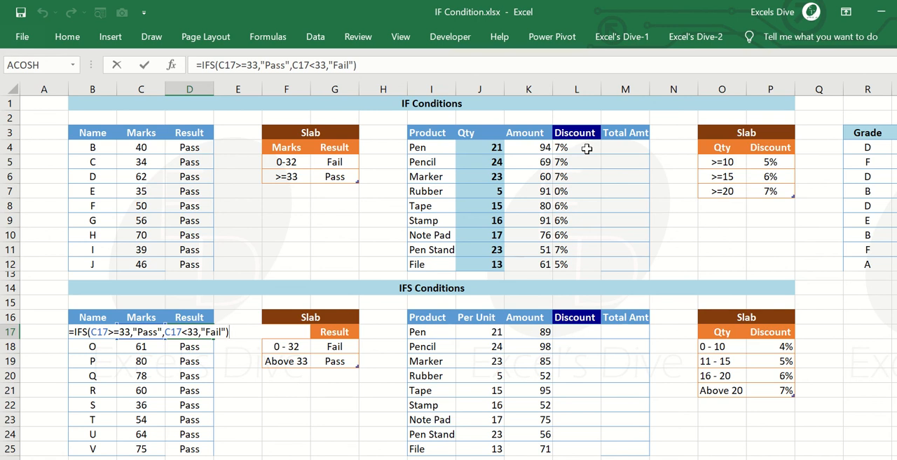
# Close the D17 formula and go to the first Discount cell, L17, in the IFS Conditions table.
pyautogui.press('Tab')
pyautogui.press('Right')
pyautogui.press('Right')
pyautogui.press('Right')
pyautogui.press('Right')
pyautogui.press('Right')
pyautogui.press('Right')
pyautogui.press('Right')
pyautogui.press('Right')
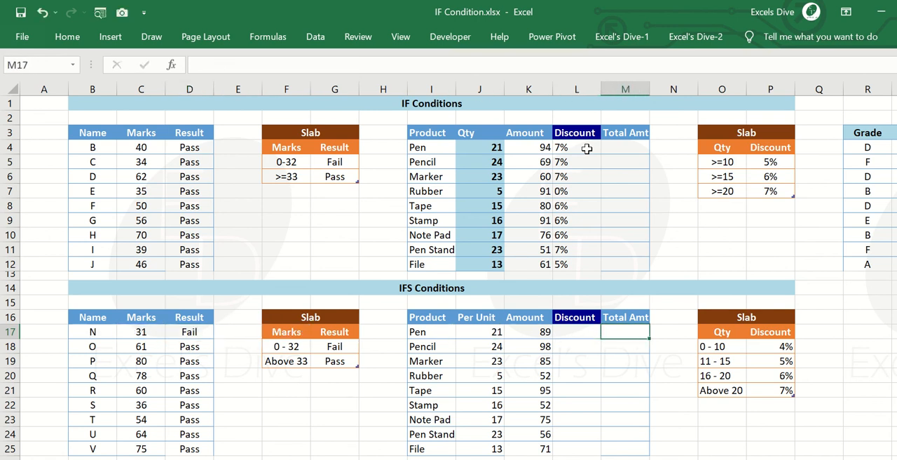
pyautogui.press('Left')
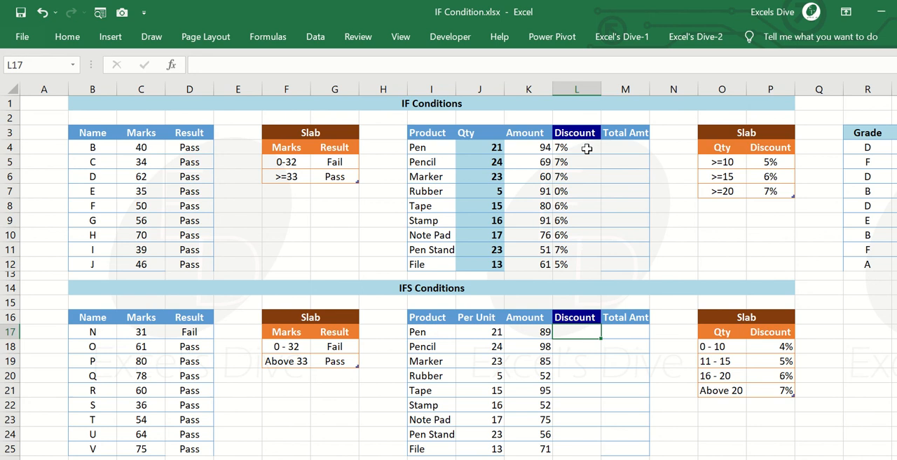
# Find the Qty and Discount slab beside the IFS Conditions table and look over its quantity ranges in O18:O21.
pyautogui.press('Down')
pyautogui.press('Right')
pyautogui.press('Right')
pyautogui.press('Right')
pyautogui.hotkey('ctrl', 'Down')
pyautogui.hotkey('ctrl', 'Down')
pyautogui.hotkey('ctrl', 'Up')
pyautogui.press('Up')
pyautogui.press('Up')
pyautogui.press('Up')
pyautogui.press('Up')
pyautogui.press('Up')
pyautogui.press('Down')
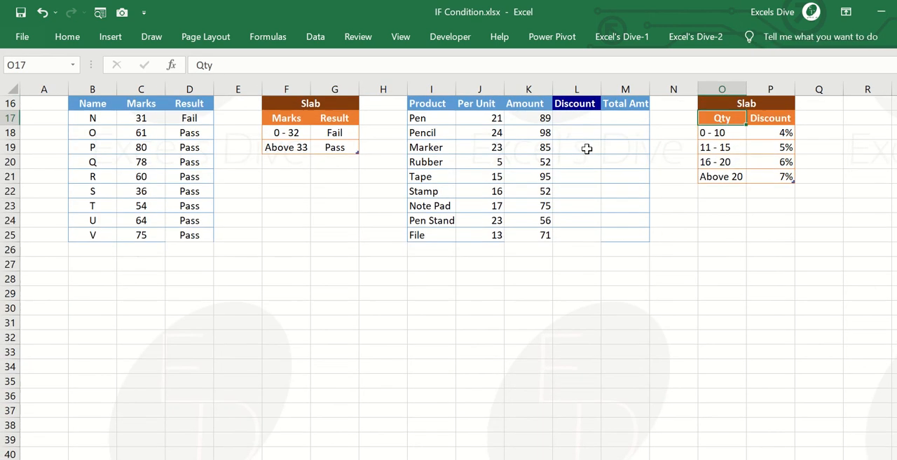
pyautogui.press('Up')
pyautogui.press('Up')
pyautogui.press('Up')
pyautogui.press('Up')
pyautogui.press('Up')
pyautogui.press('Up')
pyautogui.press('Up')
pyautogui.press('Up')
pyautogui.press('Up')
pyautogui.press('Up')
pyautogui.press('Up')
pyautogui.press('Up')
pyautogui.press('Up')
pyautogui.press('Down')
pyautogui.press('Down')
pyautogui.press('Down')
pyautogui.press('Down')
pyautogui.press('Down')
pyautogui.press('Down')
pyautogui.press('Down')
pyautogui.press('Down')
pyautogui.press('Down')
pyautogui.press('Down')
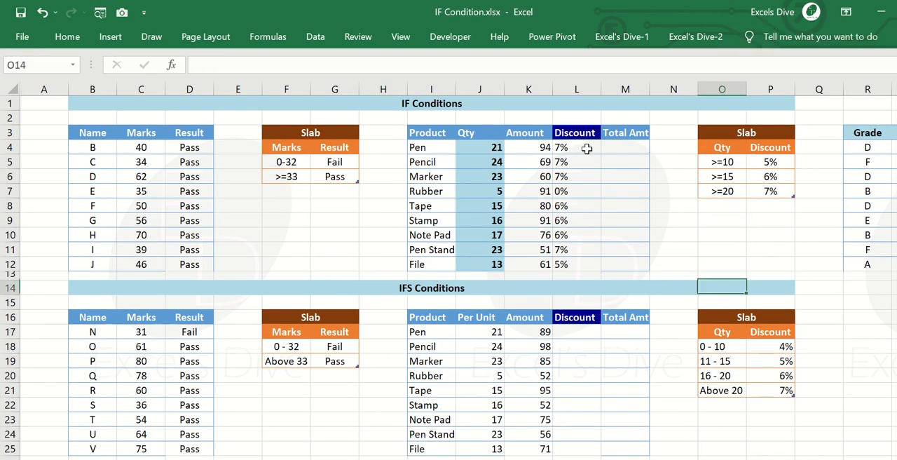
pyautogui.press('Down')
pyautogui.press('Down')
pyautogui.press('Down')
pyautogui.press('Down')
pyautogui.hotkey('shift', 'Down')
pyautogui.hotkey('shift', 'Down')
pyautogui.hotkey('shift', 'Down')
pyautogui.hotkey('shift', 'Up')
pyautogui.hotkey('shift', 'Up')
pyautogui.hotkey('shift', 'Up')
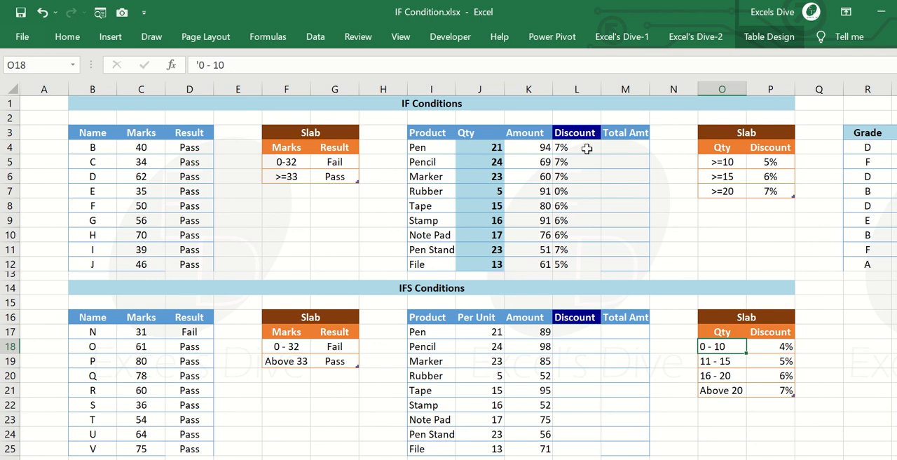
# Compare each quantity range in the IFS slab with its discount rate in P18:P21.
pyautogui.press('Right')
pyautogui.press('Left')
pyautogui.press('Down')
pyautogui.press('Right')
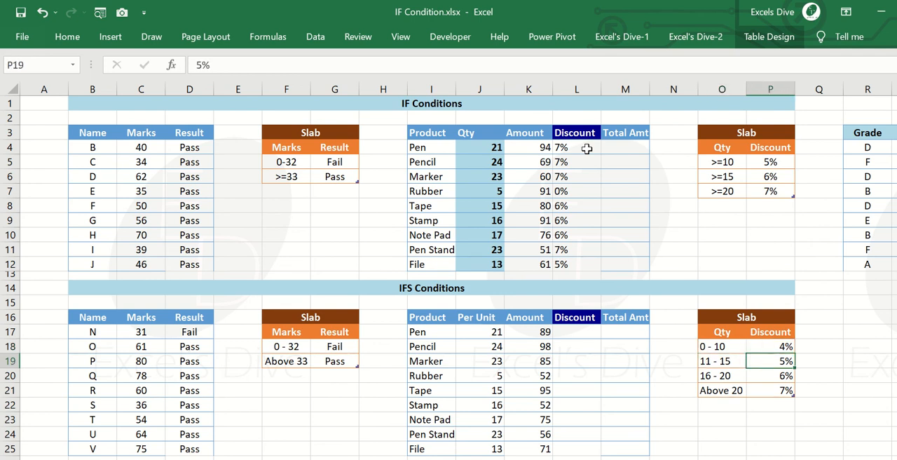
pyautogui.press('Left')
pyautogui.press('Down')
pyautogui.press('Left')
pyautogui.press('Right')
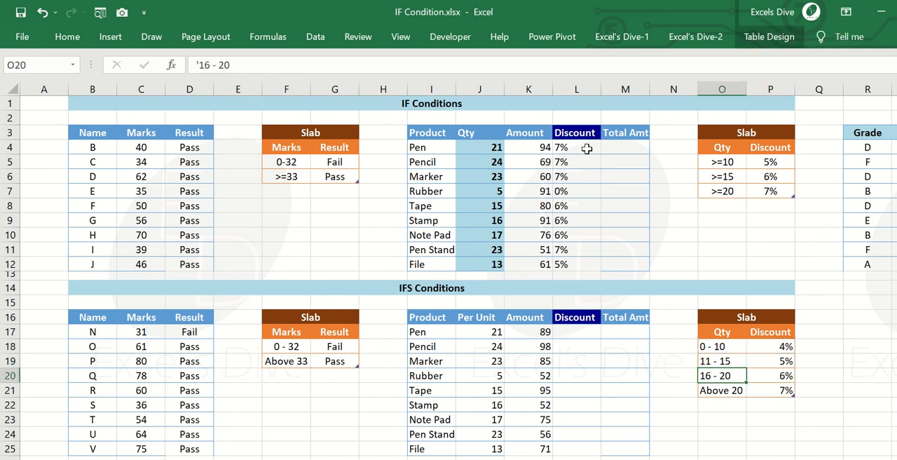
pyautogui.press('Right')
pyautogui.press('Left')
pyautogui.press('Down')
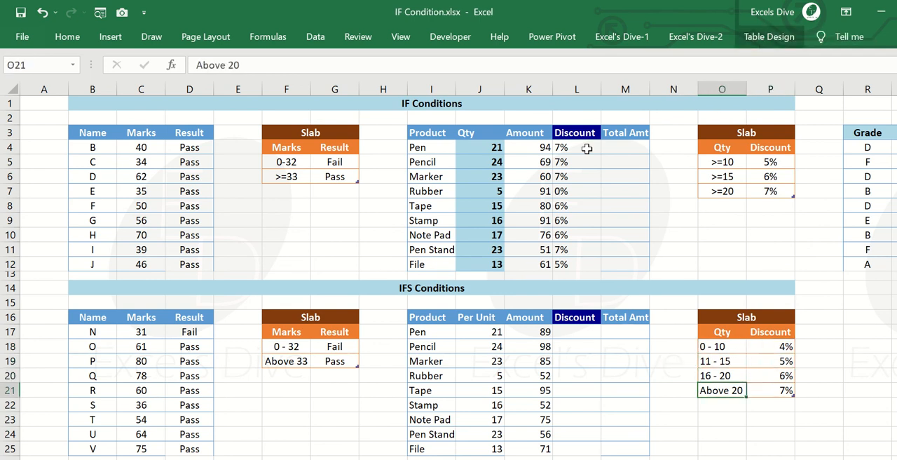
pyautogui.press('Right')
pyautogui.press('Left')
pyautogui.press('Left')
pyautogui.press('Left')
pyautogui.press('Up')
pyautogui.press('Up')
pyautogui.press('Up')
pyautogui.press('Up')
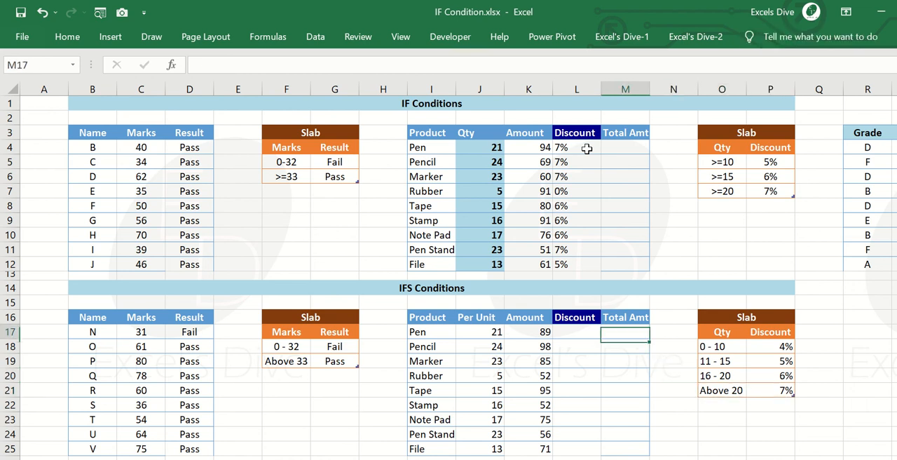
pyautogui.press('Left')
pyautogui.write('=if')
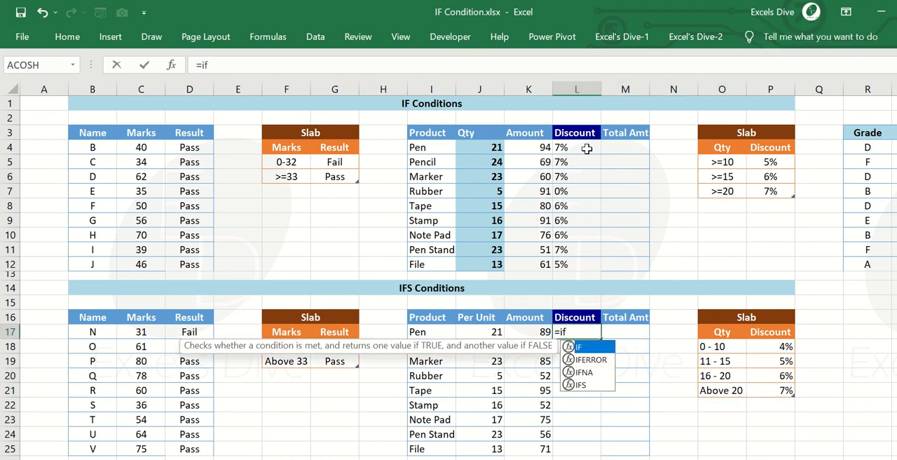
pyautogui.press('Escape')
pyautogui.press('Return')
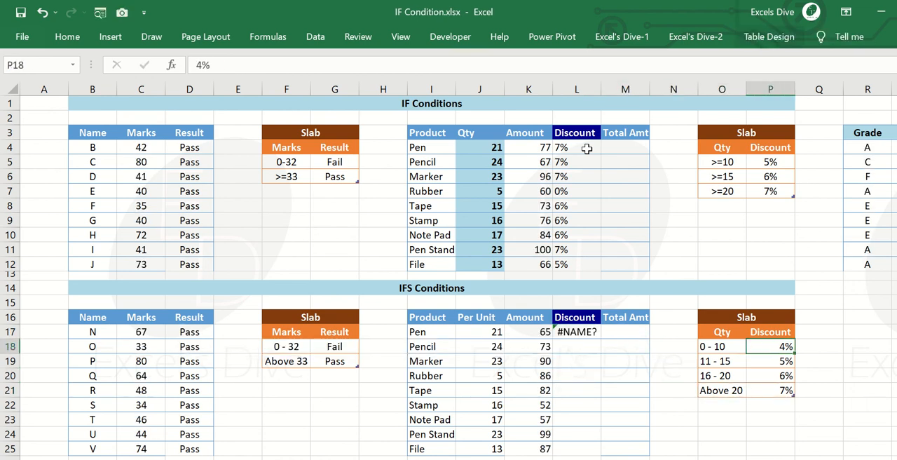
pyautogui.press('Up')
pyautogui.press('Delete')
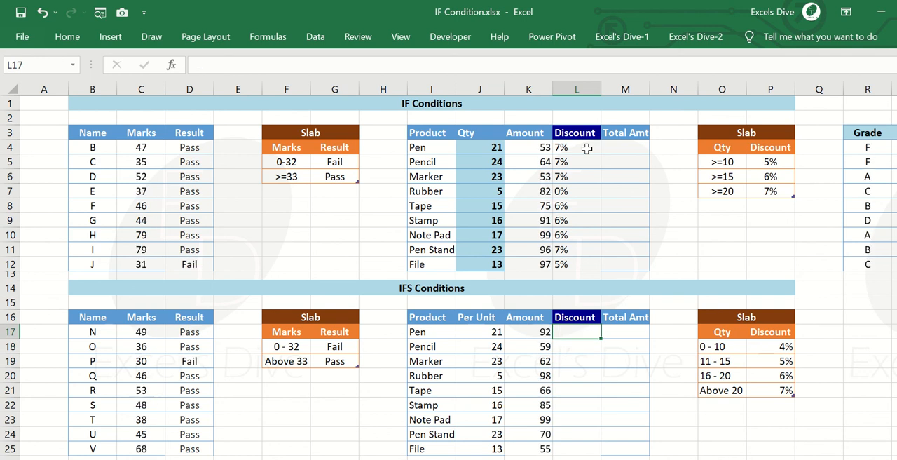
# Change the first Qty entry of the IFS discount slab, O18, to >=10.
pyautogui.press('Right')
pyautogui.press('Right')
pyautogui.press('Right')
pyautogui.press('Down')
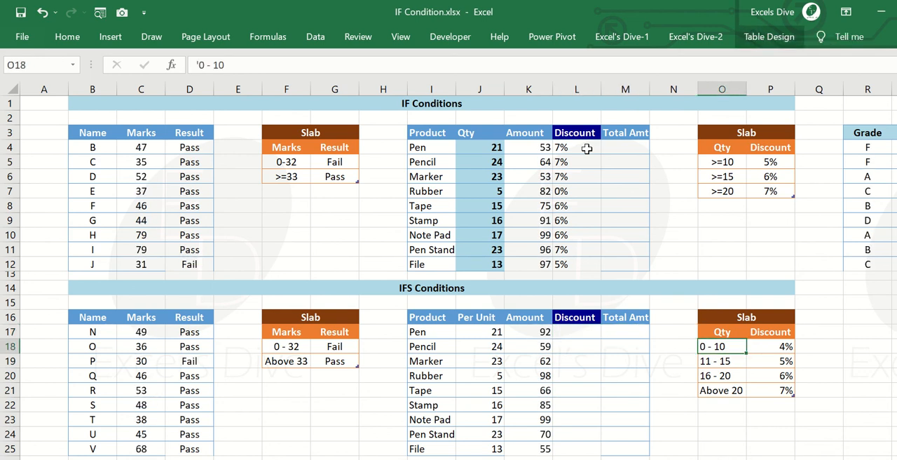
pyautogui.press('F2')
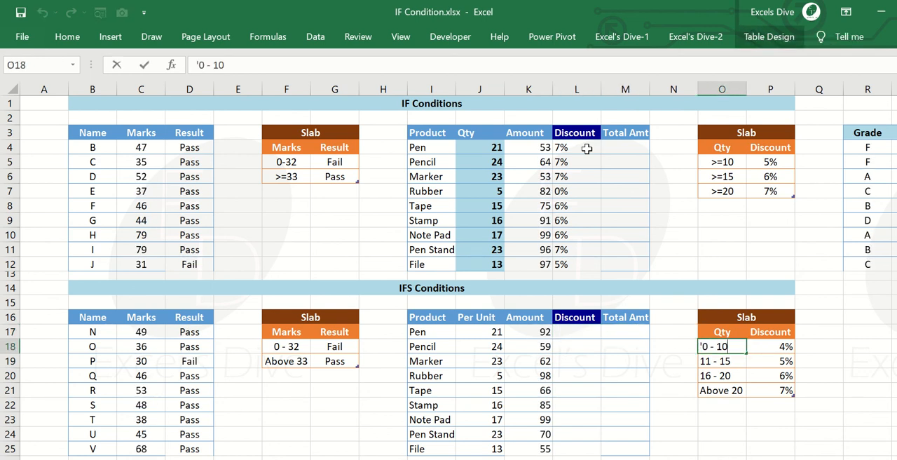
pyautogui.press('Left')
pyautogui.press('Left')
pyautogui.press('Left')
pyautogui.press('Delete')
pyautogui.press('Delete')
pyautogui.press('Delete')
pyautogui.press('BackSpace')
pyautogui.write('>=')
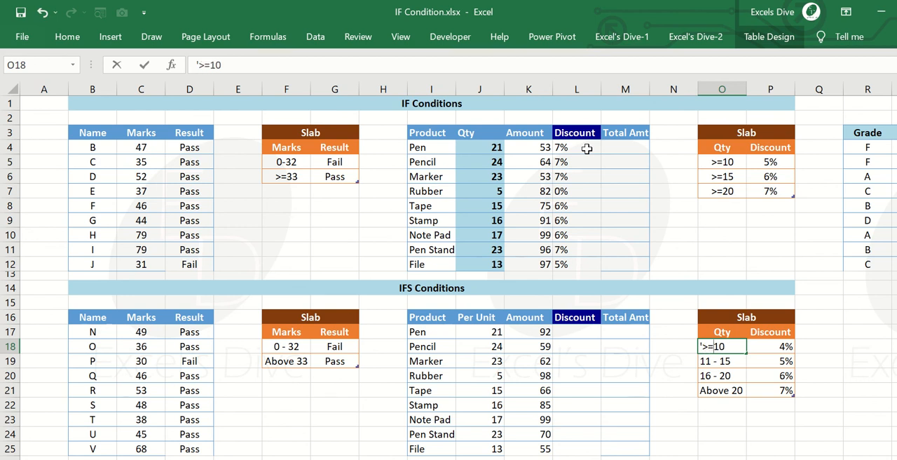
pyautogui.press('Return')
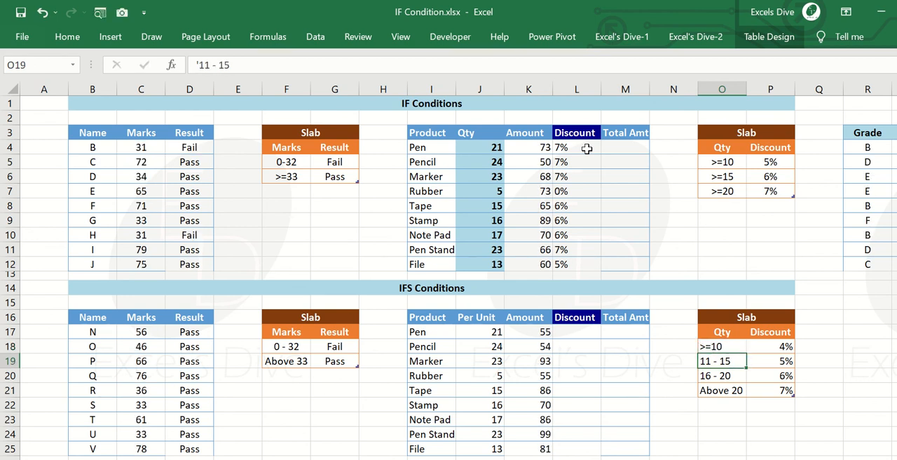
# Change the second Qty entry of the IFS discount slab, O19, to >=15.
pyautogui.press('F2')
pyautogui.press('Left')
pyautogui.hotkey('shift', 'Home')
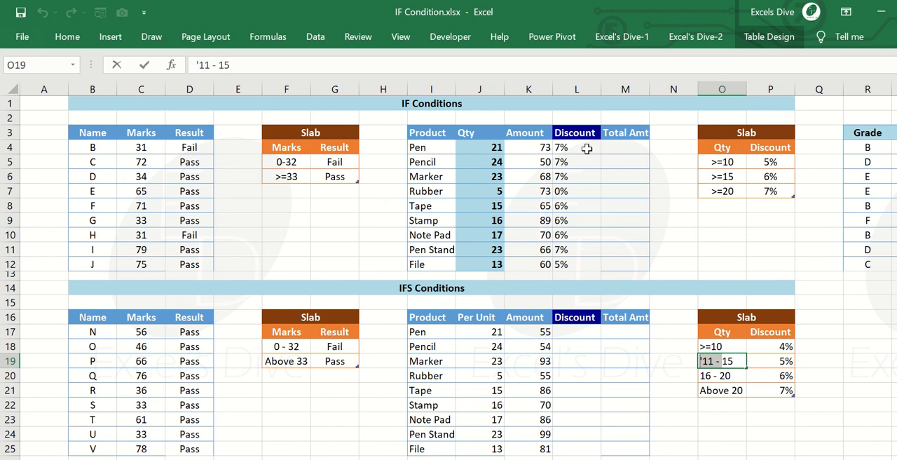
pyautogui.write('>=')
pyautogui.press('Return')
# Change the third Qty entry of the IFS discount slab, O20, to >=20.
pyautogui.press('F2')
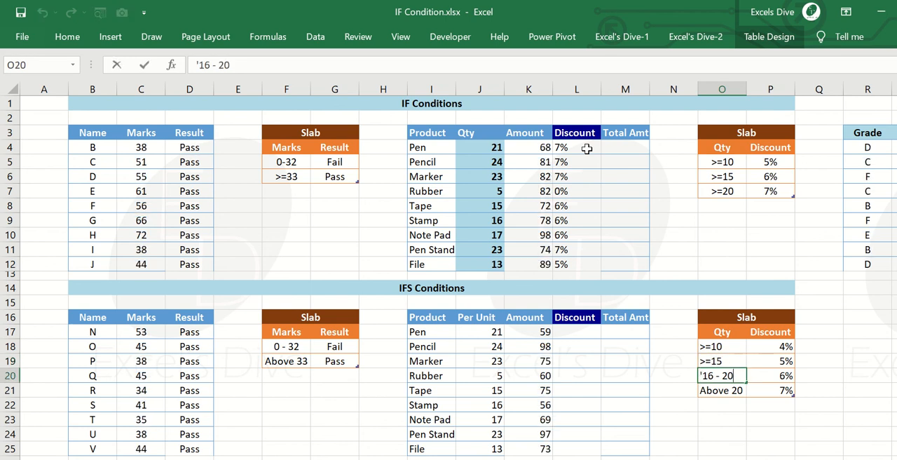
pyautogui.press('Left')
pyautogui.press('Left')
pyautogui.hotkey('shift', 'Home')
pyautogui.write('>=')
pyautogui.press('Return')
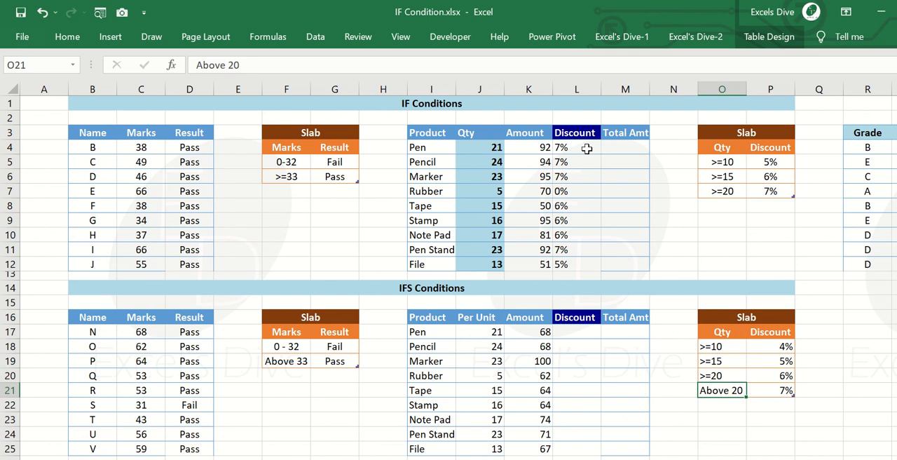
# Delete the "Above 20" row from the IFS discount slab and review the remaining entries.
pyautogui.hotkey('shift', 'Right')
pyautogui.hotkey('ctrl', '-')
pyautogui.press('Up')
pyautogui.press('Up')
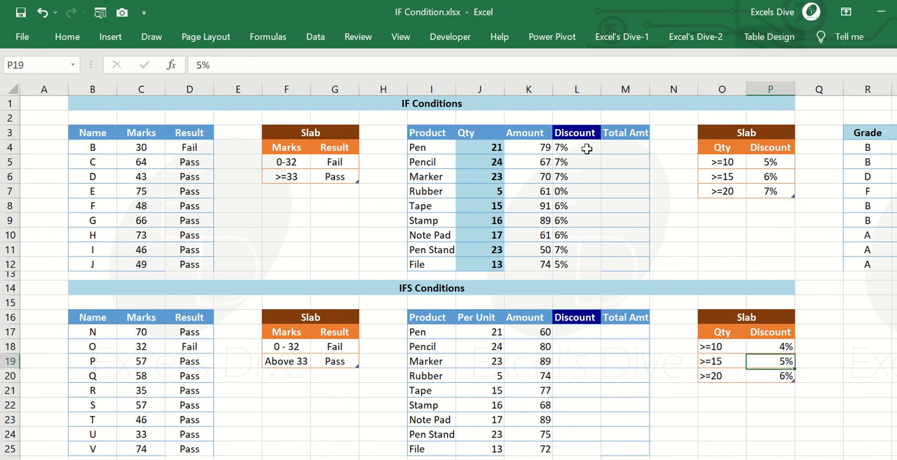
pyautogui.press('Up')
pyautogui.press('Up')
pyautogui.press('Left')
pyautogui.press('Down')
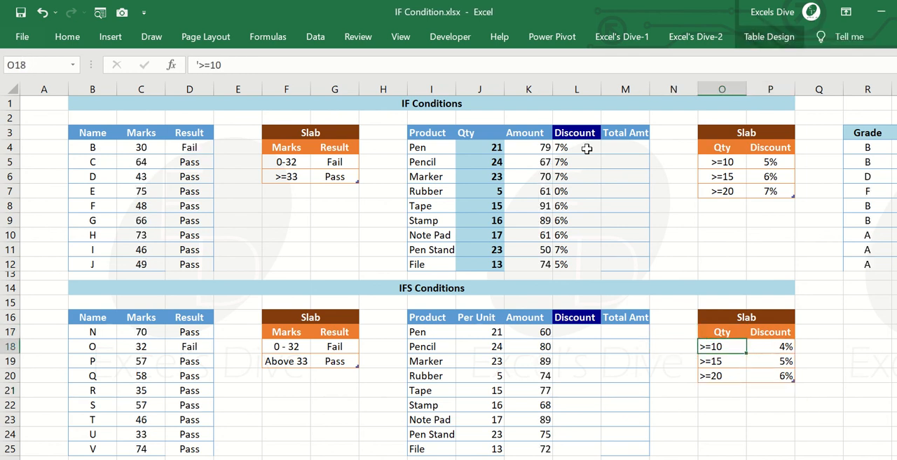
pyautogui.press('Left')
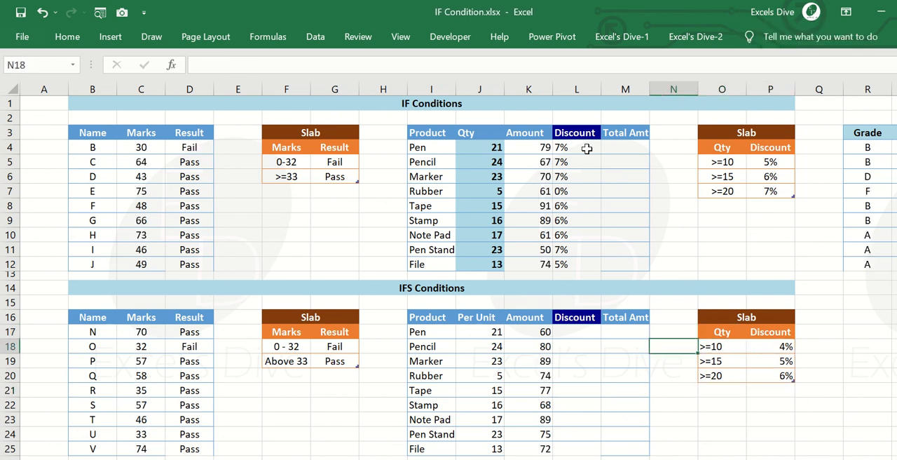
# Start an IFS formula in L17 with the first test J17>=20 returning "6%".
pyautogui.press('Up')
pyautogui.press('Left')
pyautogui.press('Left')
pyautogui.write('=ifs')
pyautogui.press('Tab')
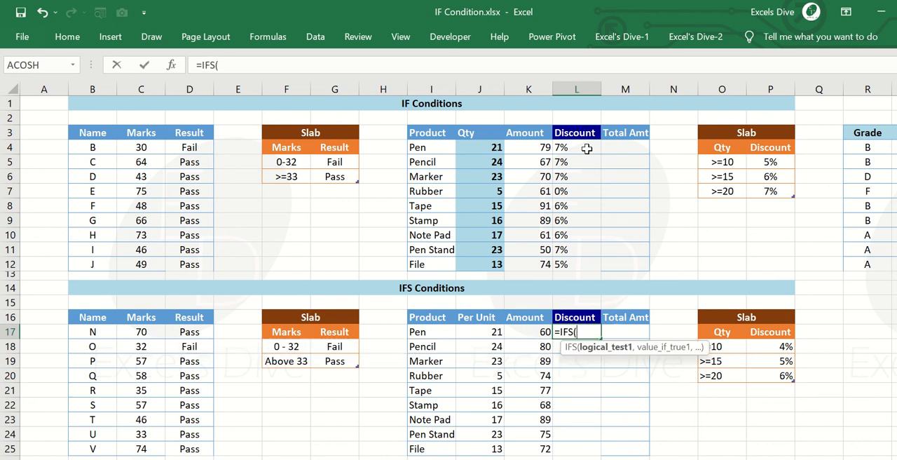
pyautogui.press('Left')
pyautogui.press('Left')
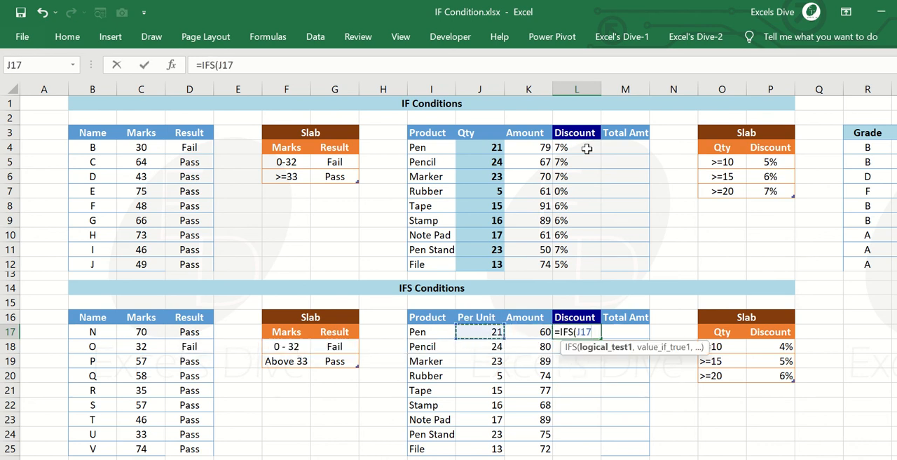
pyautogui.write('>=20,')
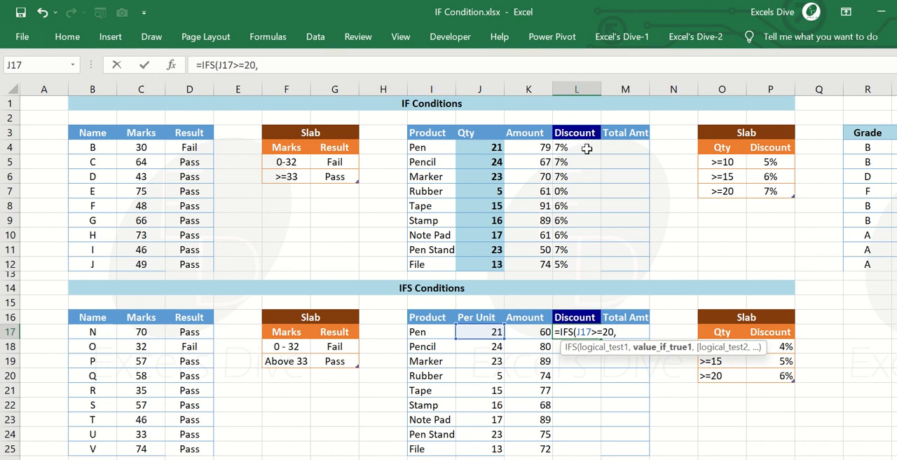
pyautogui.write('"6%",')
# Add the second test J17>=15 returning "5%" to the L17 IFS formula.
pyautogui.press('Left')
pyautogui.press('Left')
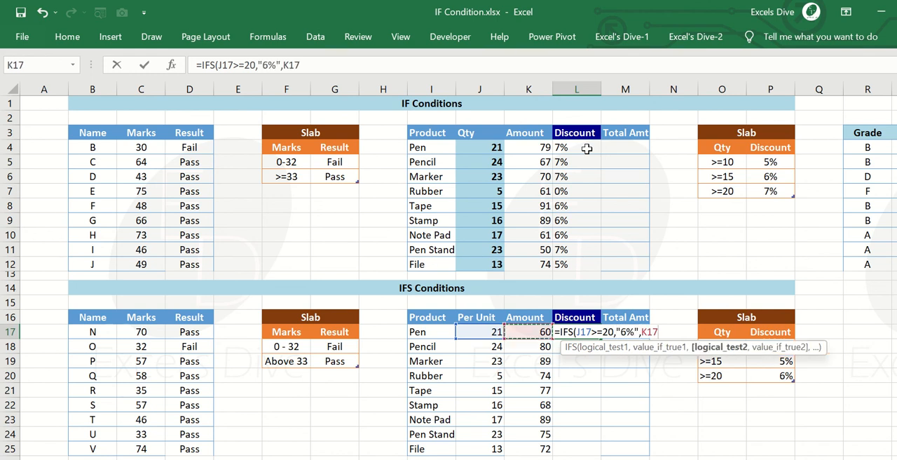
pyautogui.write('>=')
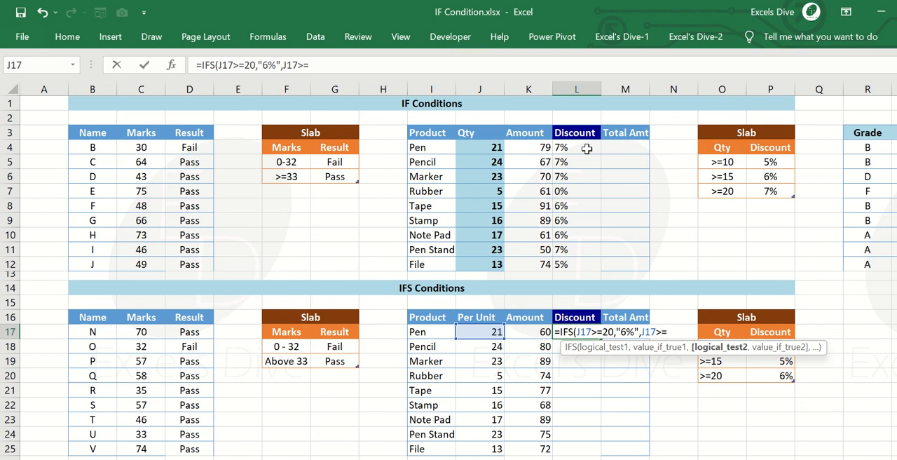
pyautogui.write('15,"5')
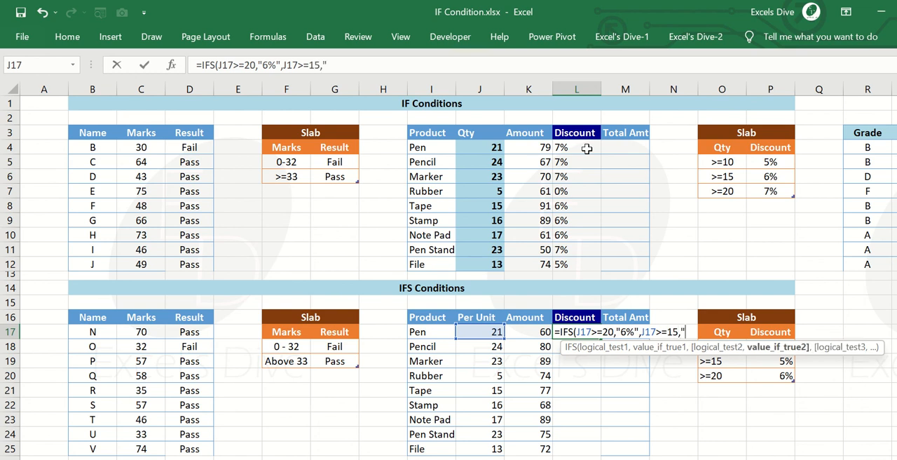
pyautogui.write('%",')
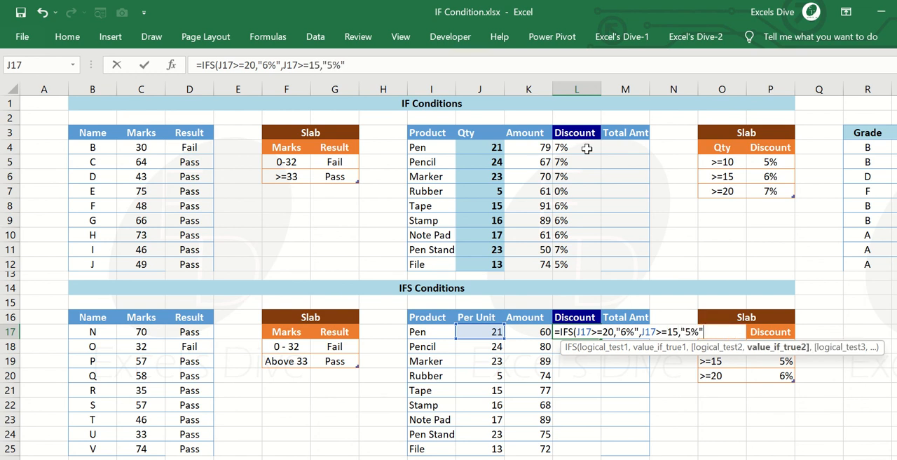
# Add the third test J17>=10 returning "4%" to the L17 IFS formula, close it and enter it.
pyautogui.press('Left')
pyautogui.press('Left')
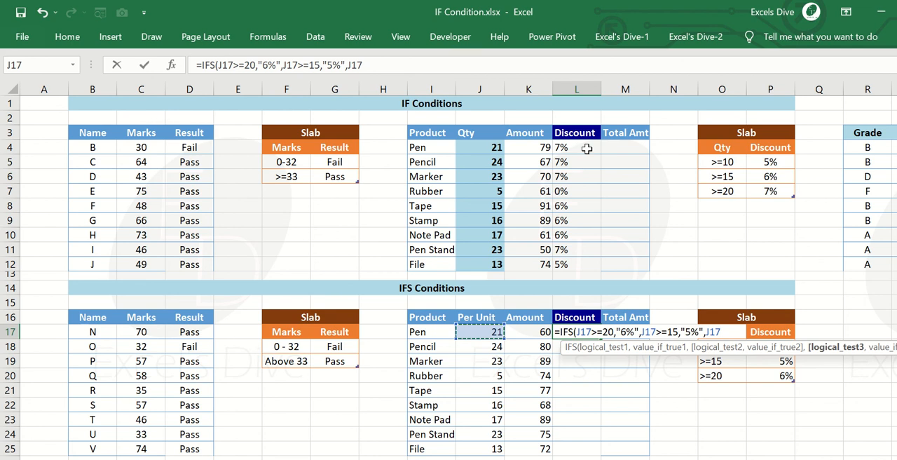
pyautogui.write('>=10,"')
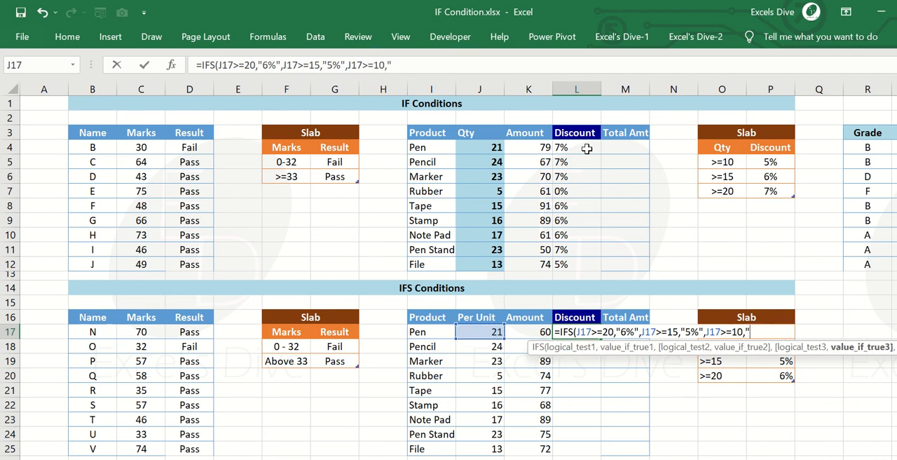
pyautogui.write('4%")')
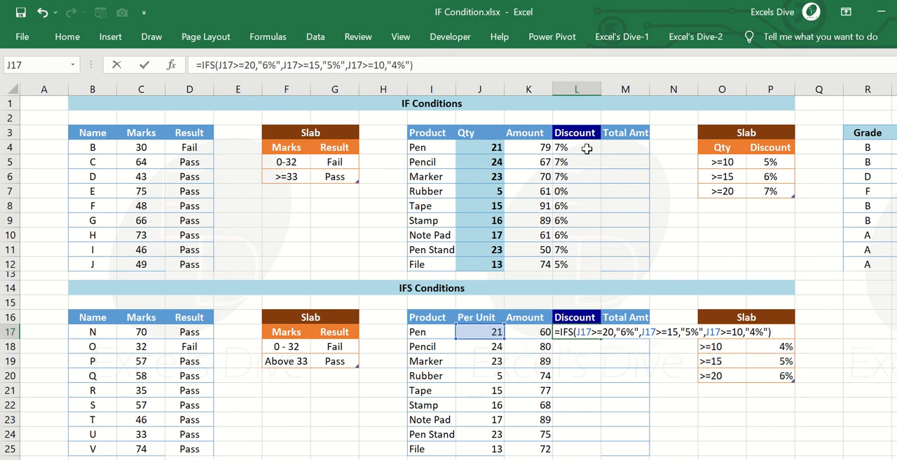
pyautogui.press('Return')
# Copy the IFS formula from L17 down the Discount column to L25.
pyautogui.press('Up')
pyautogui.hotkey('ctrl', 'c')
pyautogui.hotkey('shift', 'Down')
pyautogui.hotkey('shift', 'Down')
pyautogui.hotkey('shift', 'Down')
pyautogui.hotkey('shift', 'Down')
pyautogui.hotkey('shift', 'Down')
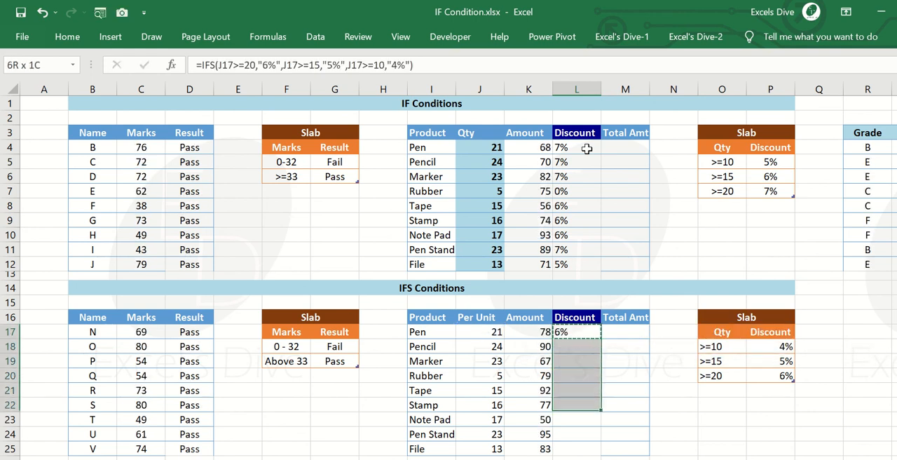
pyautogui.hotkey('shift', 'Down')
pyautogui.hotkey('shift', 'Down')
pyautogui.hotkey('shift', 'Down')
pyautogui.hotkey('ctrl', 'v')
# Check the Rubber discount result in L20 against its Per Unit quantity in J20.
pyautogui.press('Down')
pyautogui.press('Down')
pyautogui.press('Down')
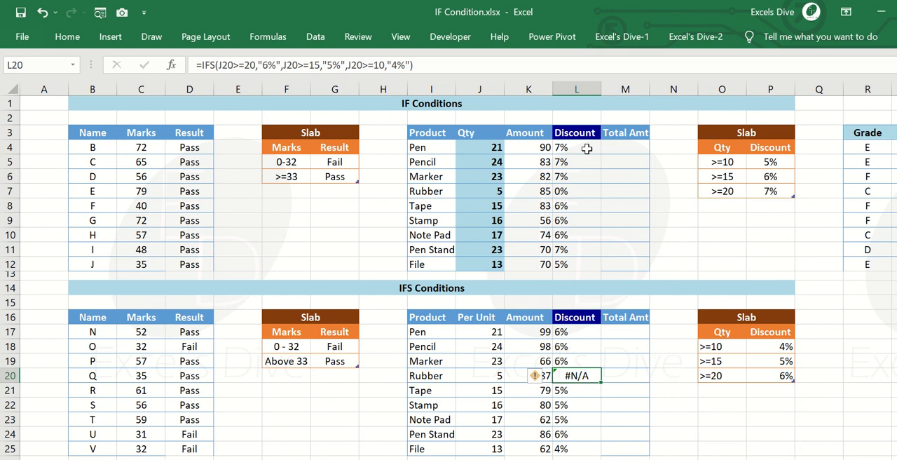
pyautogui.press('Left')
pyautogui.press('Left')
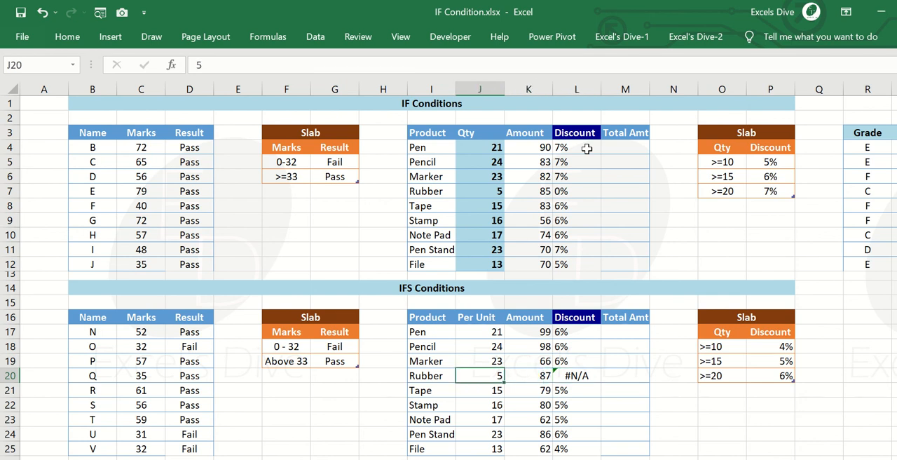
# Examine the Rubber discount formula in L20 against the source IFS formula in L17.
pyautogui.press('Right')
pyautogui.press('Right')
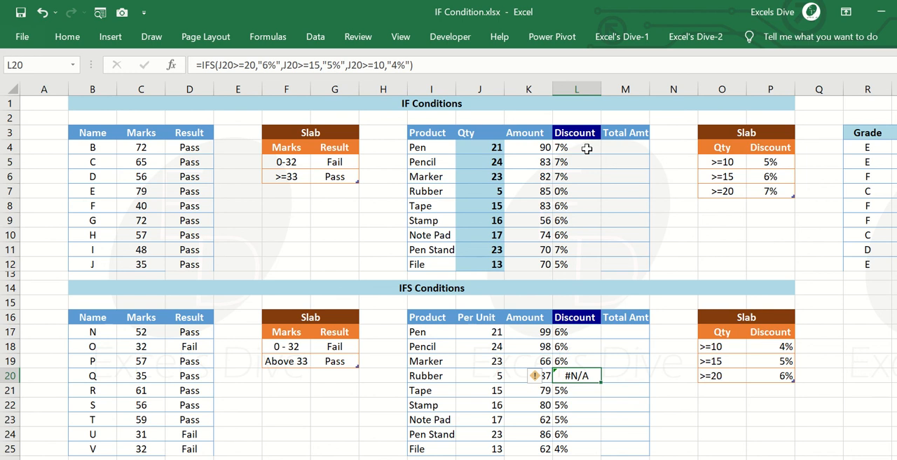
pyautogui.press('Up')
pyautogui.press('Up')
pyautogui.press('Up')
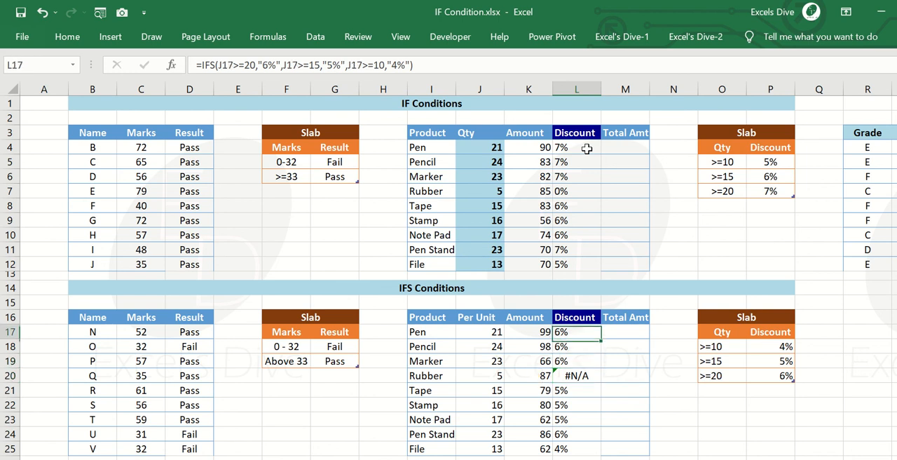
pyautogui.press('F2')
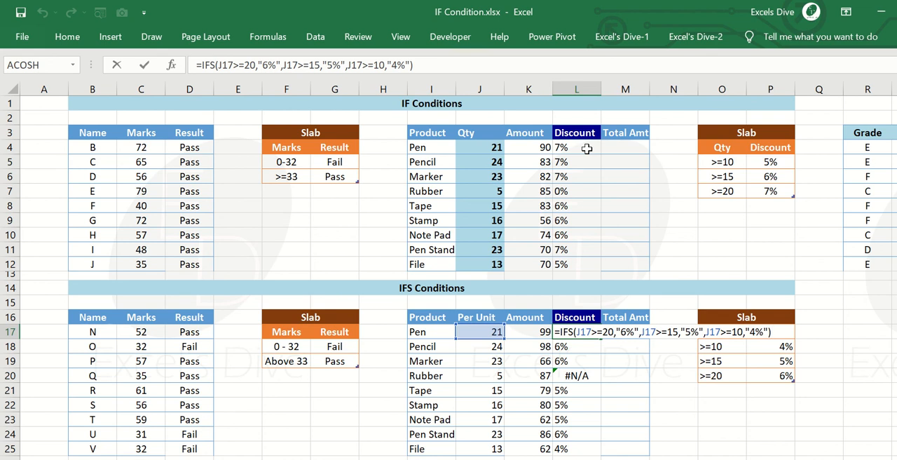
pyautogui.press('Escape')
pyautogui.press('Down')
pyautogui.press('Down')
pyautogui.press('Down')
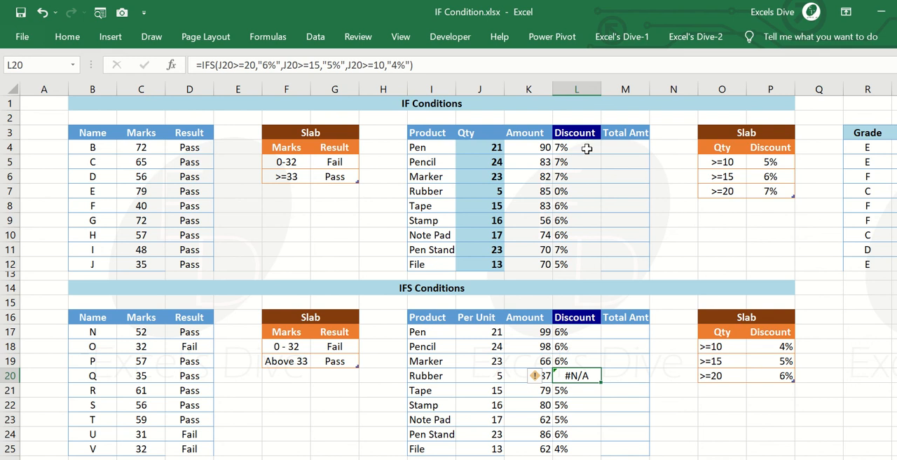
# Reopen the L17 discount formula and insert IFNA( in front of the IFS function.
pyautogui.press('Up')
pyautogui.press('Up')
pyautogui.press('Up')
pyautogui.press('F2')
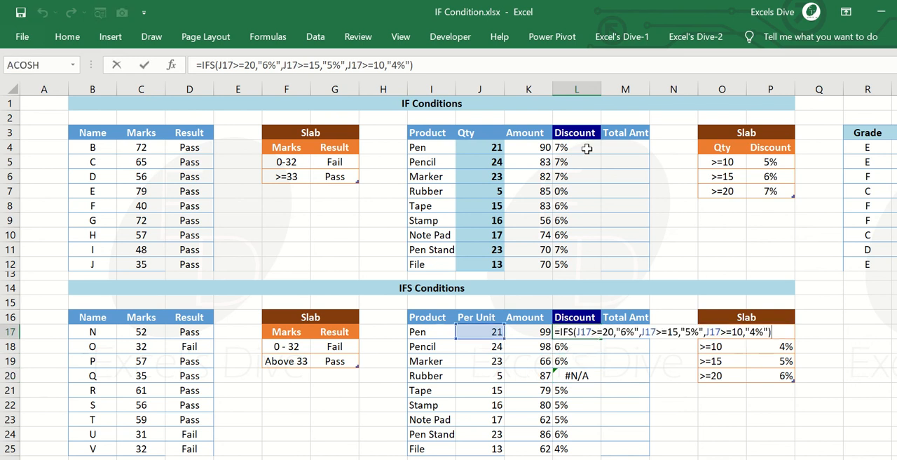
pyautogui.press('Left')
pyautogui.press('Left')
pyautogui.press('Left')
pyautogui.press('Left')
pyautogui.press('Left')
pyautogui.press('Left')
pyautogui.press('Left')
pyautogui.press('Left')
pyautogui.press('Left')
pyautogui.press('Left')
pyautogui.press('Left')
pyautogui.press('Left')
pyautogui.press('Left')
pyautogui.press('Left')
pyautogui.press('Left')
pyautogui.press('Left')
pyautogui.press('Left')
pyautogui.press('Left')
pyautogui.press('Left')
pyautogui.press('Left')
pyautogui.press('Left')
pyautogui.press('Left')
pyautogui.press('Left')
pyautogui.press('Left')
pyautogui.press('Left')
pyautogui.press('Left')
pyautogui.press('Left')
pyautogui.press('Left')
pyautogui.press('Left')
pyautogui.press('Left')
pyautogui.press('Left')
pyautogui.write('IFNA(')
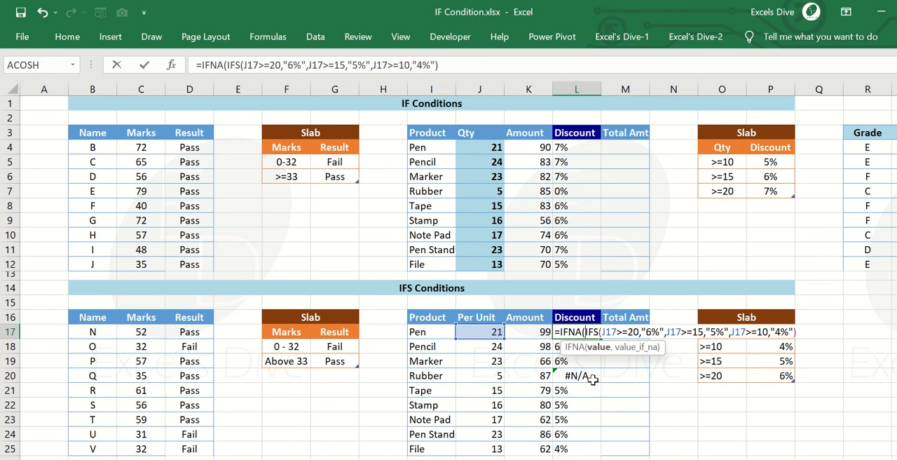
# Add "No" as the value_if_na argument at the end of the L17 formula, close the IFNA and enter it.
pyautogui.press('Right')
pyautogui.press('Right')
pyautogui.press('Right')
pyautogui.press('Right')
pyautogui.press('Right')
pyautogui.press('Right')
pyautogui.press('Right')
pyautogui.press('Right')
pyautogui.press('Right')
pyautogui.press('Right')
pyautogui.press('Right')
pyautogui.press('Right')
pyautogui.press('Right')
pyautogui.press('Right')
pyautogui.press('Right')
pyautogui.press('Right')
pyautogui.press('Right')
pyautogui.press('Right')
pyautogui.press('Right')
pyautogui.press('Right')
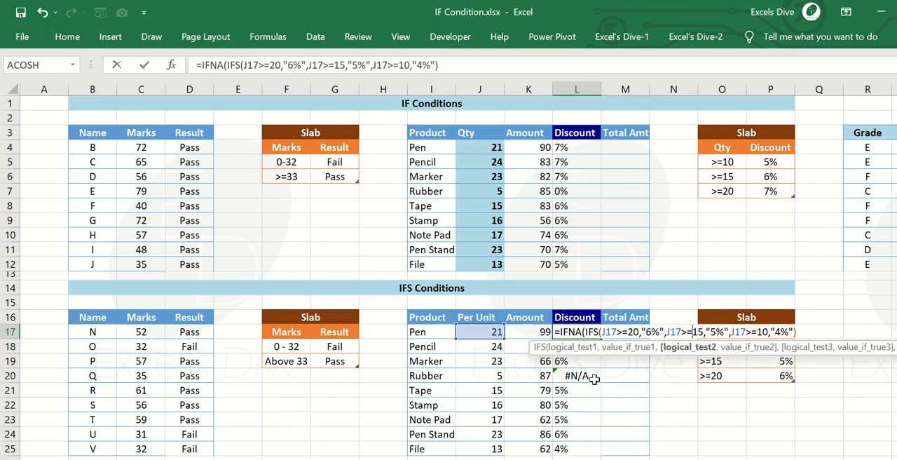
pyautogui.write(',')
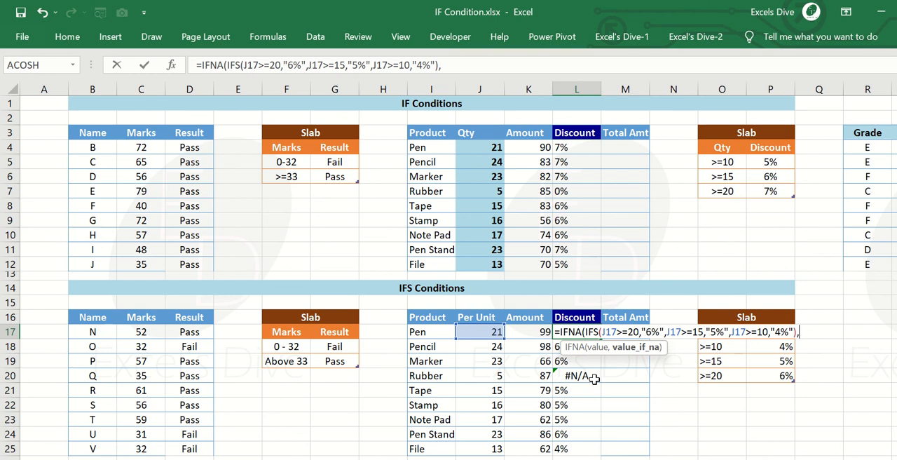
pyautogui.write('"No")')
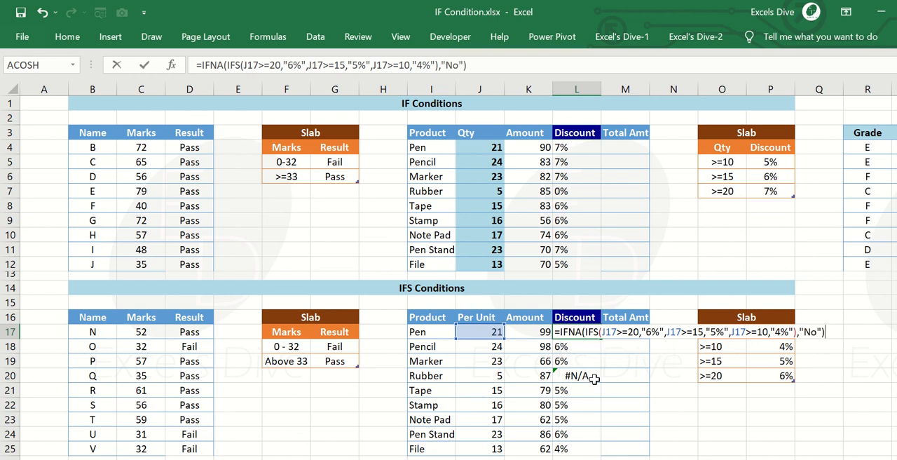
pyautogui.hotkey('ctrl', 'Return')
# Copy the IFNA formula from L17 down the Discount column to L25 and check the Rubber result in L20.
pyautogui.hotkey('ctrl', 'c')
pyautogui.hotkey('shift', 'Down')
pyautogui.hotkey('shift', 'Down')
pyautogui.hotkey('shift', 'Down')
pyautogui.hotkey('shift', 'Down')
pyautogui.hotkey('shift', 'Down')
pyautogui.hotkey('shift', 'Down')
pyautogui.hotkey('shift', 'Down')
pyautogui.hotkey('shift', 'Down')
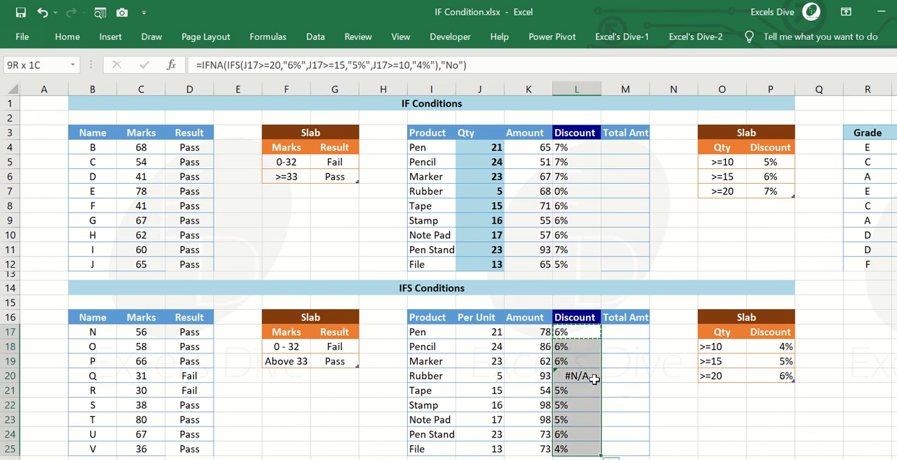
pyautogui.press('Return')
pyautogui.click(594, 378)
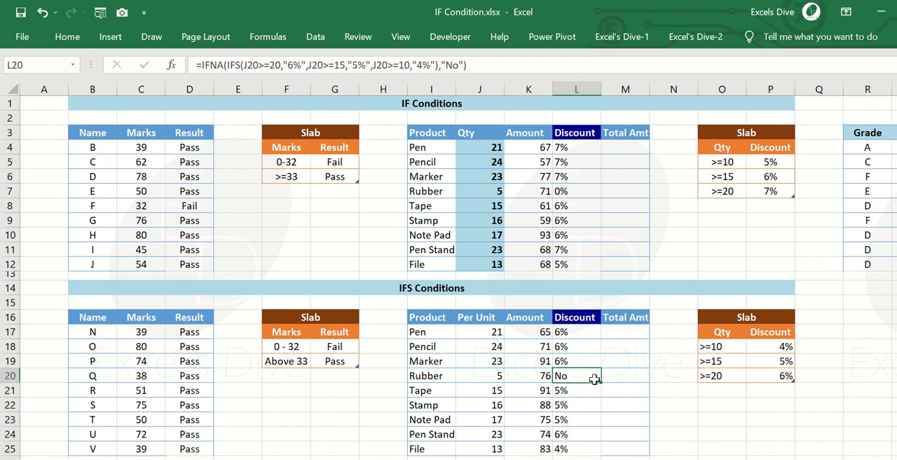
# Compare the nested IF discount formula in L9 with the IFNA-wrapped IFS formula in L18.
pyautogui.press('Up')
pyautogui.press('Up')
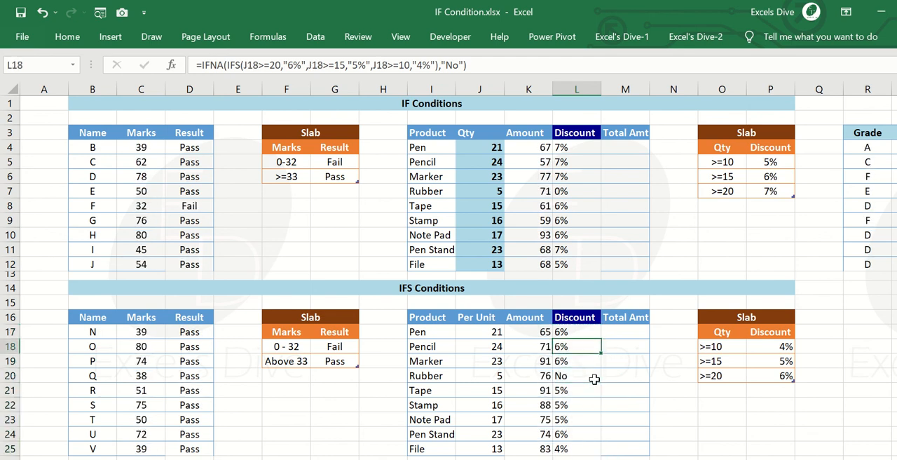
pyautogui.press('Up')
pyautogui.press('Up')
pyautogui.press('Up')
pyautogui.press('Up')
pyautogui.press('Up')
pyautogui.press('Up')
pyautogui.press('Up')
pyautogui.press('Up')
pyautogui.press('Up')
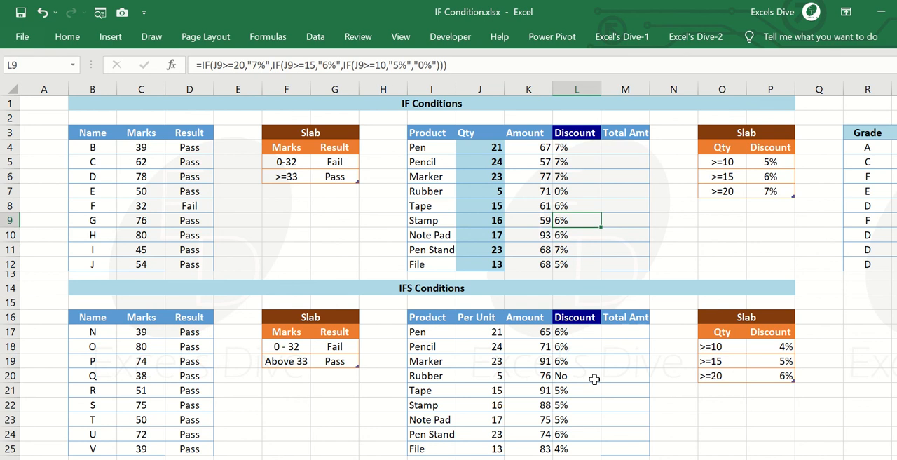
pyautogui.press('F2')
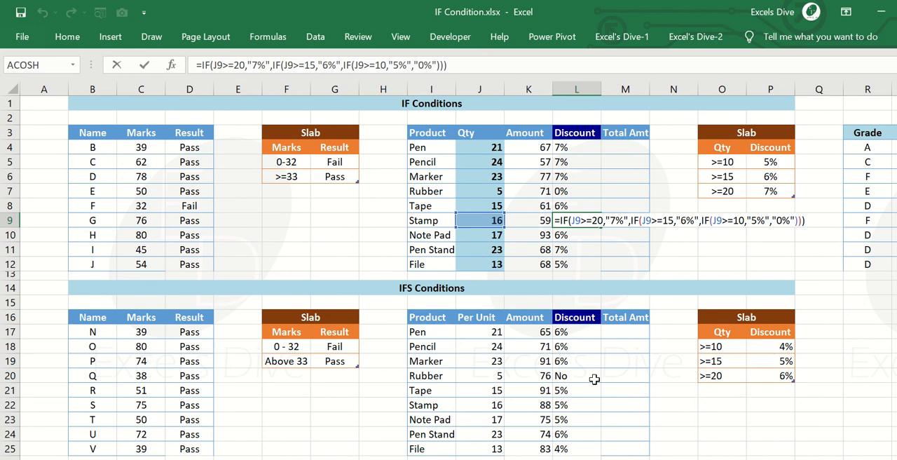
pyautogui.press('Escape')
pyautogui.press('Down')
pyautogui.press('Down')
pyautogui.press('Down')
pyautogui.press('Down')
pyautogui.press('Down')
pyautogui.press('Down')
pyautogui.press('Down')
pyautogui.press('Down')
pyautogui.press('Down')
pyautogui.press('Down')
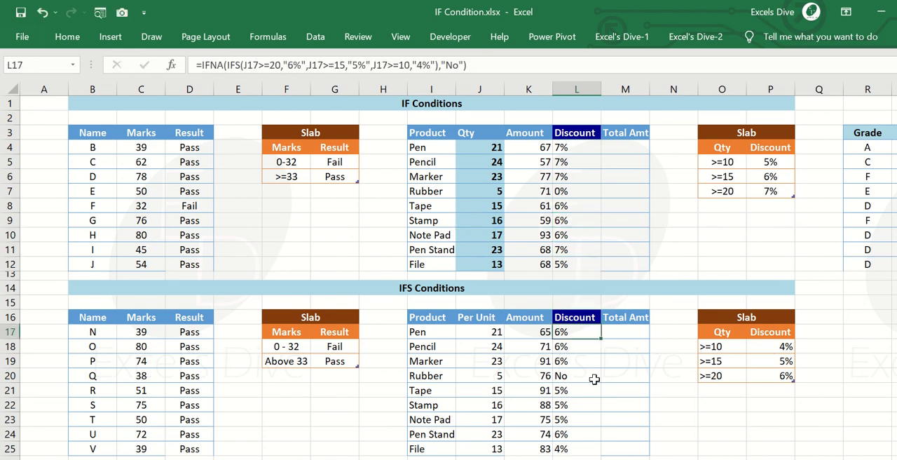
pyautogui.press('Up')
pyautogui.press('F2')
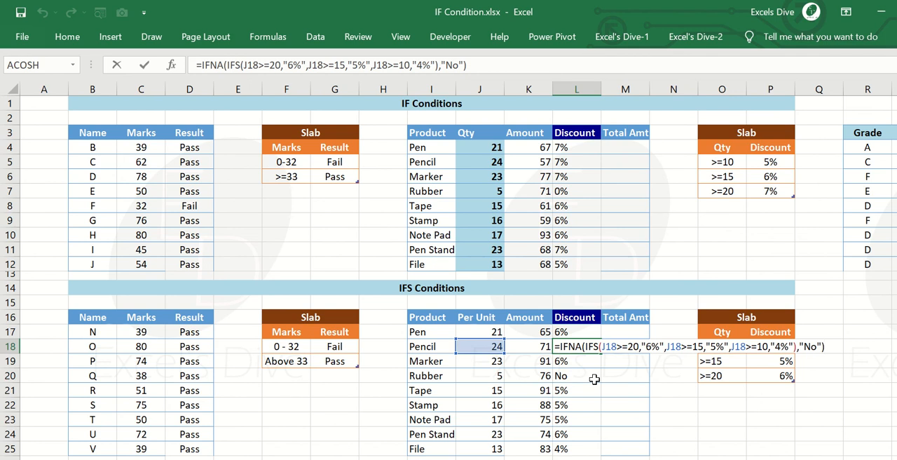
pyautogui.press('Return')
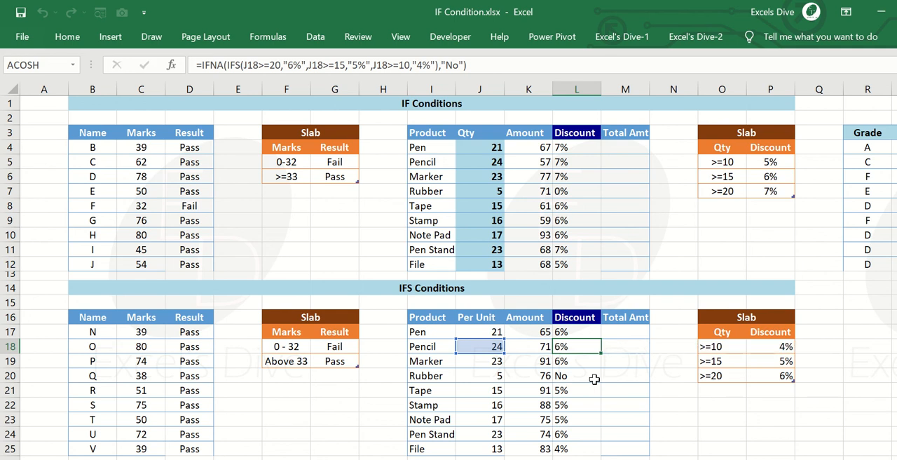
# Review the Discount columns, the Grade and Position table, the comparison operator list and the Name table across the sheet.
pyautogui.click(594, 379)
pyautogui.hotkey('ctrl', 'Up')
pyautogui.hotkey('ctrl', 'Up')
pyautogui.hotkey('ctrl', 'Up')
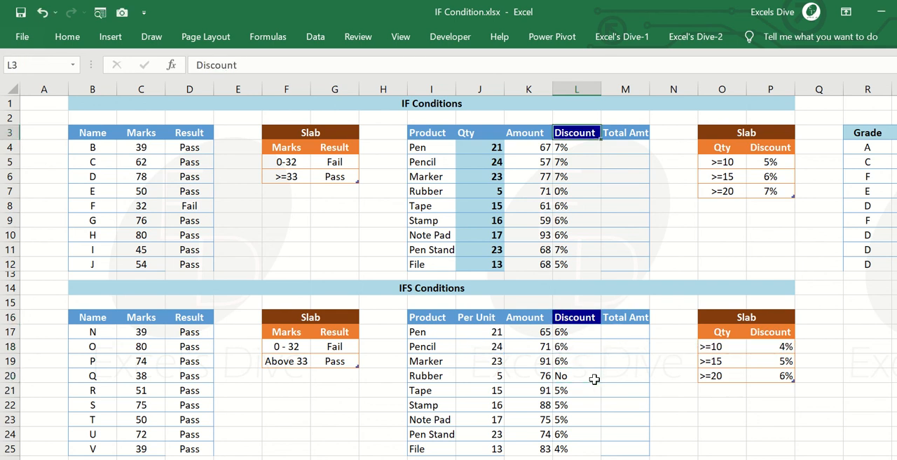
pyautogui.hotkey('ctrl', 'Down')
pyautogui.hotkey('ctrl', 'Up')
pyautogui.press('Down')
pyautogui.press('Right')
pyautogui.press('Down')
pyautogui.press('Right')
pyautogui.press('Right')
pyautogui.press('Right')
pyautogui.press('Right')
pyautogui.press('Right')
pyautogui.press('Right')
pyautogui.press('Right')
pyautogui.press('Right')
pyautogui.press('Right')
pyautogui.press('Right')
pyautogui.press('Right')
pyautogui.press('Right')
pyautogui.press('Right')
pyautogui.press('Right')
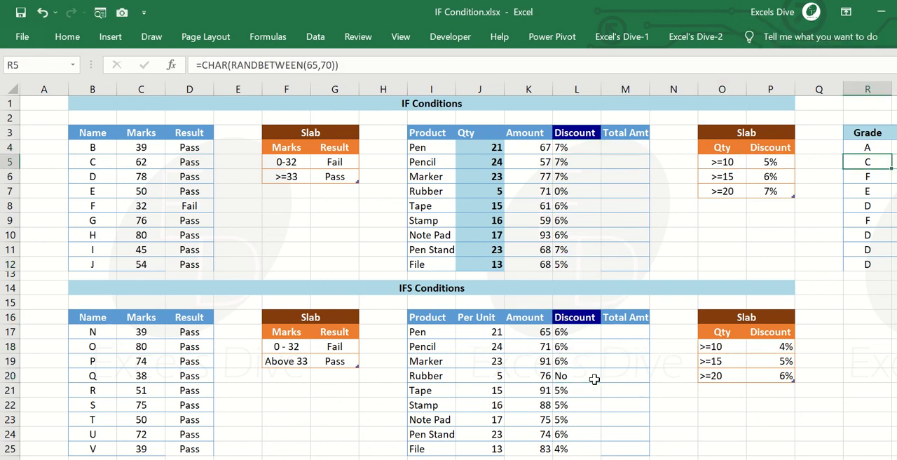
pyautogui.press('Left')
pyautogui.press('Left')
pyautogui.press('Left')
pyautogui.press('Left')
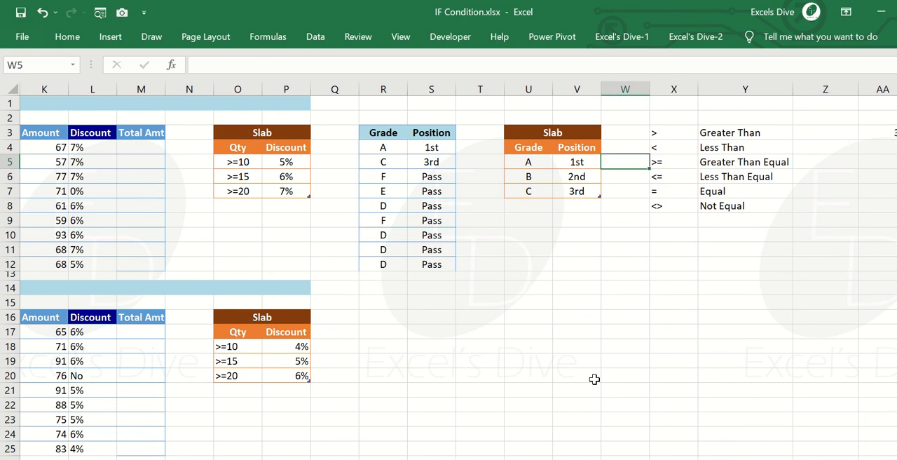
pyautogui.press('Right')
pyautogui.press('Right')
pyautogui.press('Left')
pyautogui.press('Left')
pyautogui.press('Left')
pyautogui.press('Left')
pyautogui.press('Left')
pyautogui.press('Left')
pyautogui.press('Left')
pyautogui.press('Left')
pyautogui.press('Left')
pyautogui.press('Left')
pyautogui.press('Left')
pyautogui.press('Left')
pyautogui.press('Left')
pyautogui.press('Left')
pyautogui.press('Left')
pyautogui.press('Left')
pyautogui.press('Left')
pyautogui.press('Left')
pyautogui.press('Left')
pyautogui.press('Left')
pyautogui.press('Left')
pyautogui.press('Left')
pyautogui.press('Left')
pyautogui.press('Left')
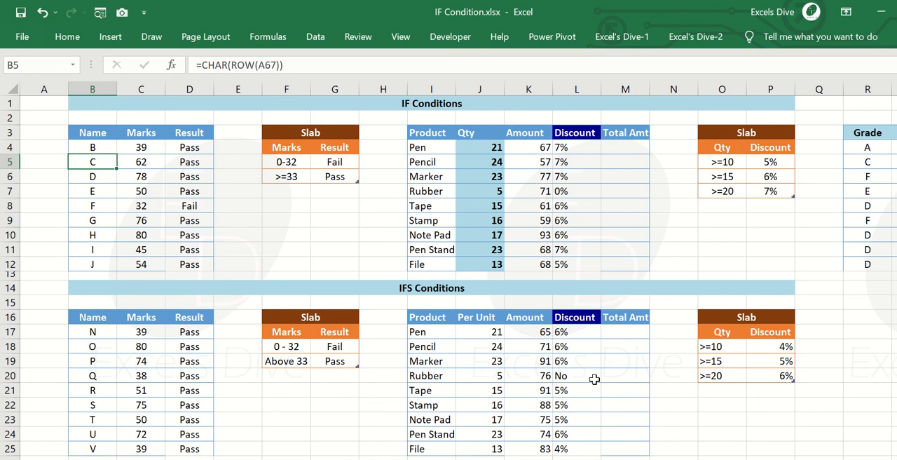
# Open the nested IF formula in L4 and delete the "7%" text result of its J4>=20 test.
pyautogui.press('Right')
pyautogui.press('Right')
pyautogui.press('Right')
pyautogui.press('Up')
pyautogui.press('Right')
pyautogui.press('Right')
pyautogui.press('Right')
pyautogui.press('Right')
pyautogui.press('Right')
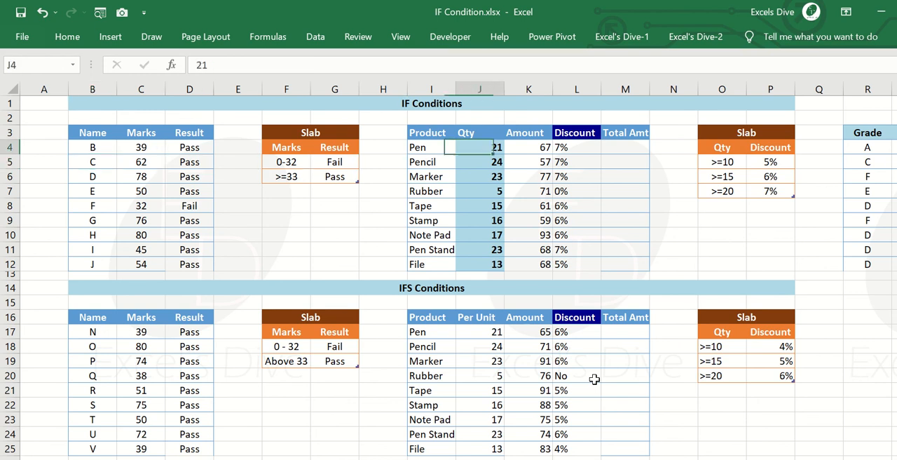
pyautogui.press('Right')
pyautogui.press('Right')
pyautogui.press('F2')
pyautogui.press('Left')
pyautogui.press('Left')
pyautogui.press('Left')
pyautogui.press('Left')
pyautogui.press('Left')
pyautogui.press('Left')
pyautogui.press('Left')
pyautogui.press('Left')
pyautogui.press('Left')
pyautogui.press('Left')
pyautogui.press('Left')
pyautogui.press('Left')
pyautogui.press('Left')
pyautogui.press('Left')
pyautogui.press('Left')
pyautogui.press('Left')
pyautogui.press('Left')
pyautogui.press('Left')
pyautogui.press('Left')
pyautogui.press('Left')
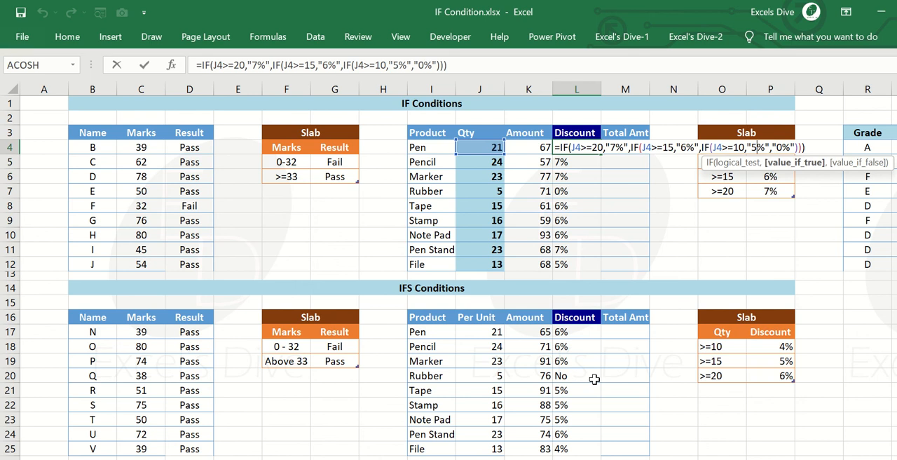
pyautogui.press('Left')
pyautogui.press('Left')
pyautogui.press('Left')
pyautogui.press('Left')
pyautogui.press('Left')
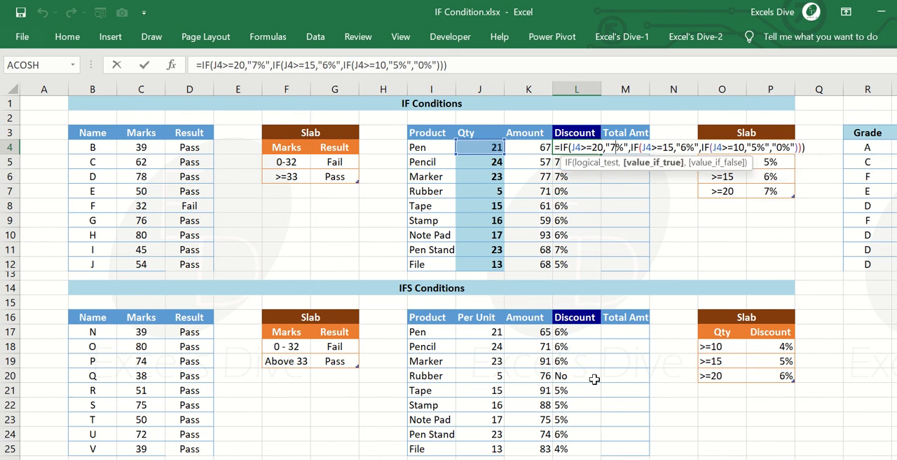
pyautogui.press('BackSpace')
pyautogui.press('BackSpace')
pyautogui.press('BackSpace')
pyautogui.press('BackSpace')
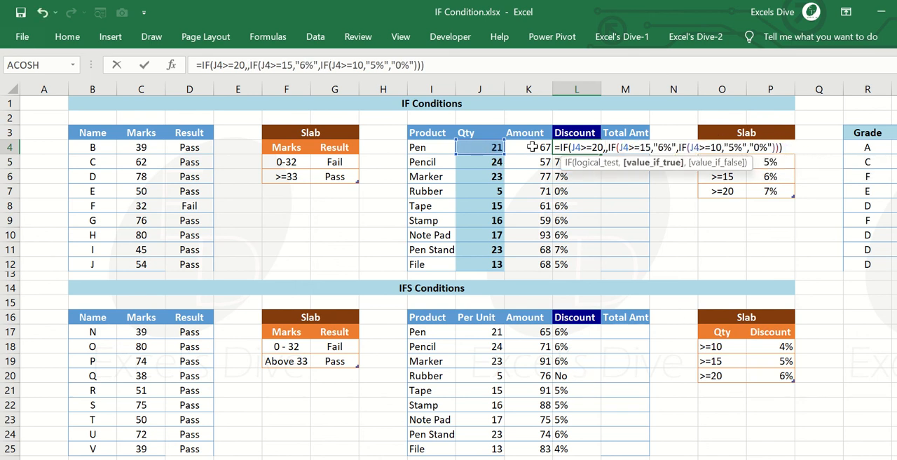
# Insert K4*7% as the result of the J4>=20 test in L4 and enter the formula.
pyautogui.click(535, 146)
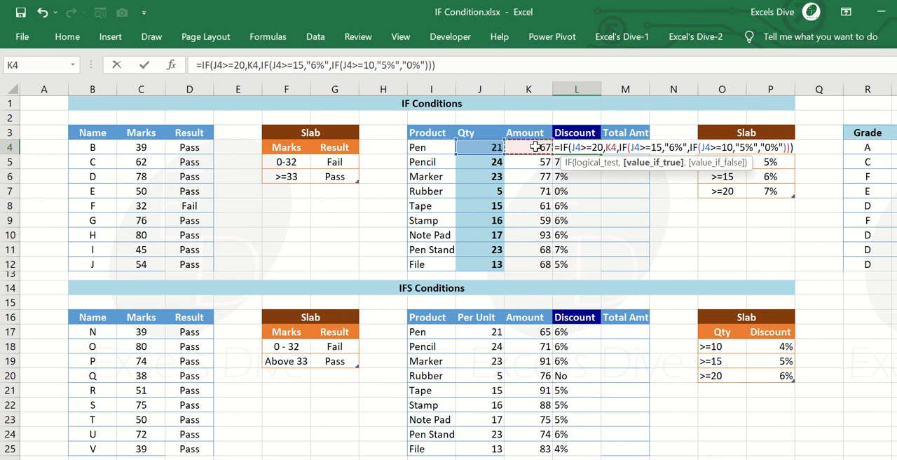
pyautogui.write('*')
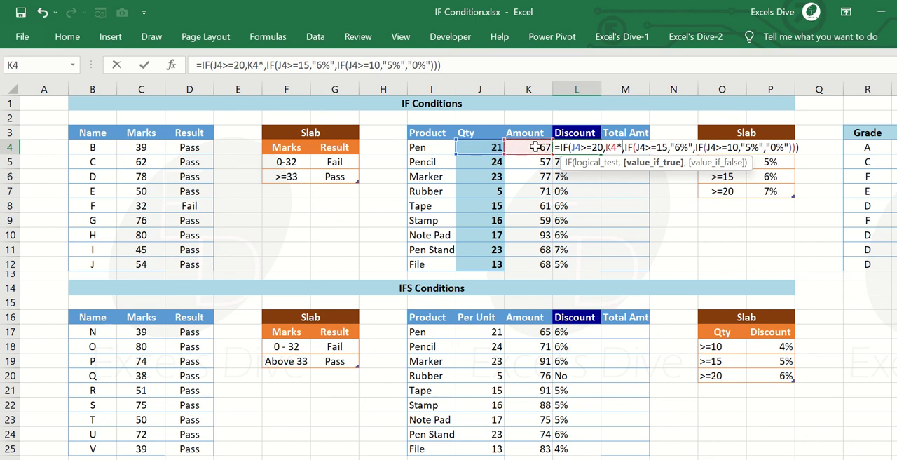
pyautogui.write('&')
pyautogui.press('BackSpace')
pyautogui.write('7%')
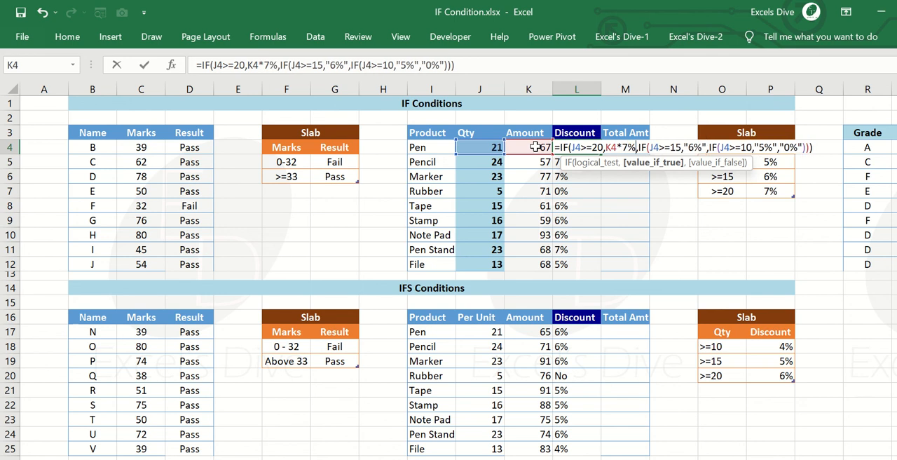
pyautogui.press('Right')
pyautogui.press('Right')
pyautogui.press('Right')
pyautogui.press('Right')
pyautogui.press('Right')
pyautogui.press('Left')
pyautogui.press('Left')
pyautogui.press('Left')
pyautogui.press('Left')
pyautogui.press('Left')
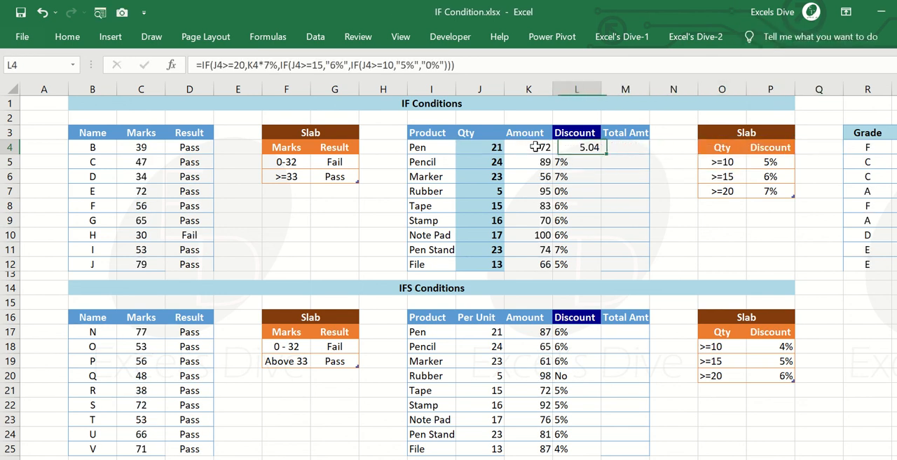
# Reopen the L4 formula and copy its K4* part for reuse in the other results.
pyautogui.press('F2')
pyautogui.press('Left')
pyautogui.press('Left')
pyautogui.press('Left')
pyautogui.press('Left')
pyautogui.press('Left')
pyautogui.press('Left')
pyautogui.press('Left')
pyautogui.press('Left')
pyautogui.press('Left')
pyautogui.press('Left')
pyautogui.press('Left')
pyautogui.press('Left')
pyautogui.press('Left')
pyautogui.press('Left')
pyautogui.press('Left')
pyautogui.press('Left')
pyautogui.press('Left')
pyautogui.press('Left')
pyautogui.press('Left')
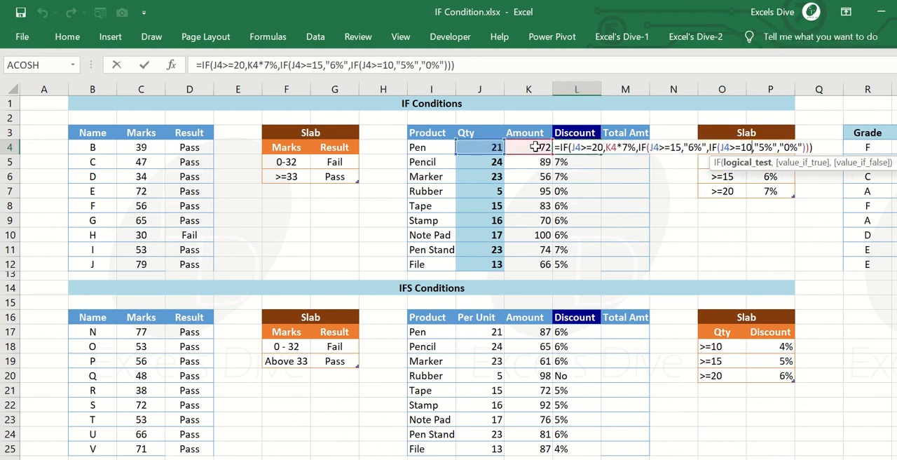
pyautogui.press('Left')
pyautogui.press('Left')
pyautogui.press('Left')
pyautogui.press('Left')
pyautogui.press('Left')
pyautogui.press('Left')
pyautogui.press('Left')
pyautogui.press('Left')
pyautogui.press('Left')
pyautogui.press('Left')
pyautogui.press('Left')
pyautogui.press('Left')
pyautogui.press('Left')
pyautogui.press('Left')
pyautogui.press('Left')
pyautogui.press('Left')
pyautogui.press('Left')
pyautogui.press('Left')
pyautogui.press('Left')
pyautogui.press('Left')
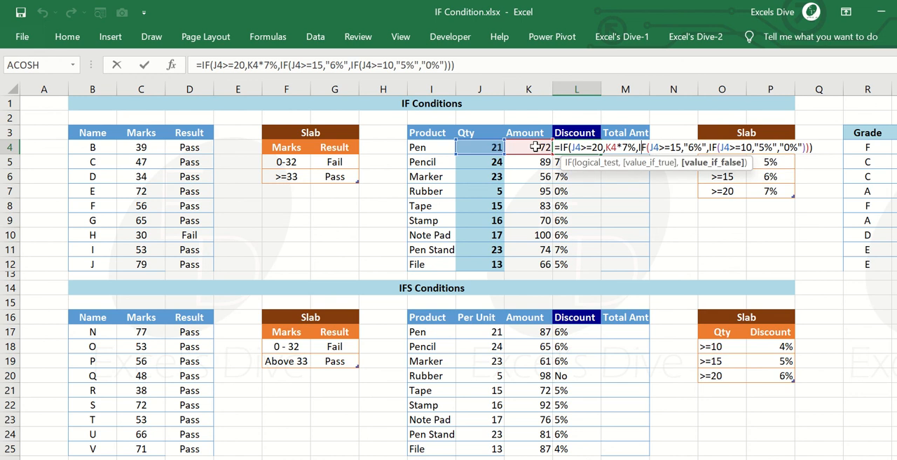
pyautogui.hotkey('shift', 'Left')
pyautogui.hotkey('shift', 'Left')
pyautogui.hotkey('shift', 'Left')
pyautogui.hotkey('ctrl', 'c')
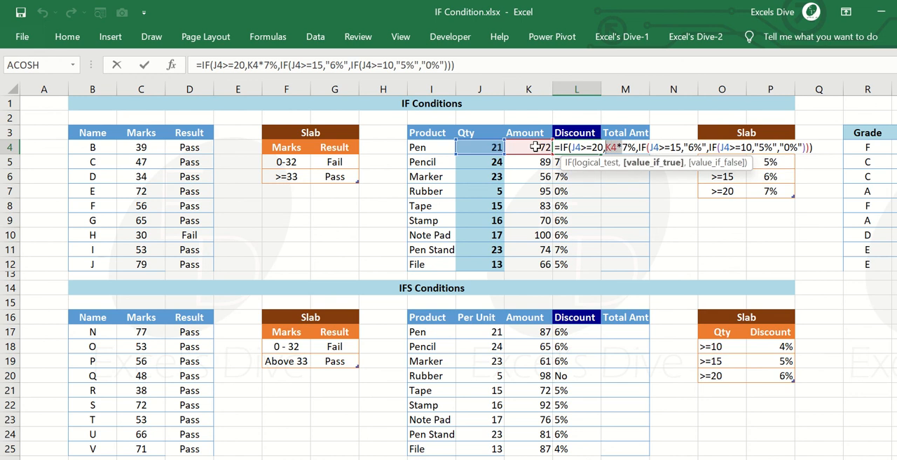
# Change the result of the J4>=15 test in the L4 formula to K4*6% without quotation marks.
pyautogui.press('Right')
pyautogui.press('Right')
pyautogui.press('Right')
pyautogui.press('Right')
pyautogui.press('Right')
pyautogui.press('Right')
pyautogui.press('Right')
pyautogui.press('Right')
pyautogui.press('Right')
pyautogui.press('Right')
pyautogui.press('Right')
pyautogui.press('Right')
pyautogui.press('Right')
pyautogui.press('Right')
pyautogui.press('Right')
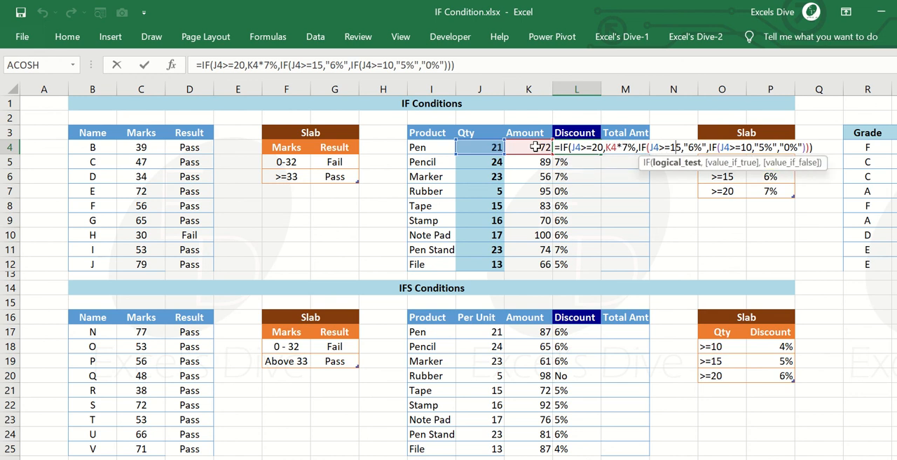
pyautogui.press('BackSpace')
pyautogui.hotkey('ctrl', 'v')
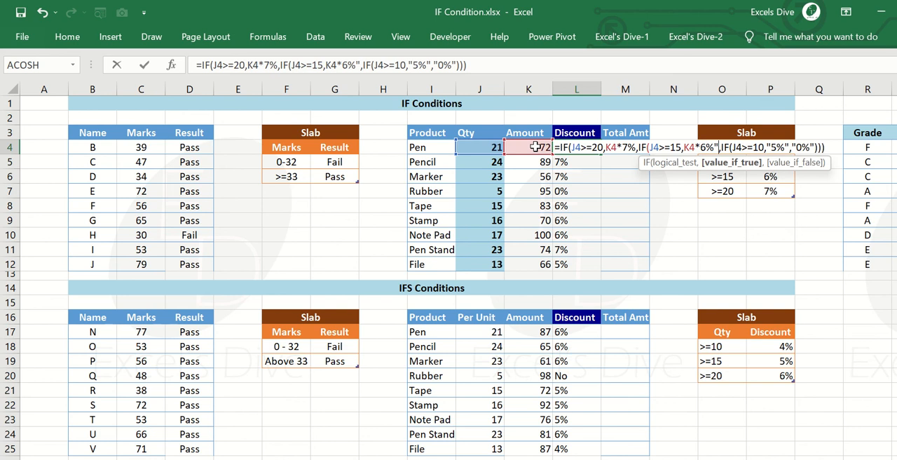
pyautogui.press('BackSpace')
# Remove the leftover quotation mark after K4*6% in the L4 formula and change the J4>=10 result to K4*5% without quotation marks.
pyautogui.press('Right')
pyautogui.press('Right')
pyautogui.press('Right')
pyautogui.press('Right')
pyautogui.press('Right')
pyautogui.press('Right')
pyautogui.press('Right')
pyautogui.press('Right')
pyautogui.press('Right')
pyautogui.press('Right')
pyautogui.press('Right')
pyautogui.press('Right')
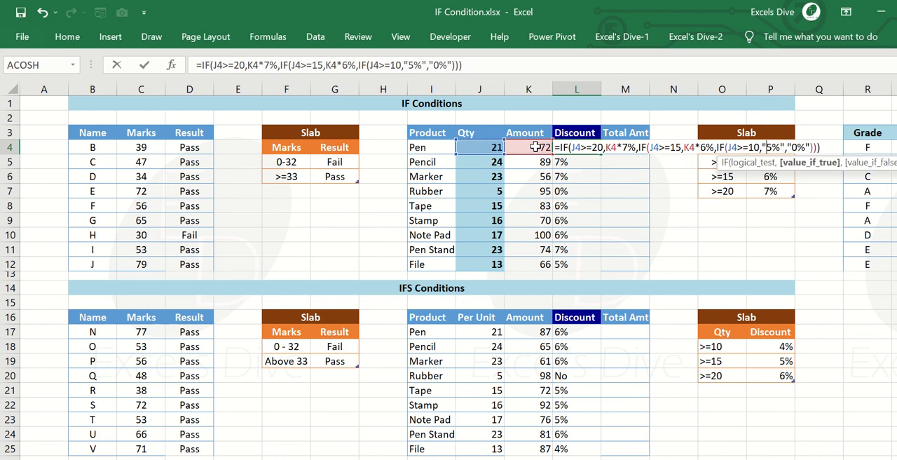
pyautogui.press('BackSpace')
pyautogui.hotkey('ctrl', 'v')
pyautogui.press('BackSpace')
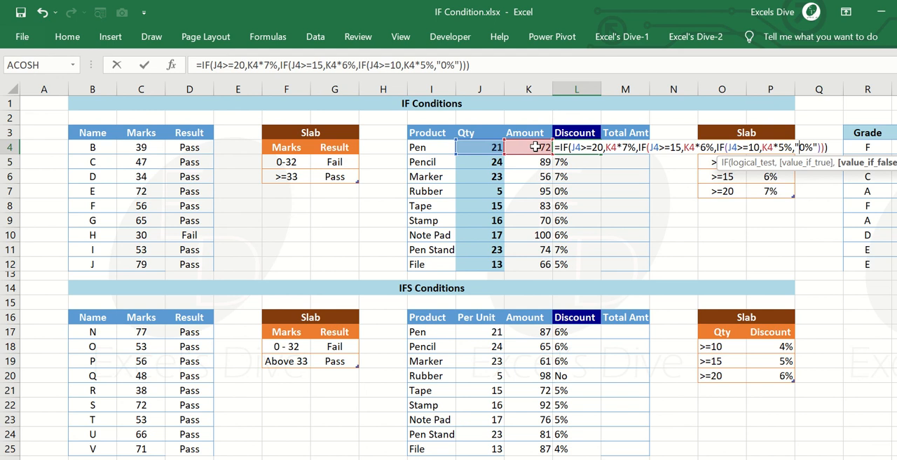
# Change the final fallback result in the L4 formula to 0% without quotation marks and enter the formula.
pyautogui.press('Delete')
pyautogui.press('Right')
pyautogui.press('Right')
pyautogui.press('Right')
pyautogui.press('BackSpace')
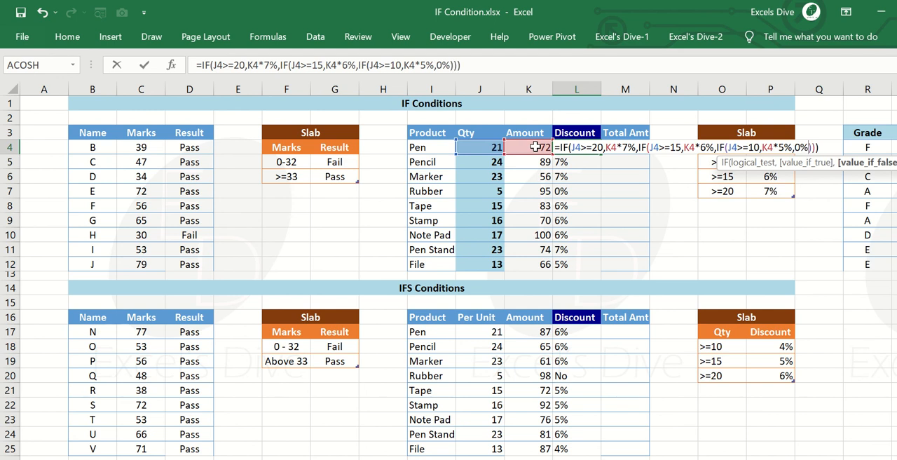
pyautogui.press('Return')
# Fill the L4 discount formula down through L12.
pyautogui.press('Up')
pyautogui.hotkey('ctrl', 'shift', 'Down')
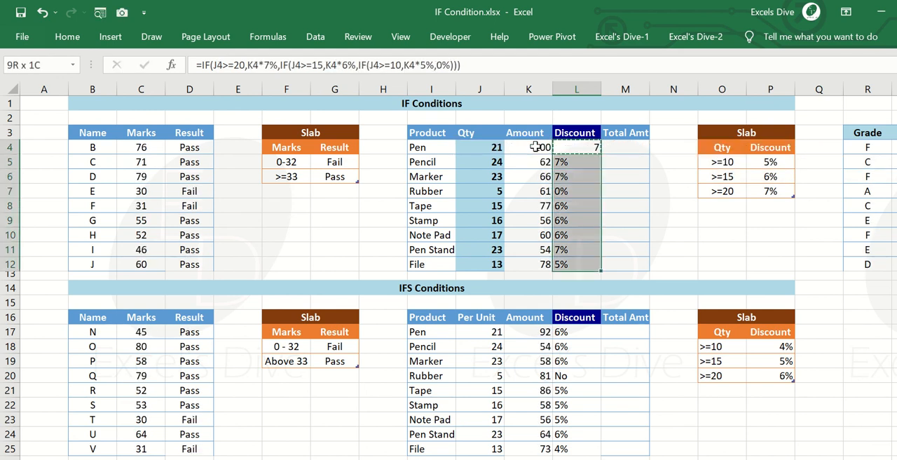
pyautogui.hotkey('ctrl', 'd')
pyautogui.press('Down')
pyautogui.press('Up')
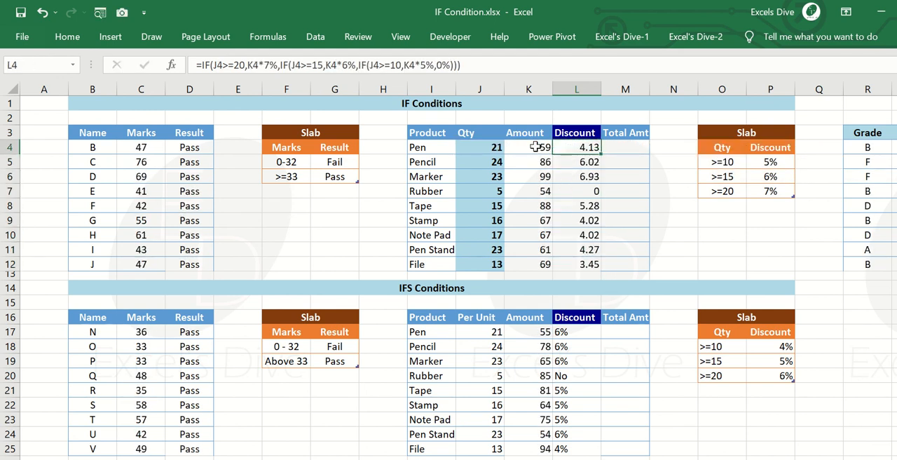
# Calculate the total amount for Pen in M4 with the formula =K4-L4.
pyautogui.press('Right')
pyautogui.write('=')
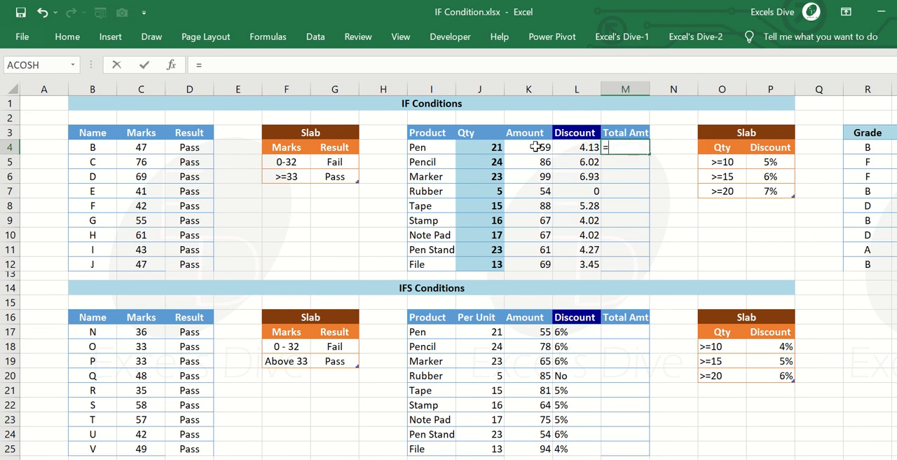
pyautogui.click(535, 147)
pyautogui.write('-')
pyautogui.press('Left')
pyautogui.press('Return')
pyautogui.press('Up')
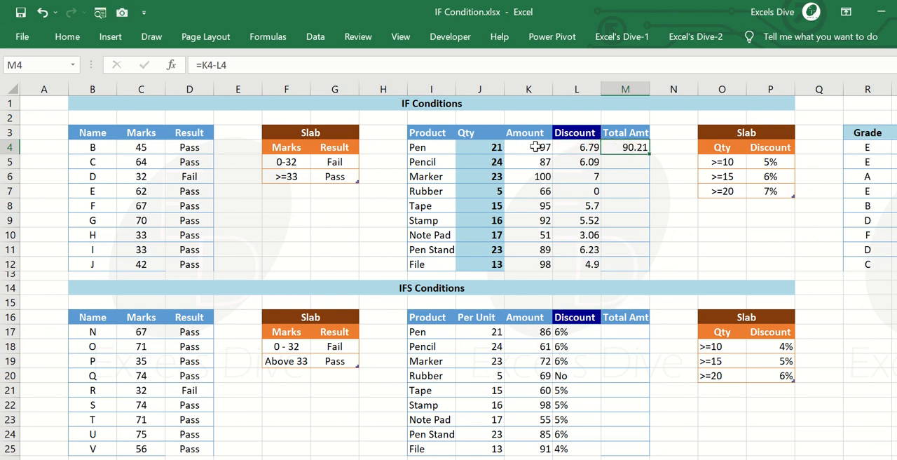
# Copy the M4 total formula to the rest of the Total Amt column, down to M12.
pyautogui.hotkey('ctrl', 'c')
pyautogui.press('Left')
pyautogui.hotkey('ctrl', 'Down')
pyautogui.press('Right')
pyautogui.hotkey('ctrl', 'shift', 'Up')
pyautogui.press('Return')
pyautogui.press('Up')
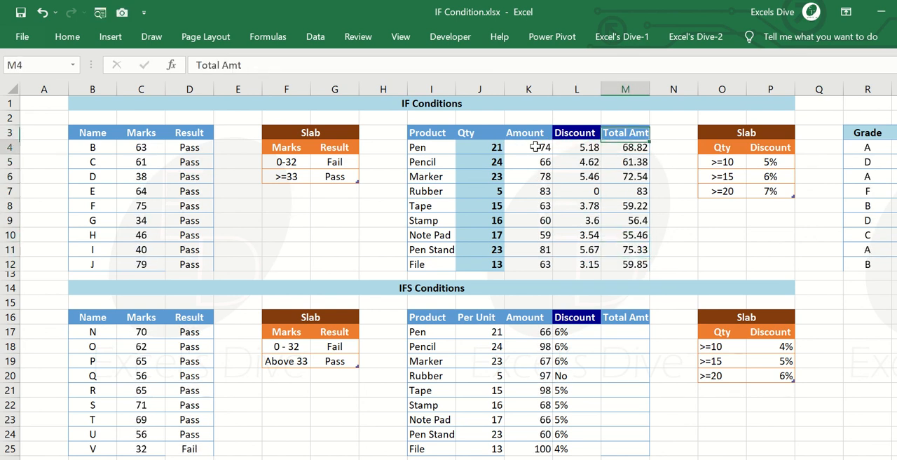
pyautogui.press('Down')
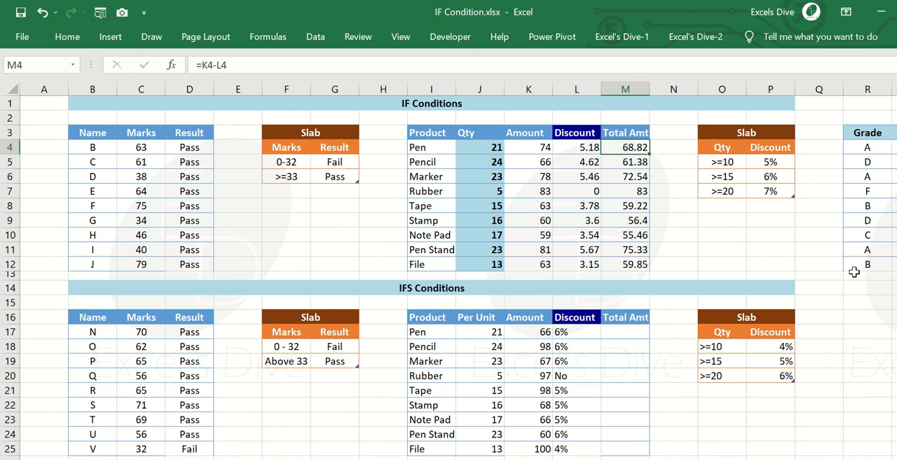
# Review the nested IF discount formula in L4 and the total amount formula in M4.
pyautogui.press('Left')
pyautogui.press('F2')
pyautogui.press('Tab')
pyautogui.press('F2')
pyautogui.hotkey('shift', 'Tab')
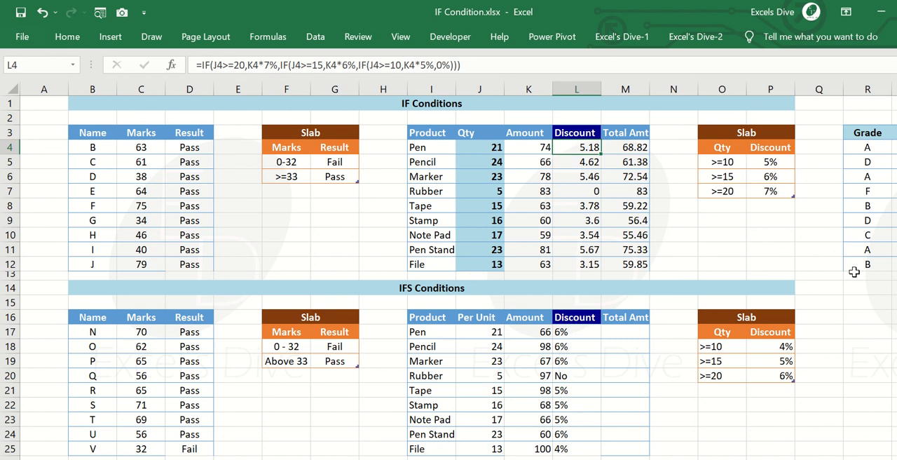
pyautogui.press('Tab')
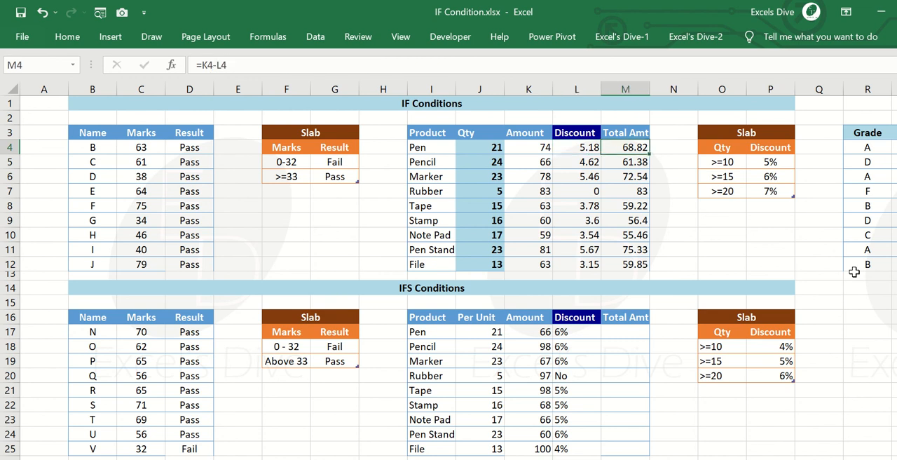
pyautogui.hotkey('ctrl', 'Left')
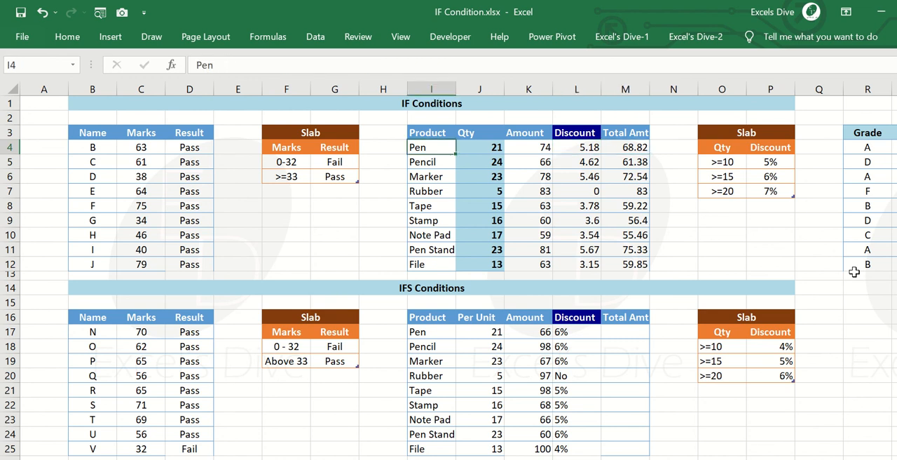
# Open the Hello Friends.xlsb closing page with the add-in's Mail Me command and select its query contact line.
pyautogui.click(622, 36)
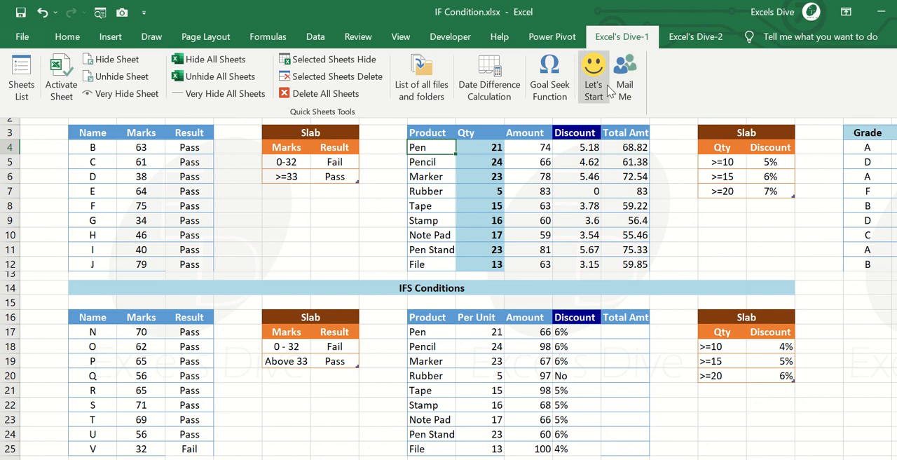
pyautogui.click(629, 77)
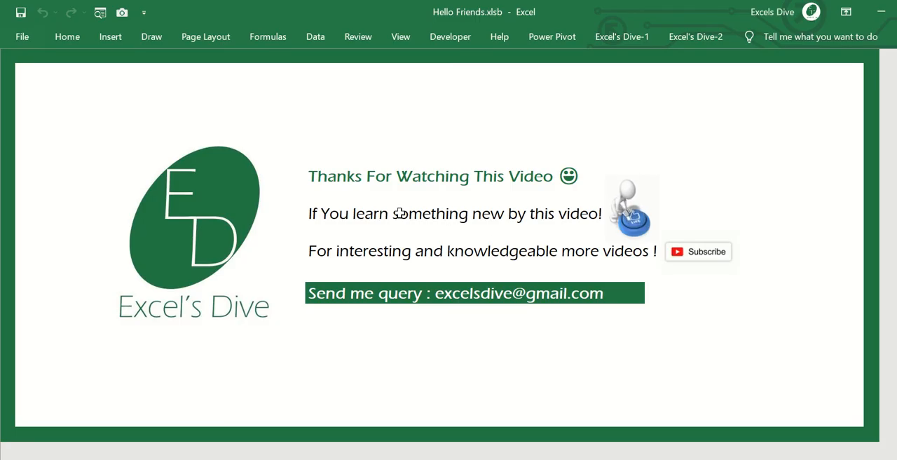
pyautogui.click(316, 299)
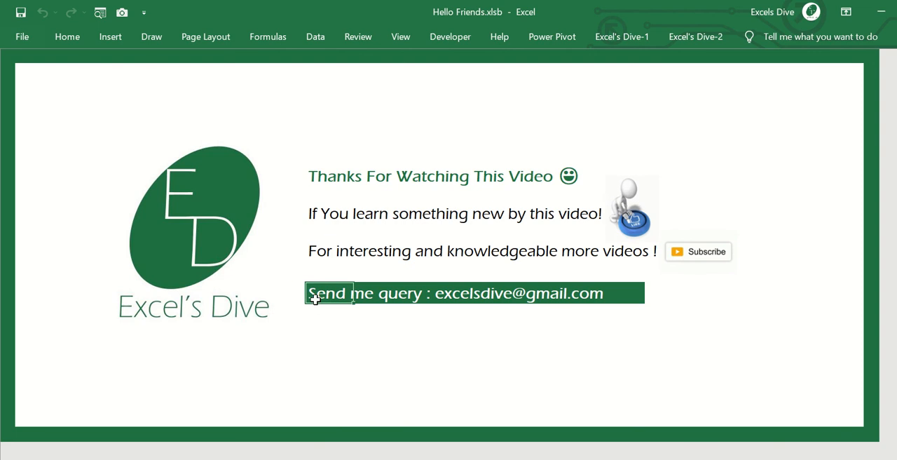